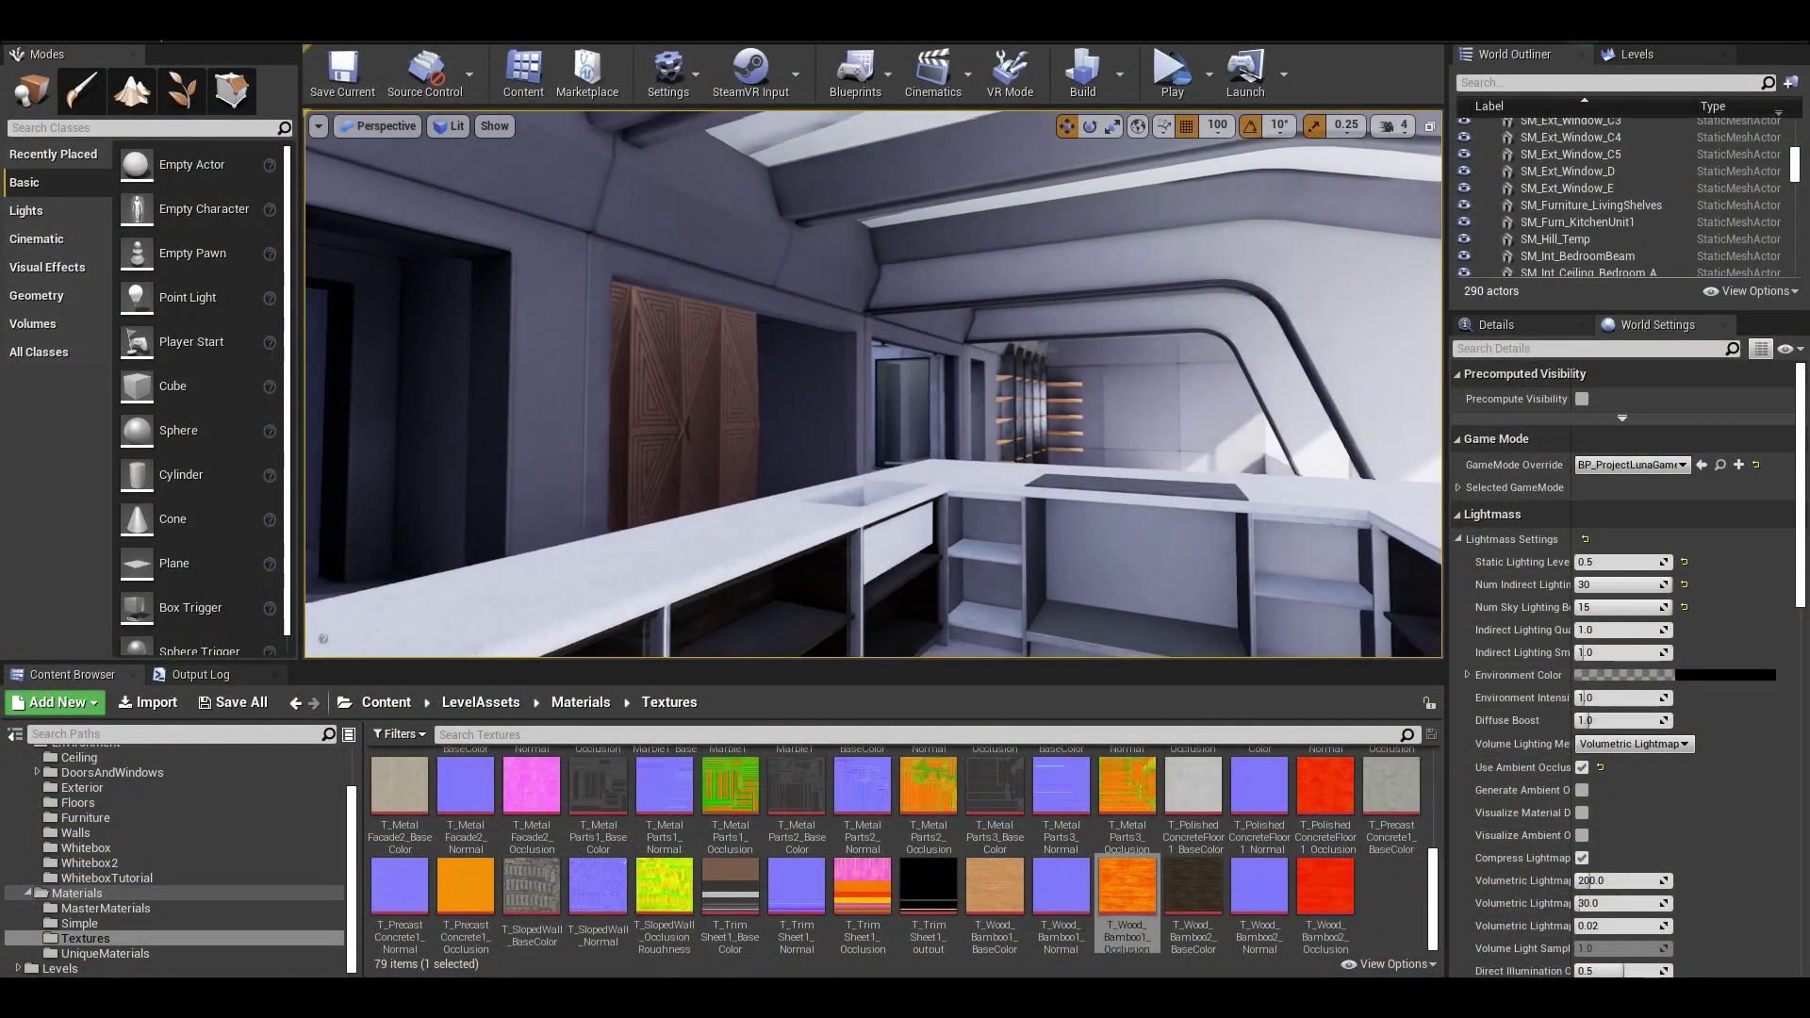
Walk through the level's interior, examining the living space, kitchen island and window side
right_click_drag(873, 383, 1118, 384)
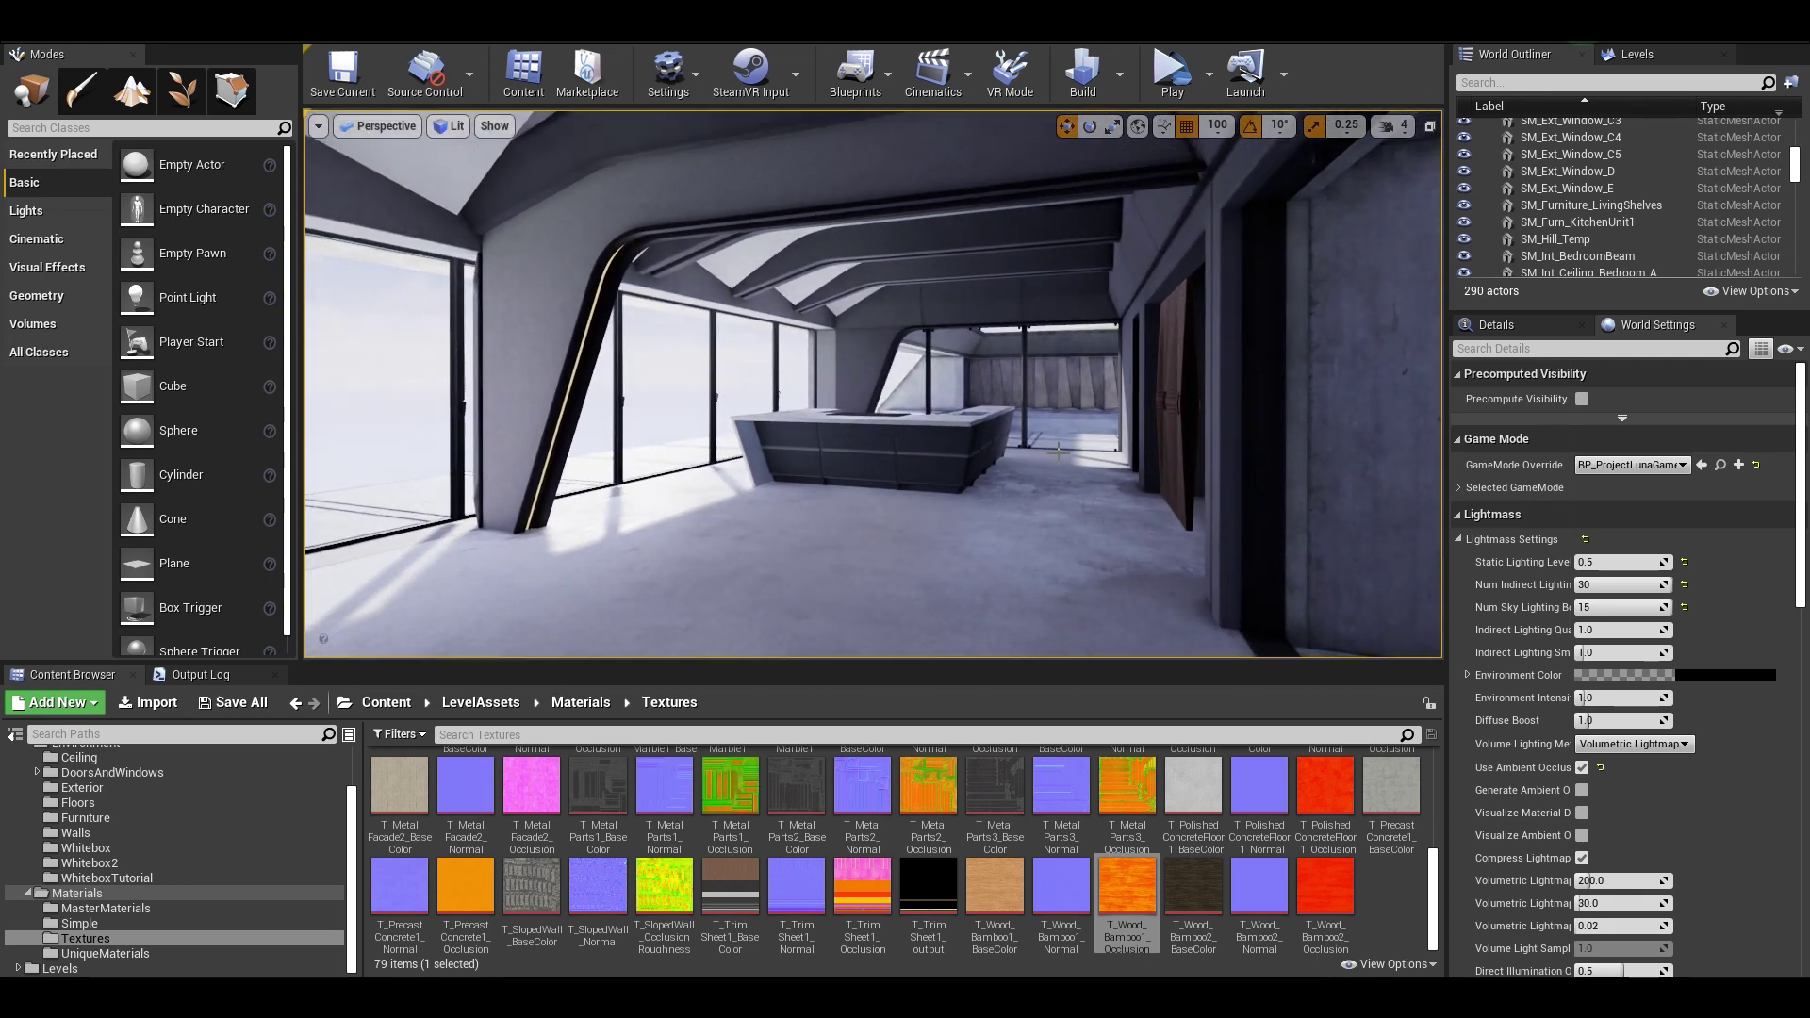
right_click_drag(990, 520, 1037, 520)
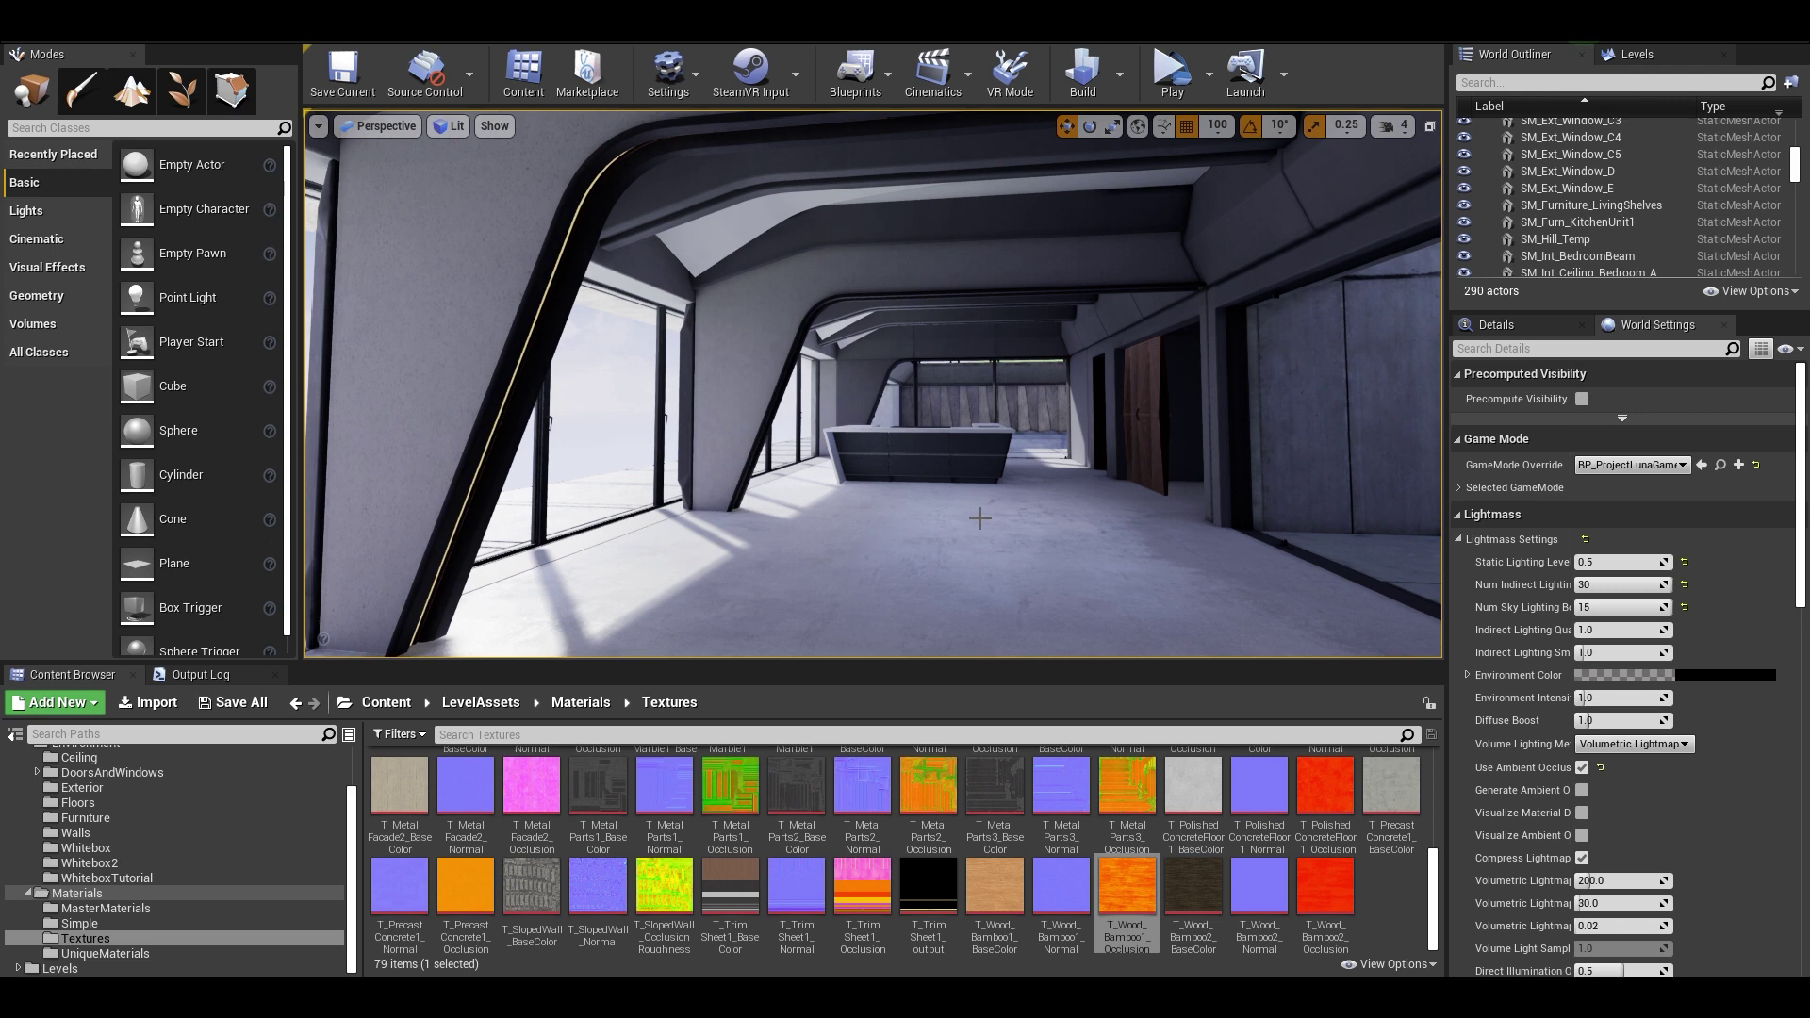
right_click_drag(980, 518, 1329, 518)
key("w")
right_click_drag(1037, 517, 1037, 518)
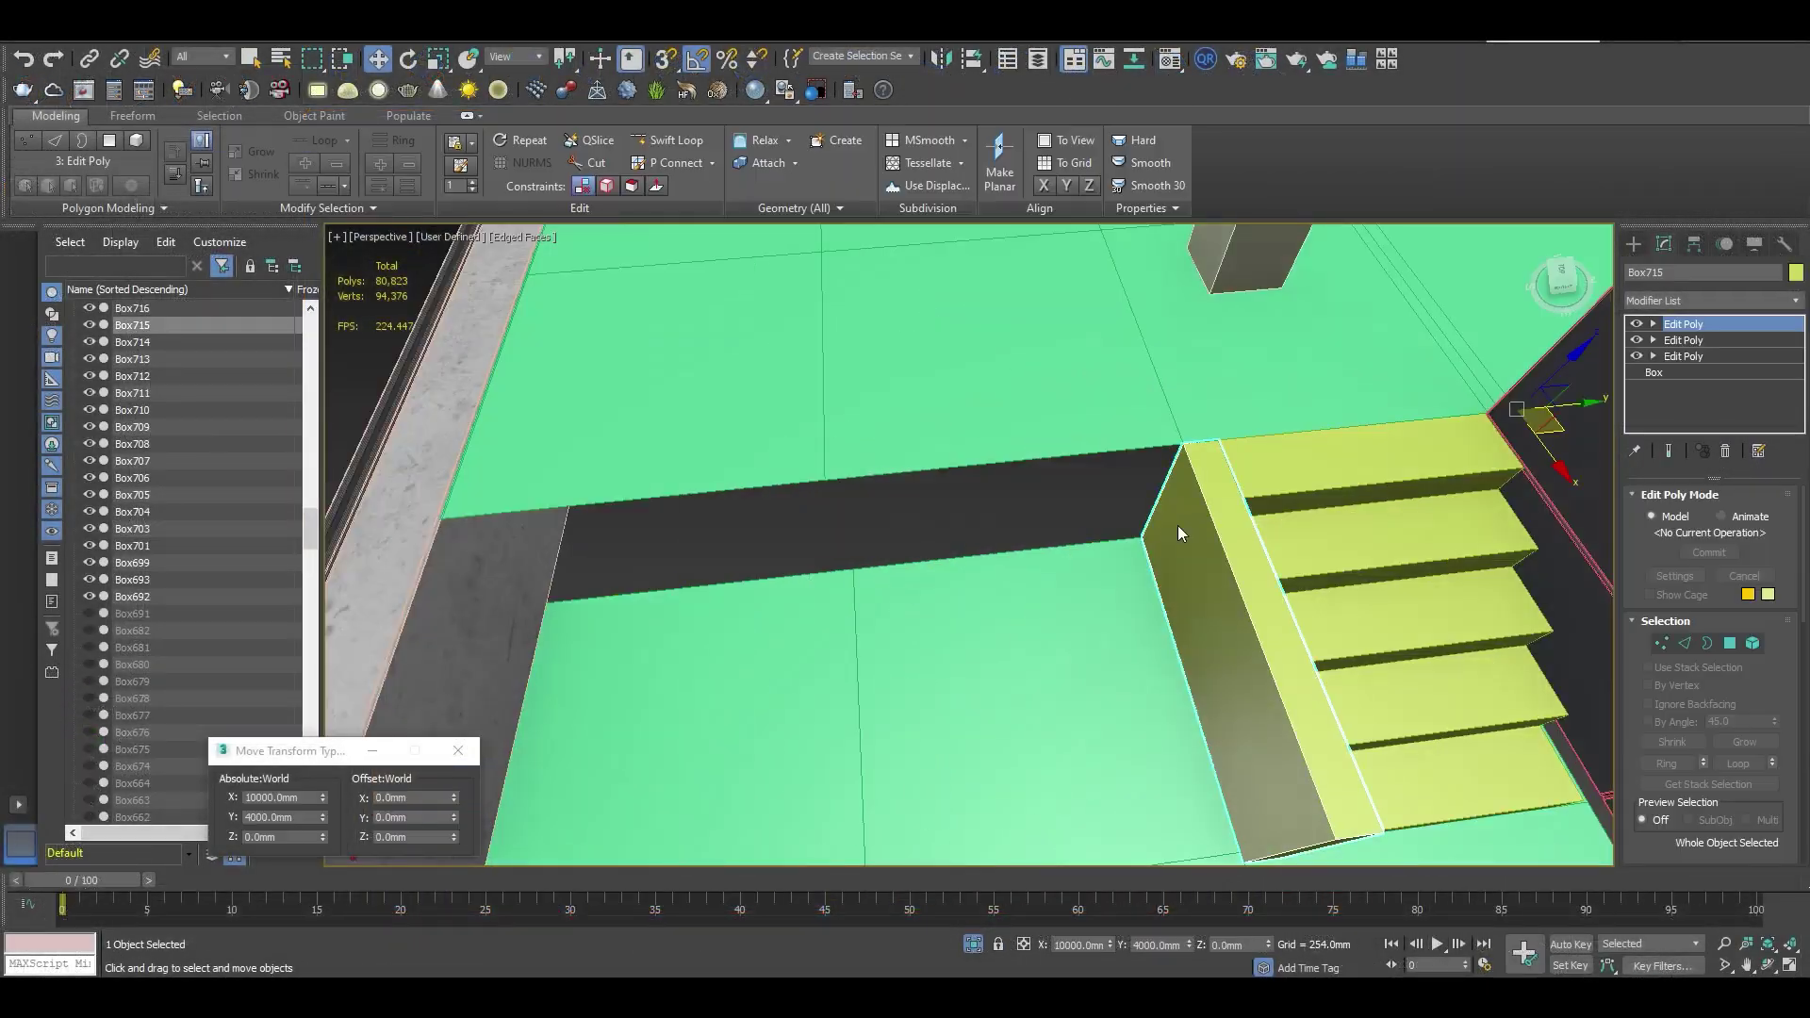
Switch to 3ds Max and push back the front face of the low wall beside the stairs to make it thinner
key("4")
left_click(1178, 534)
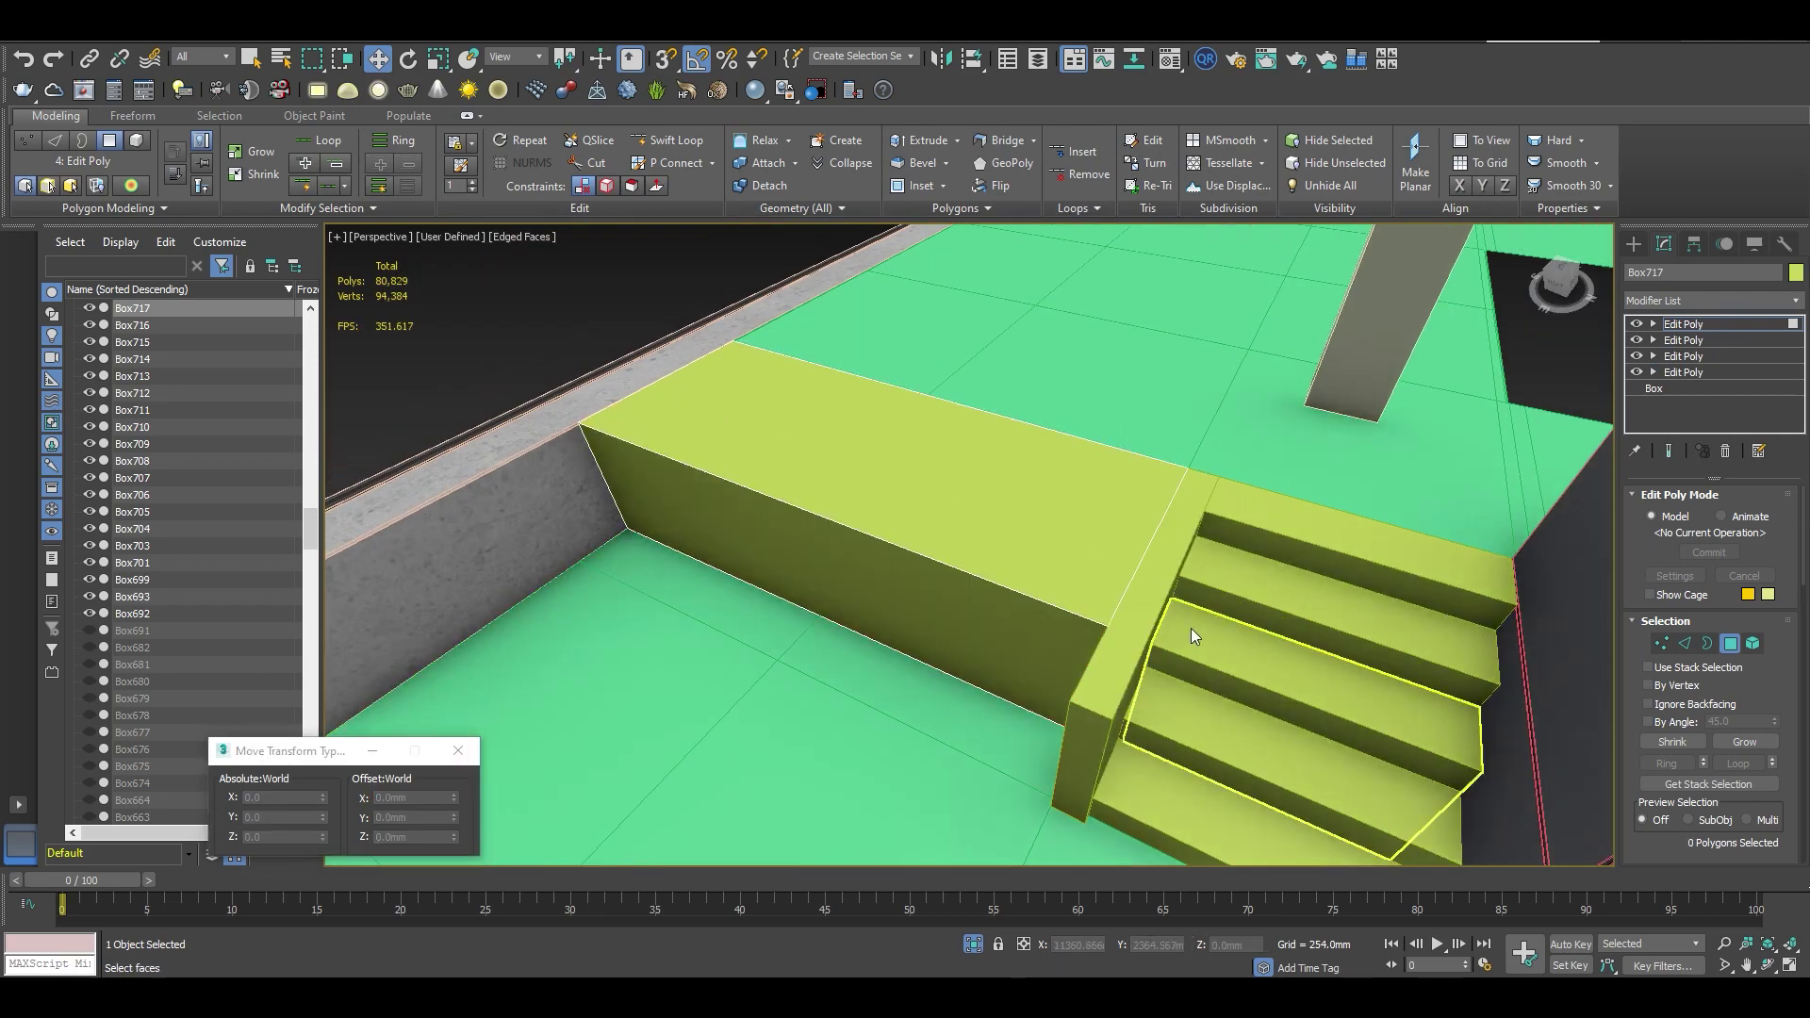
left_click(943, 613)
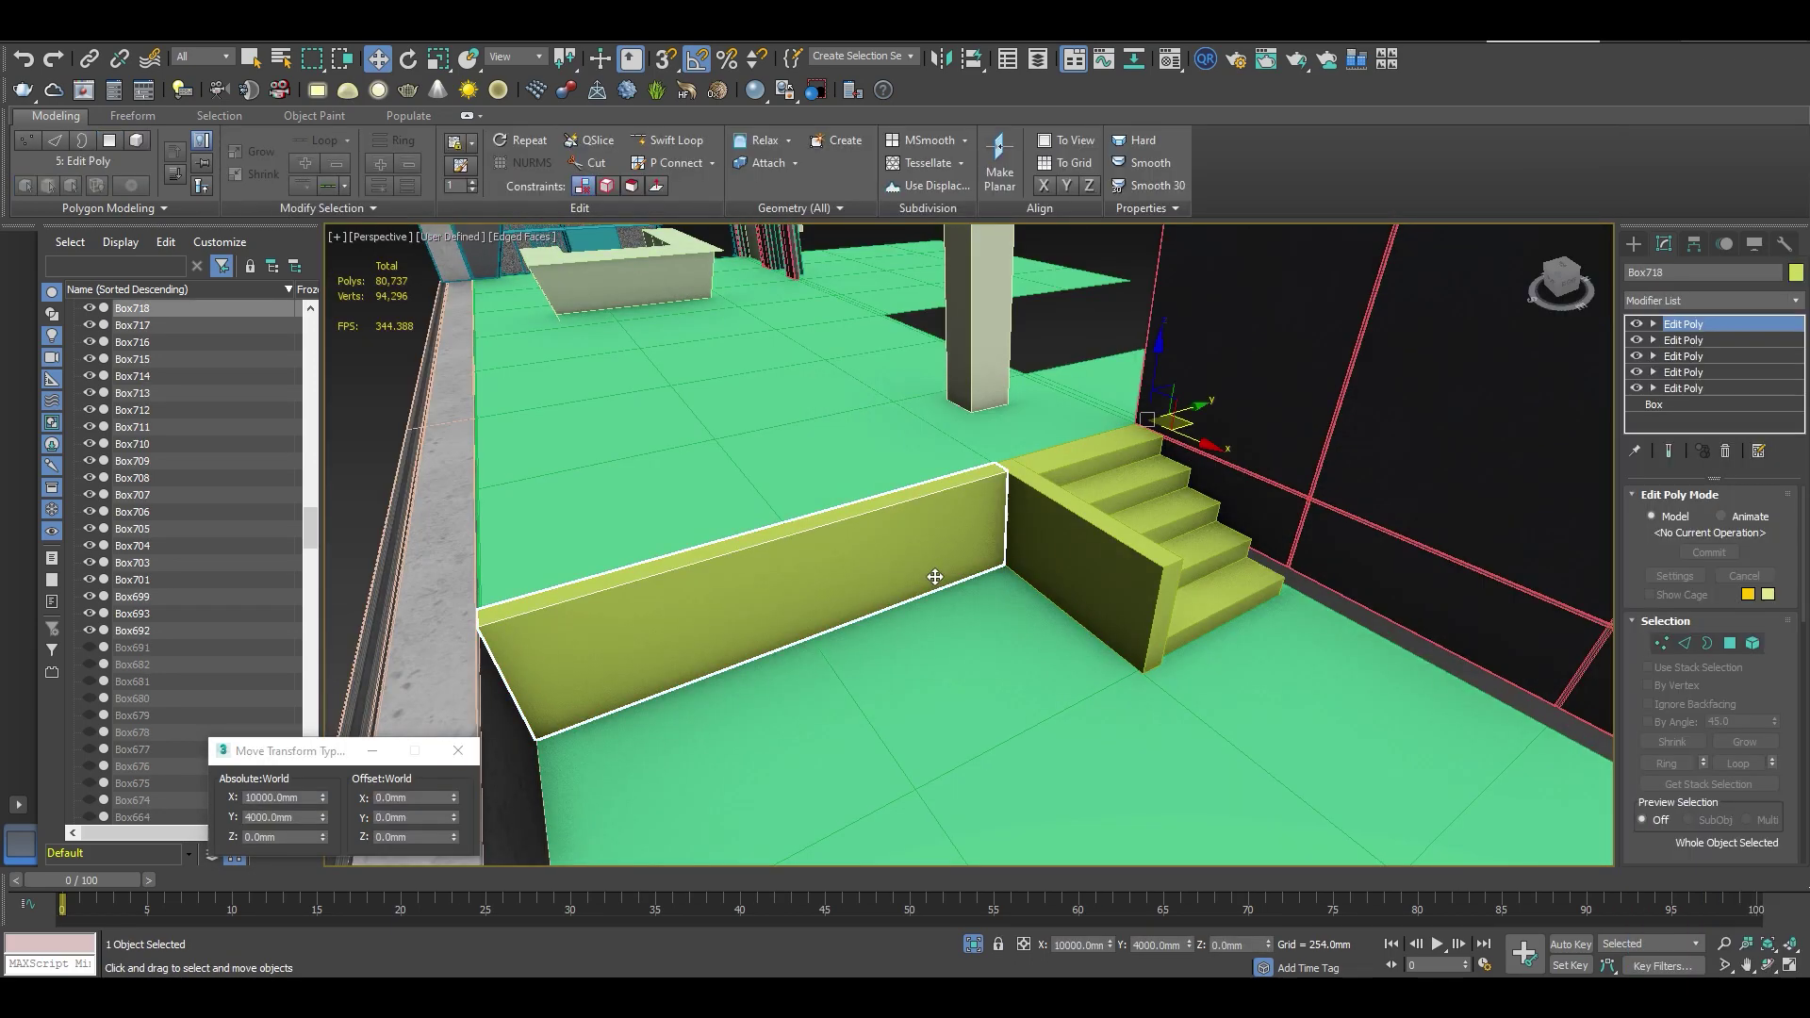
left_click(937, 569)
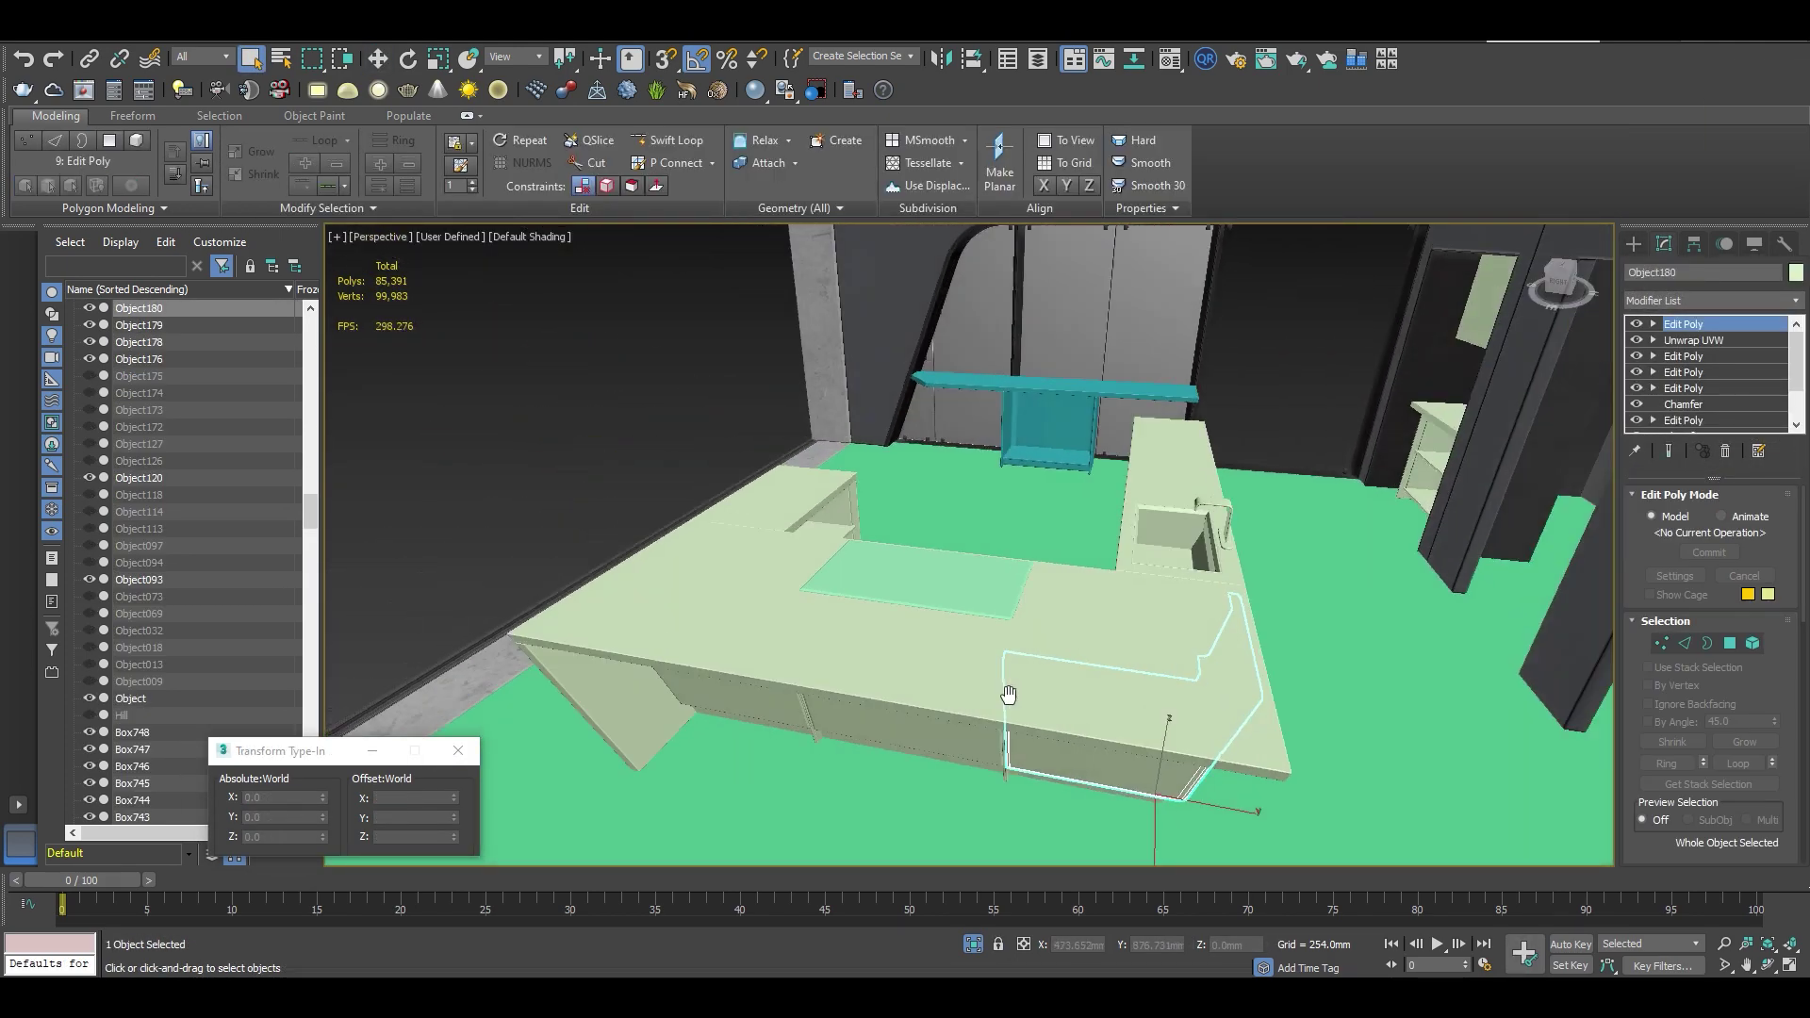
middle_click_drag(1018, 695, 740, 444, "alt")
left_click(739, 444)
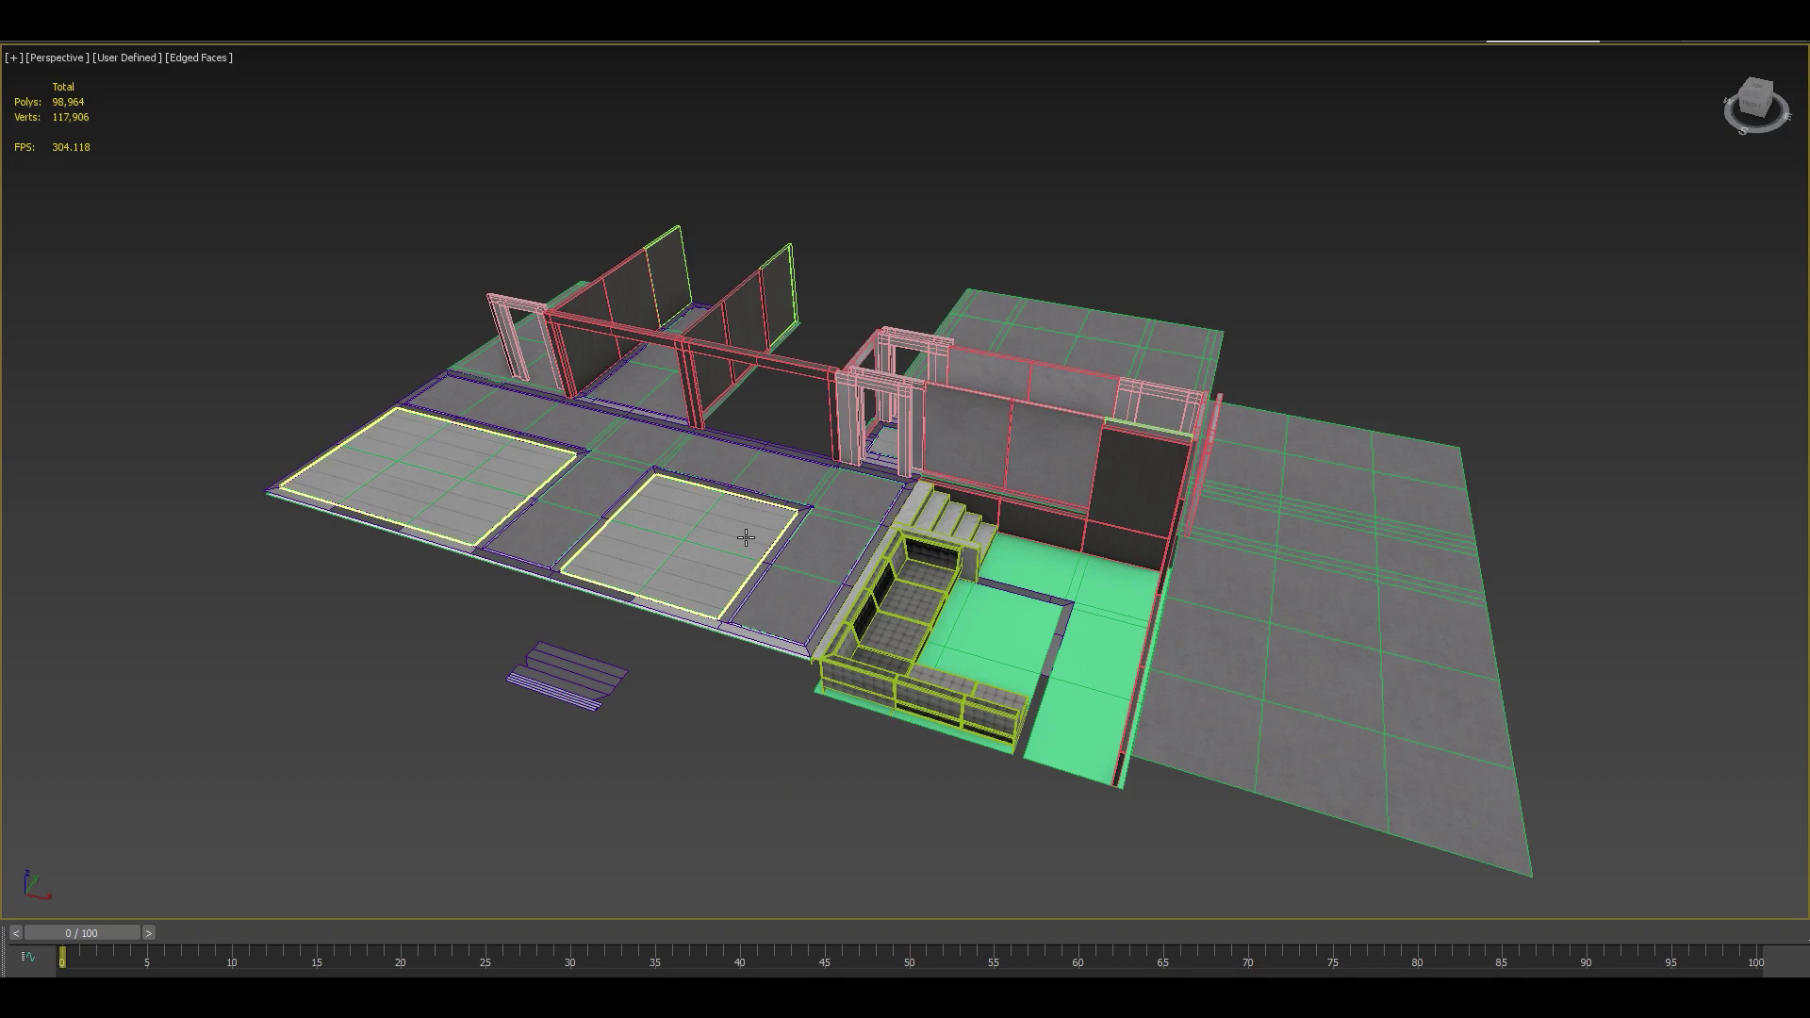
Inspect the raised floor's inset panels, dark borders, light strips and concrete slab near the sunken seating
middle_click_drag(744, 537, 795, 564, "alt")
scroll(795, 564, "up", 10)
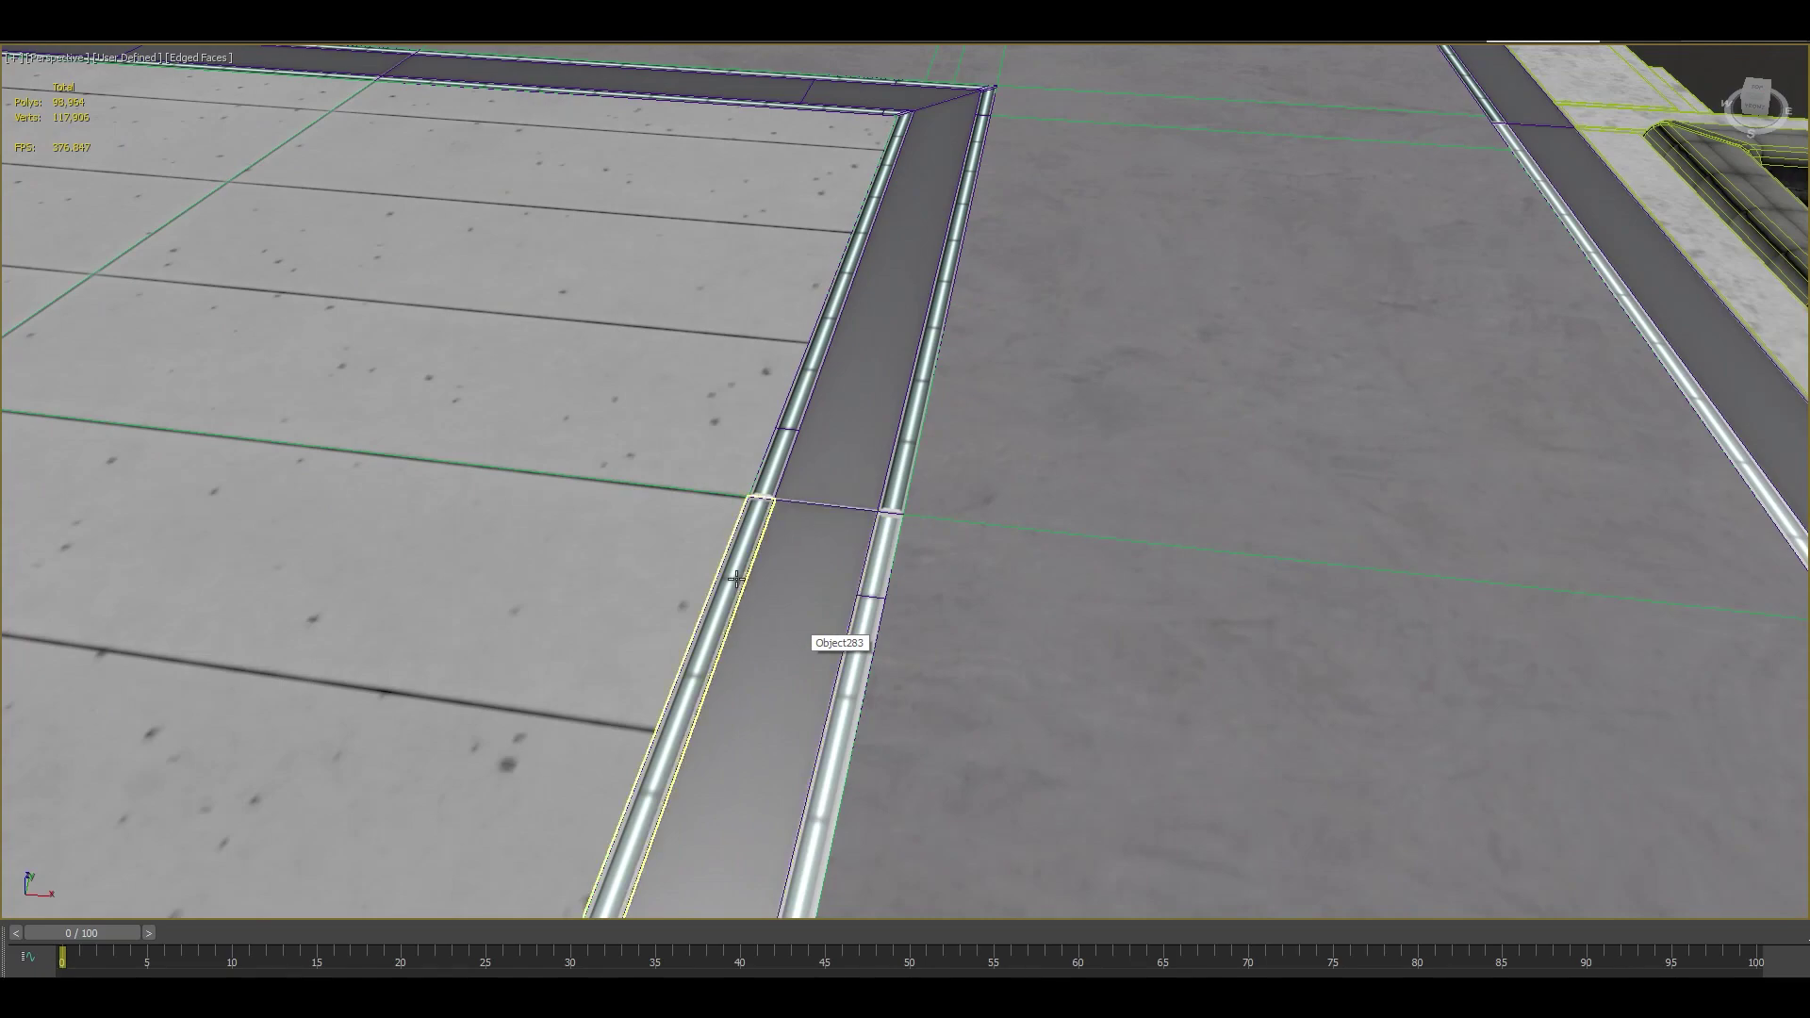
left_click(737, 579)
left_click(885, 575)
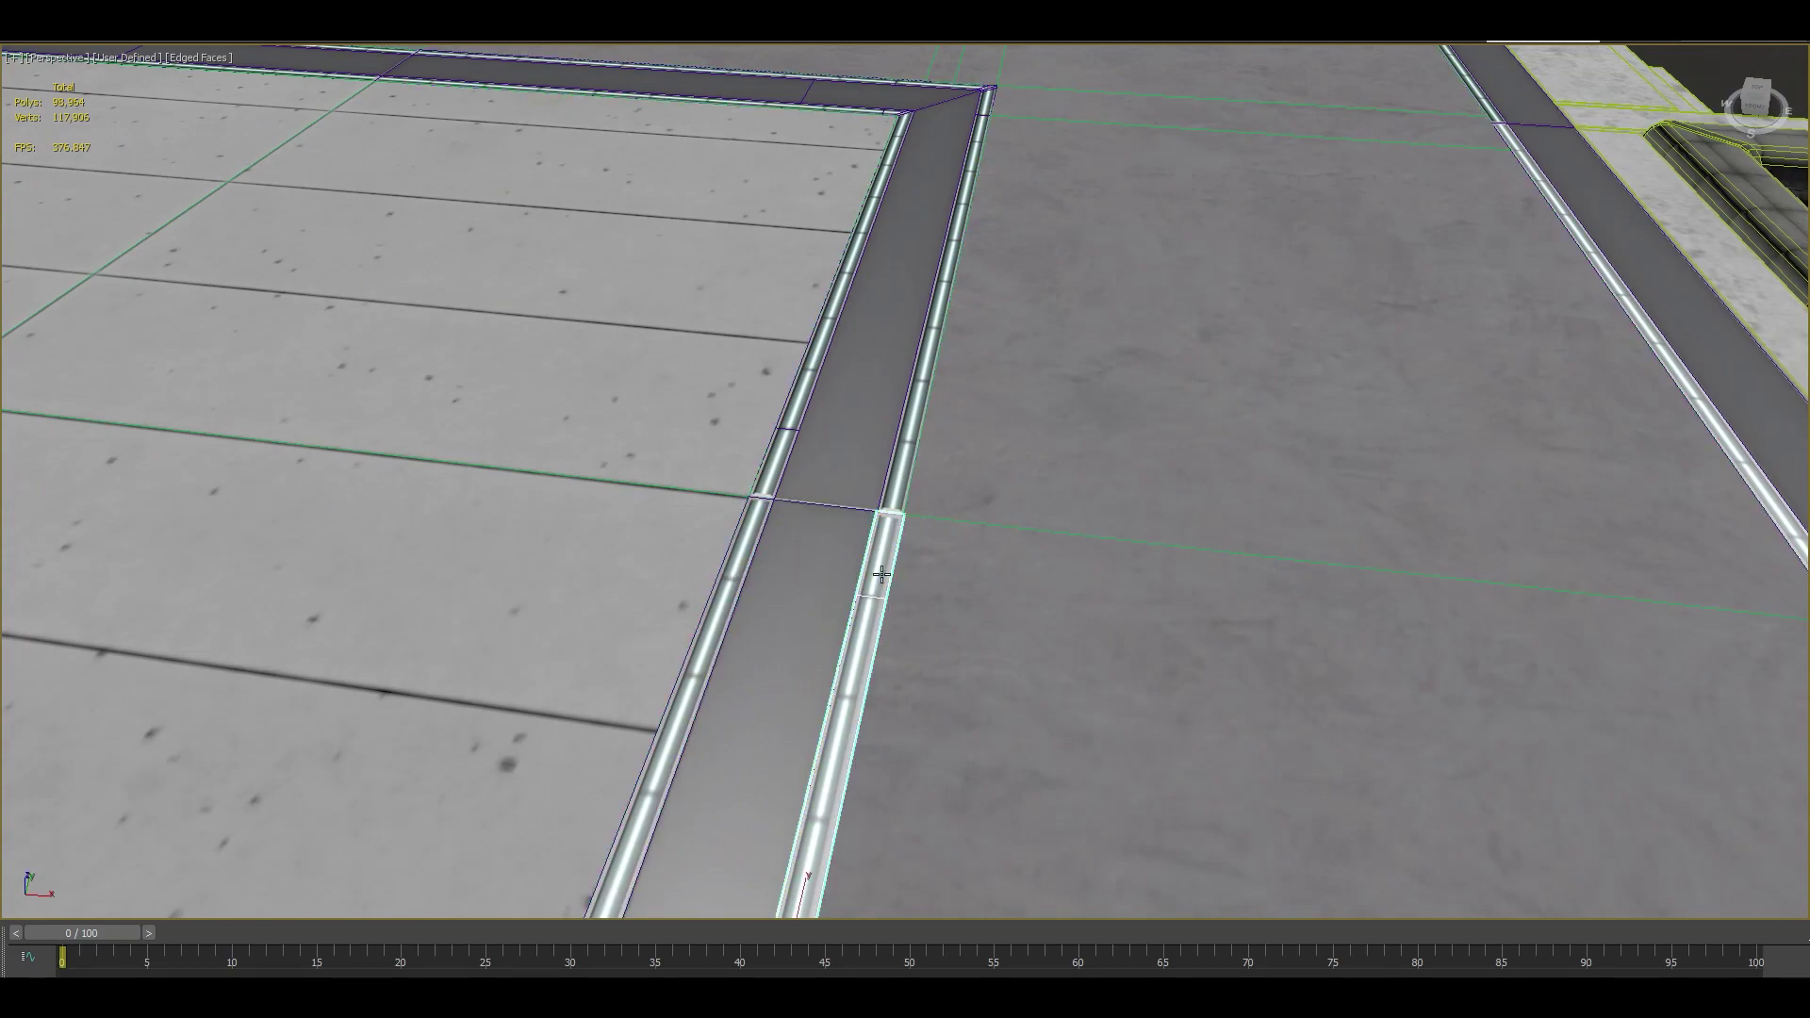
left_click(970, 586)
scroll(844, 500, "down", 7)
middle_click_drag(415, 467, 424, 522, "alt")
middle_click_drag(971, 482, 724, 613, "alt")
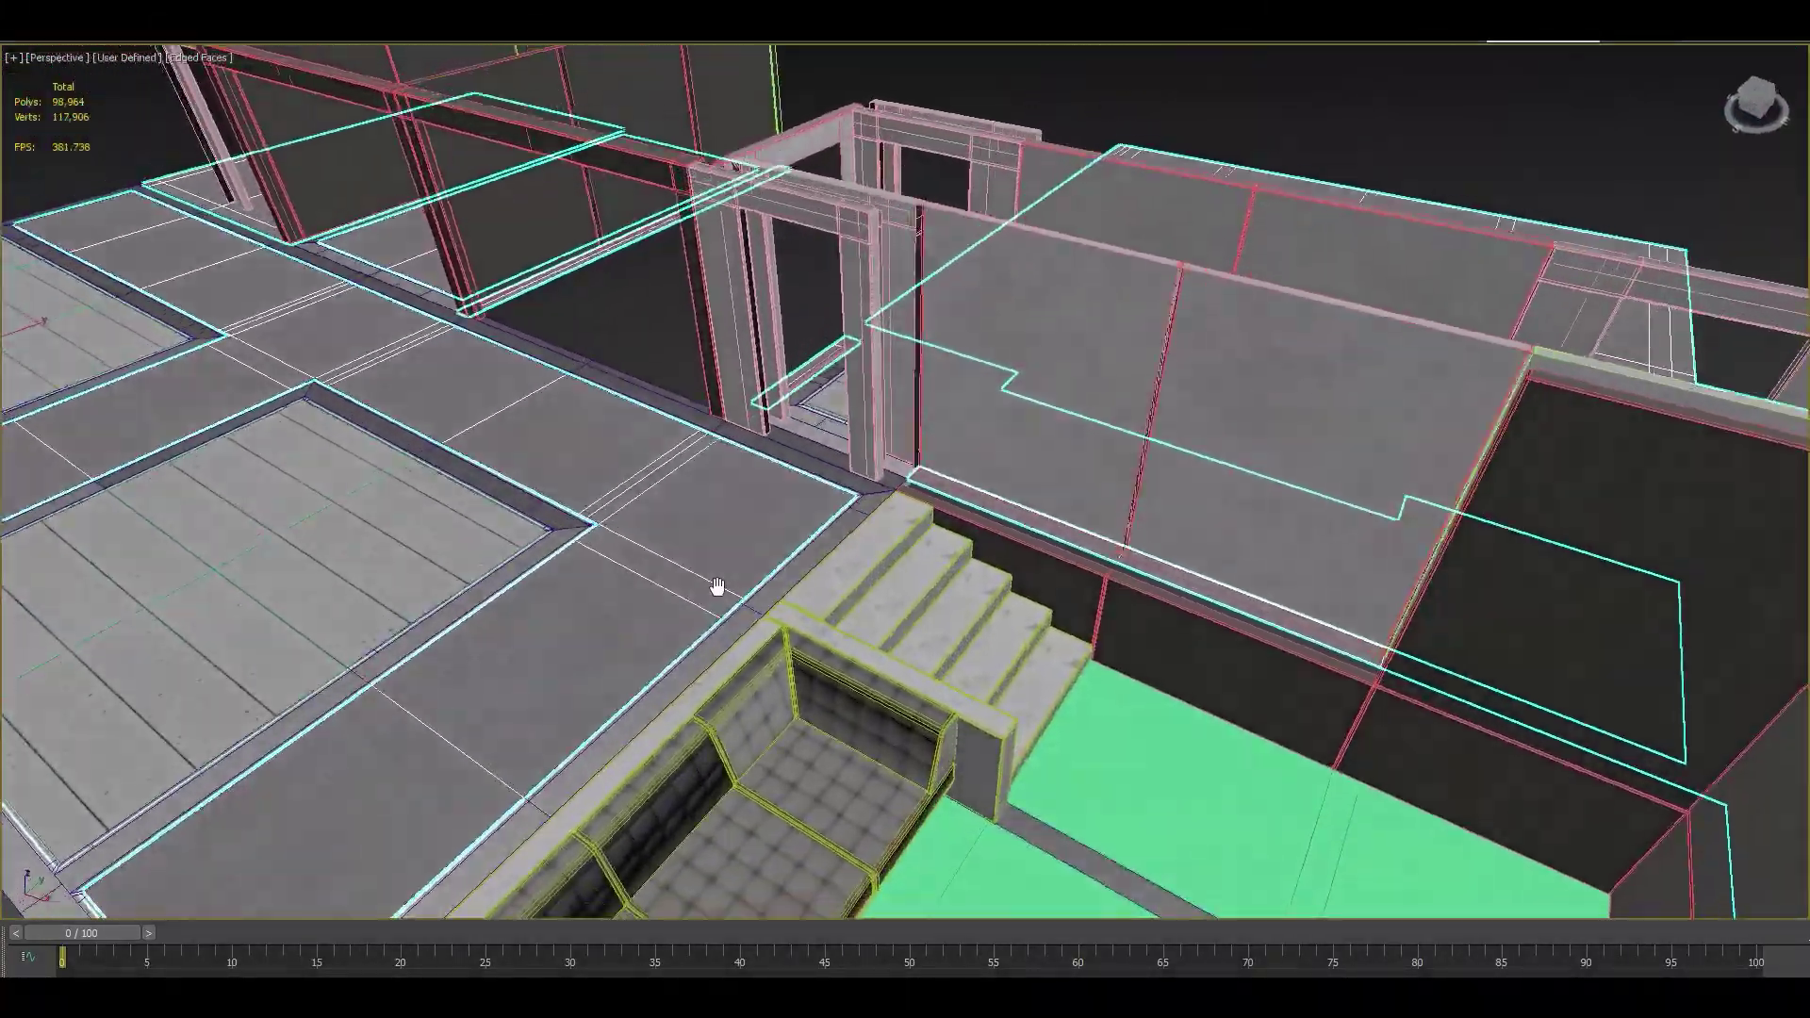
middle_click_drag(716, 585, 960, 467, "alt")
scroll(893, 566, "down", 3)
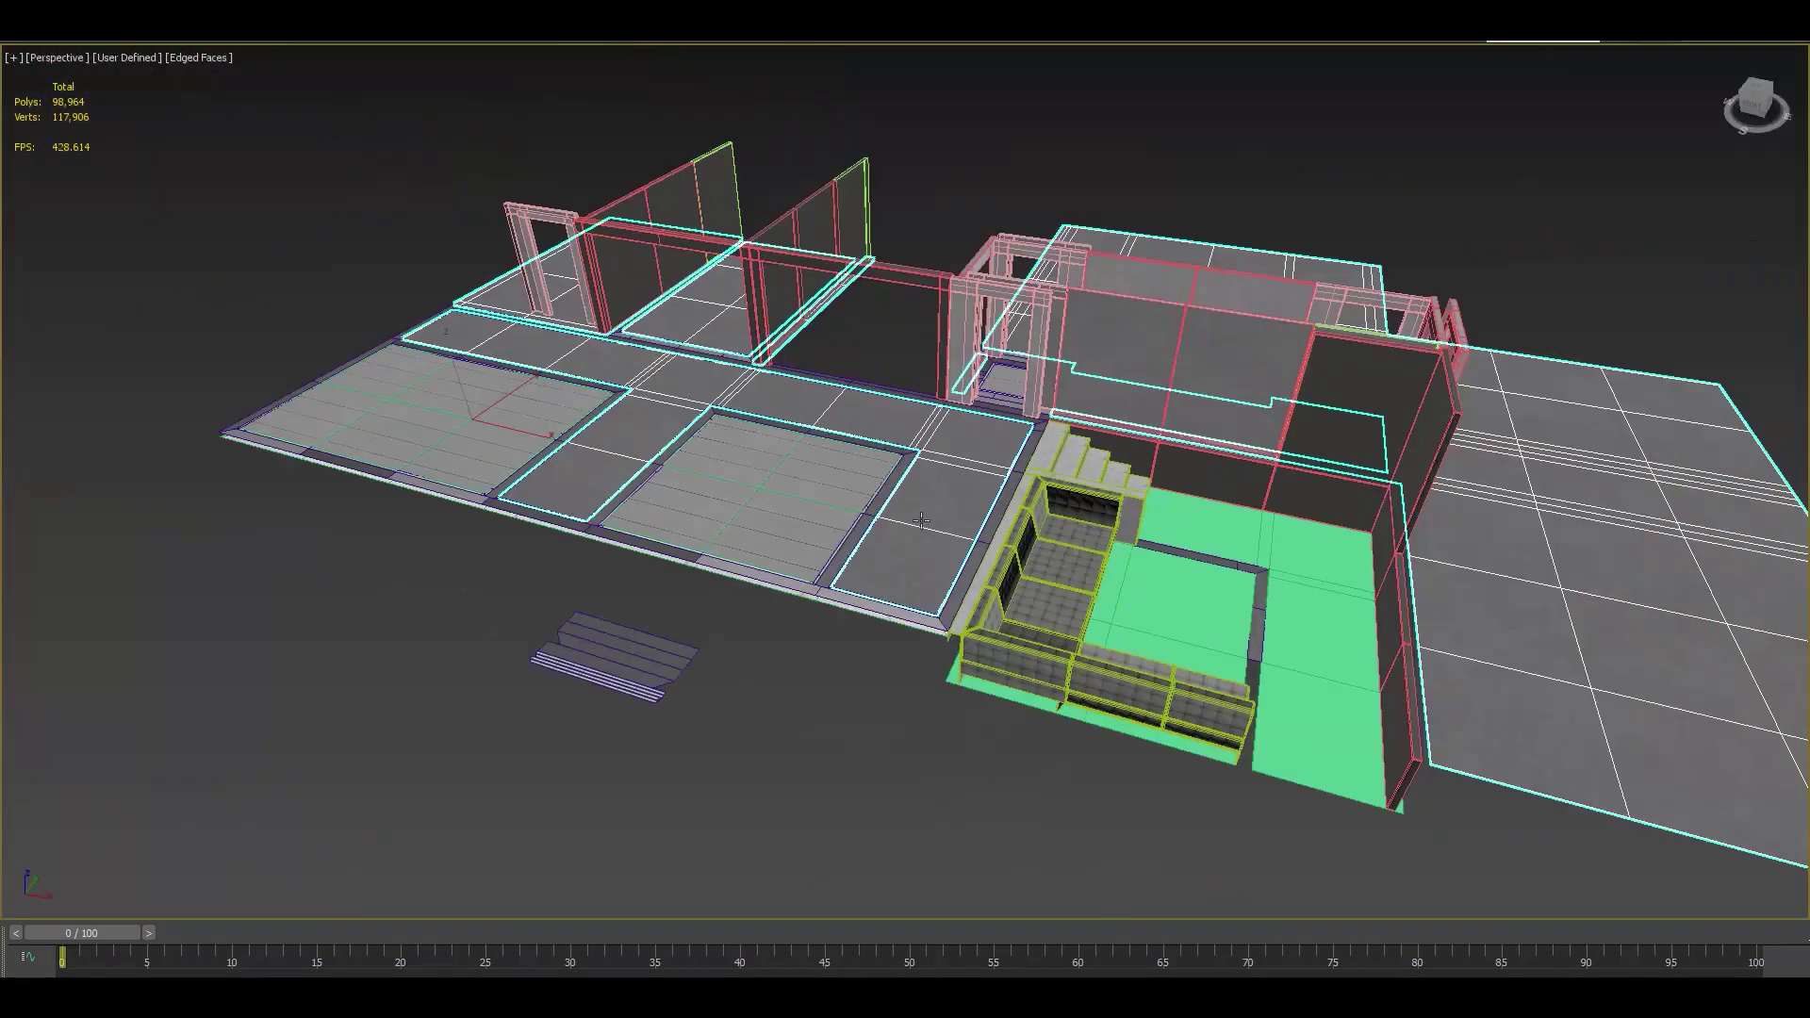
Rotate the narrow trim strip beside the floor and move it off the loose trim panels toward the floor edge
middle_click_drag(837, 642, 708, 654)
scroll(1007, 663, "up", 3)
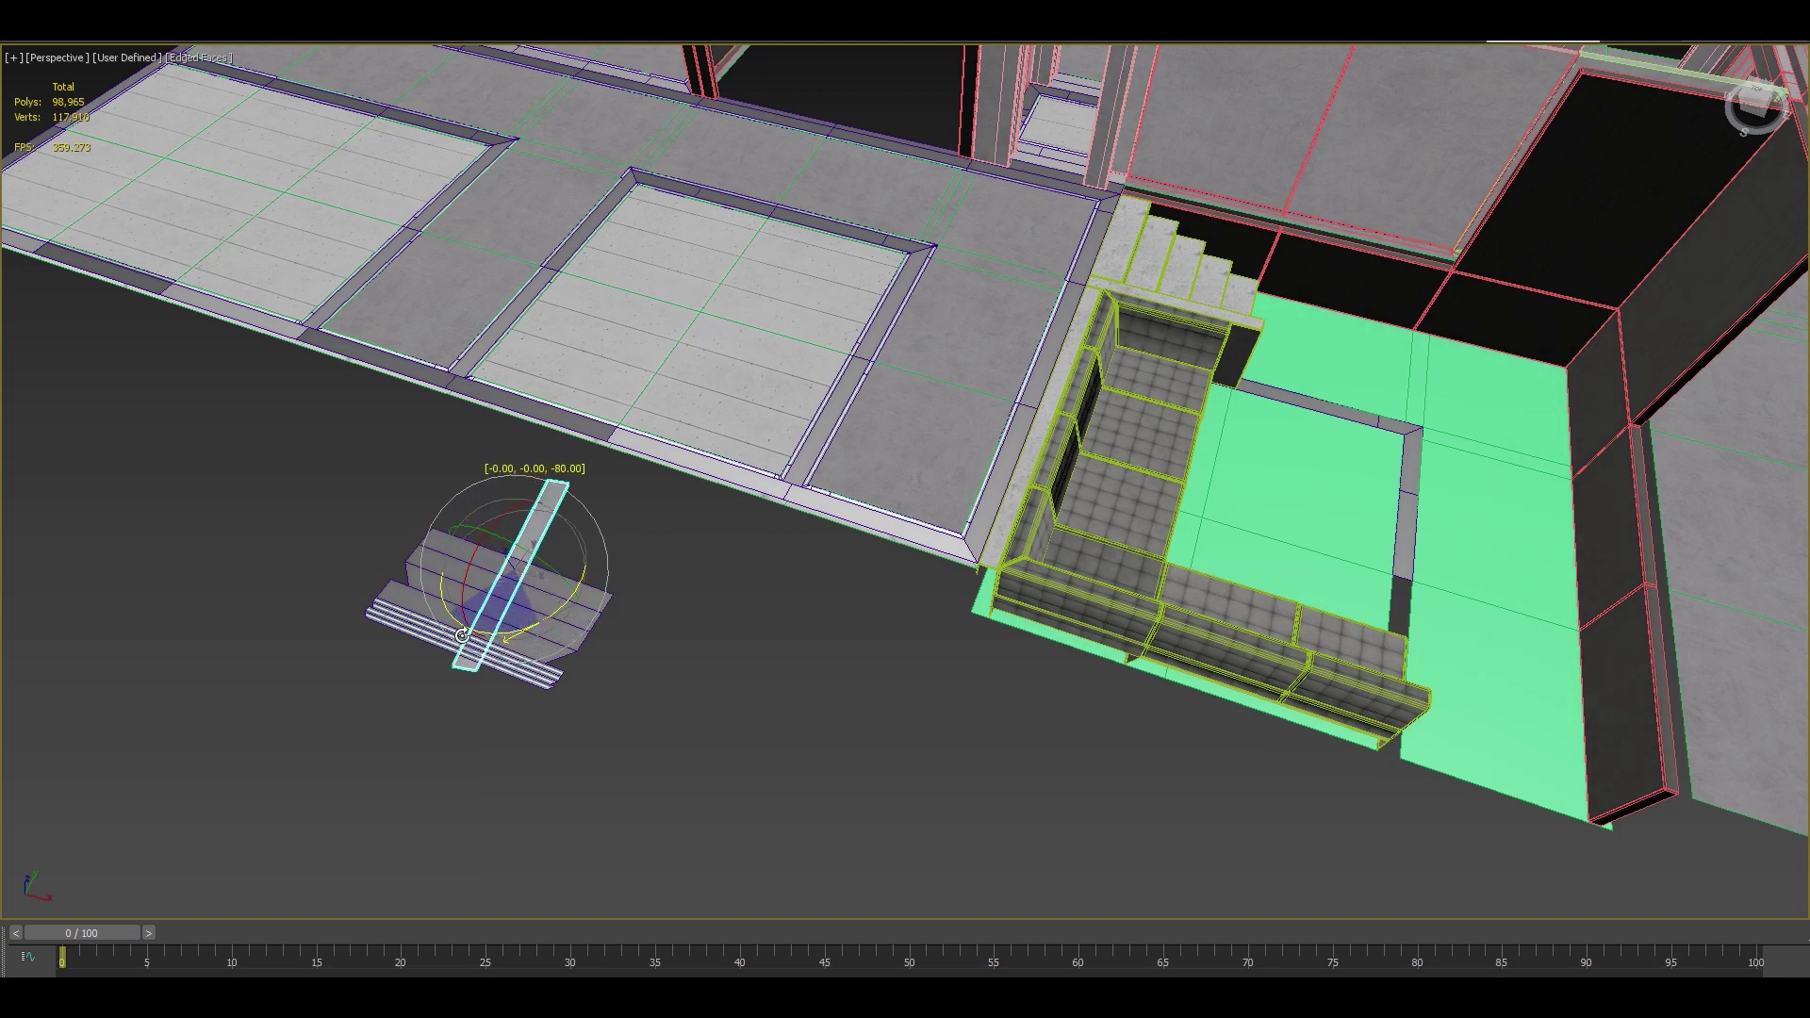
left_click_drag(456, 637, 456, 638, "shift")
left_click(884, 580)
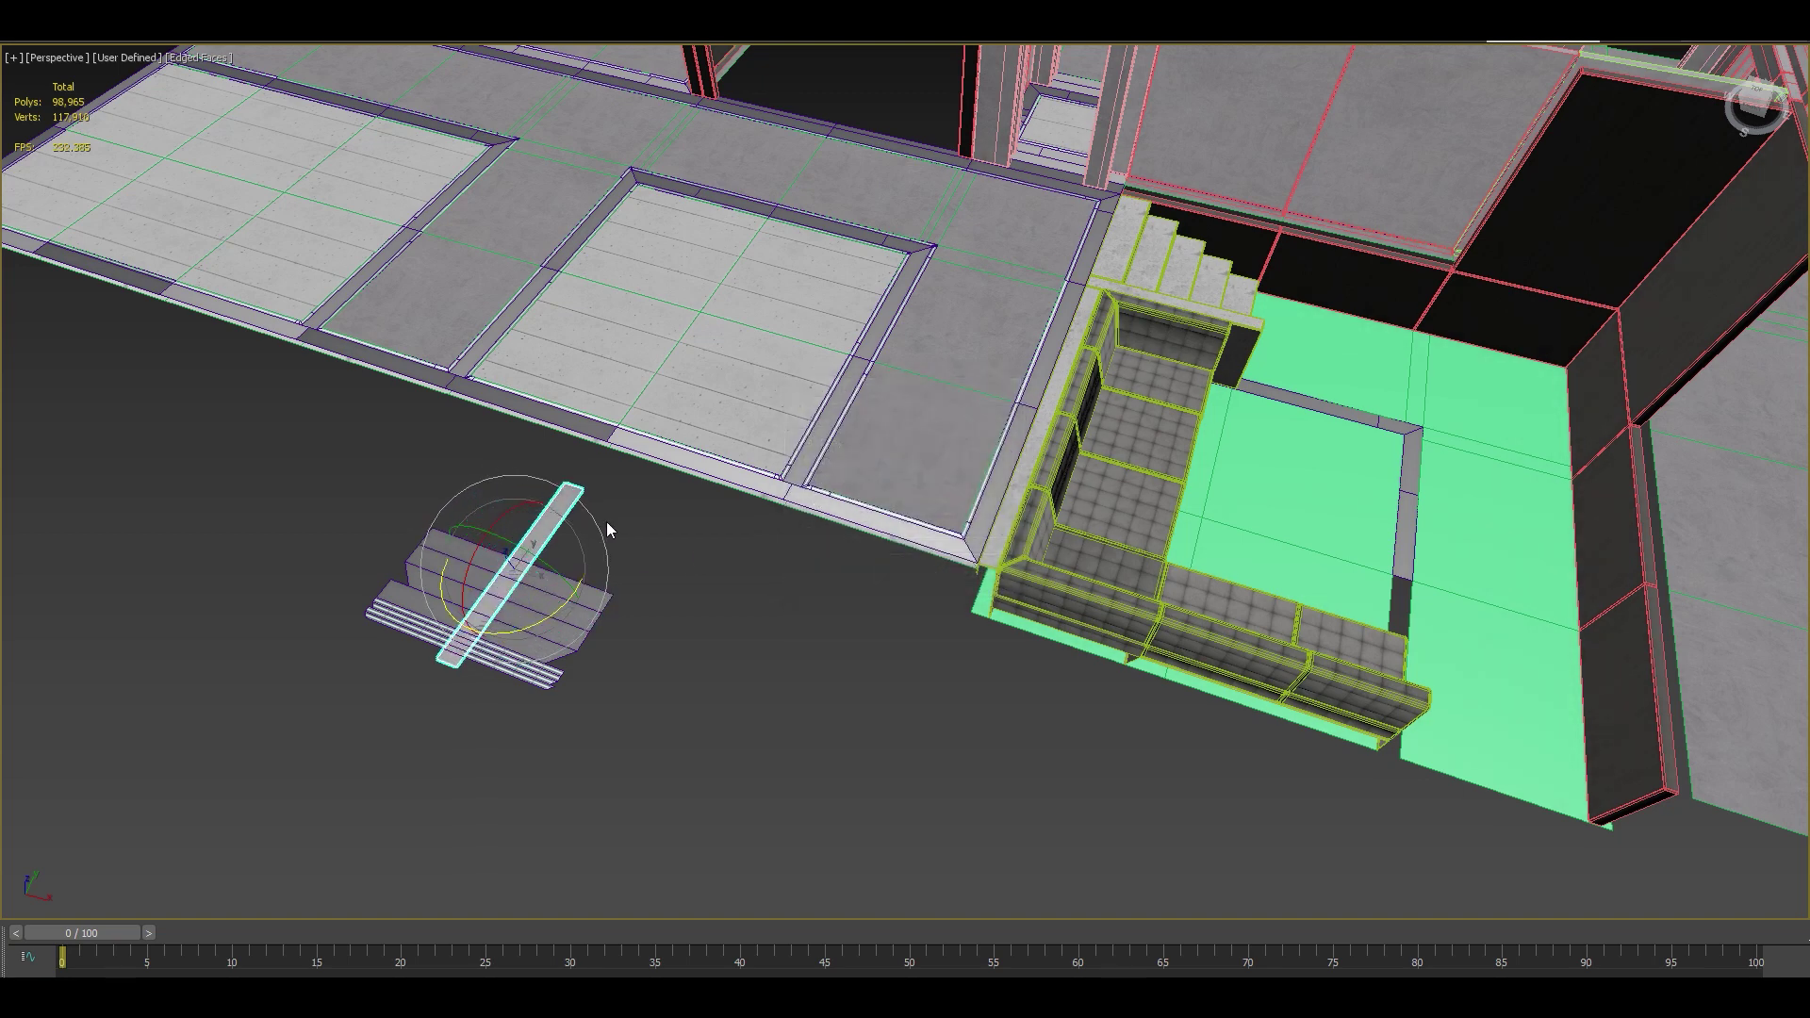
scroll(566, 477, "up", 5)
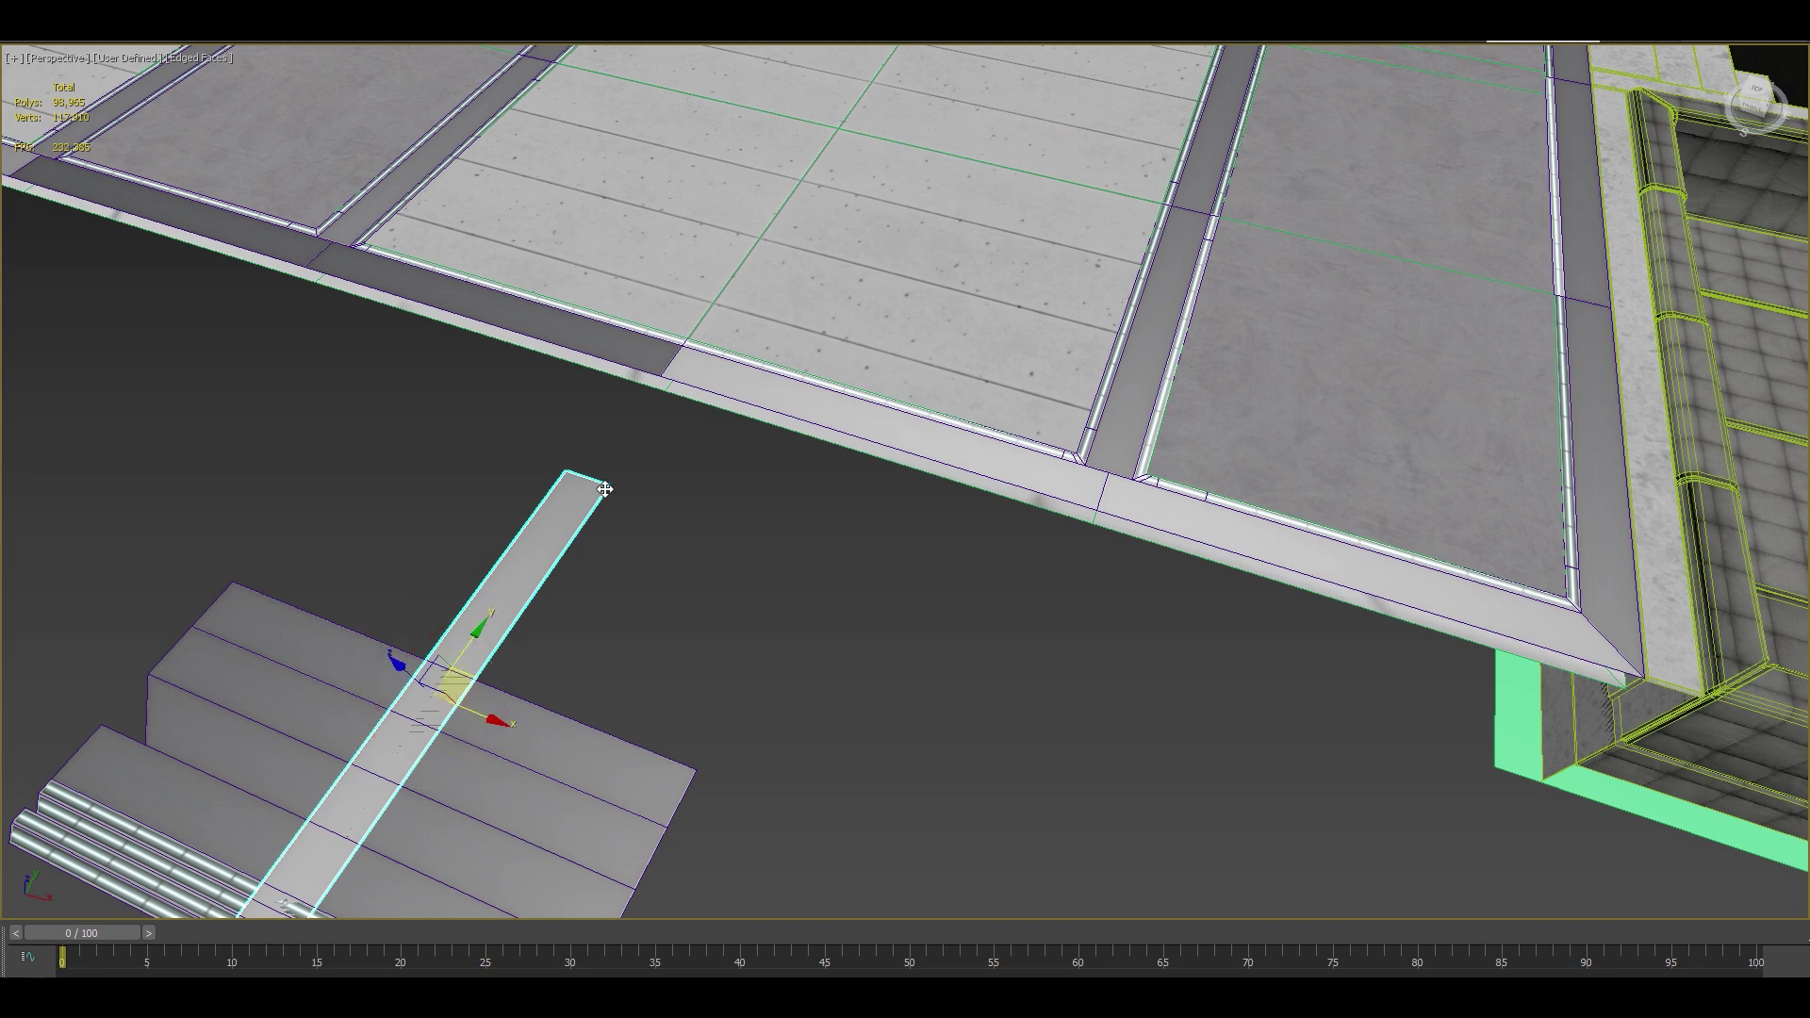
left_click_drag(596, 521, 1010, 528)
scroll(566, 604, "down", 5)
scroll(848, 633, "up", 5)
scroll(1010, 528, "down", 8)
scroll(930, 733, "down", 3)
Switch to Substance Designer and inspect the T_TrimSheet2 material on the 3D preview cube
middle_click_drag(805, 722, 848, 727)
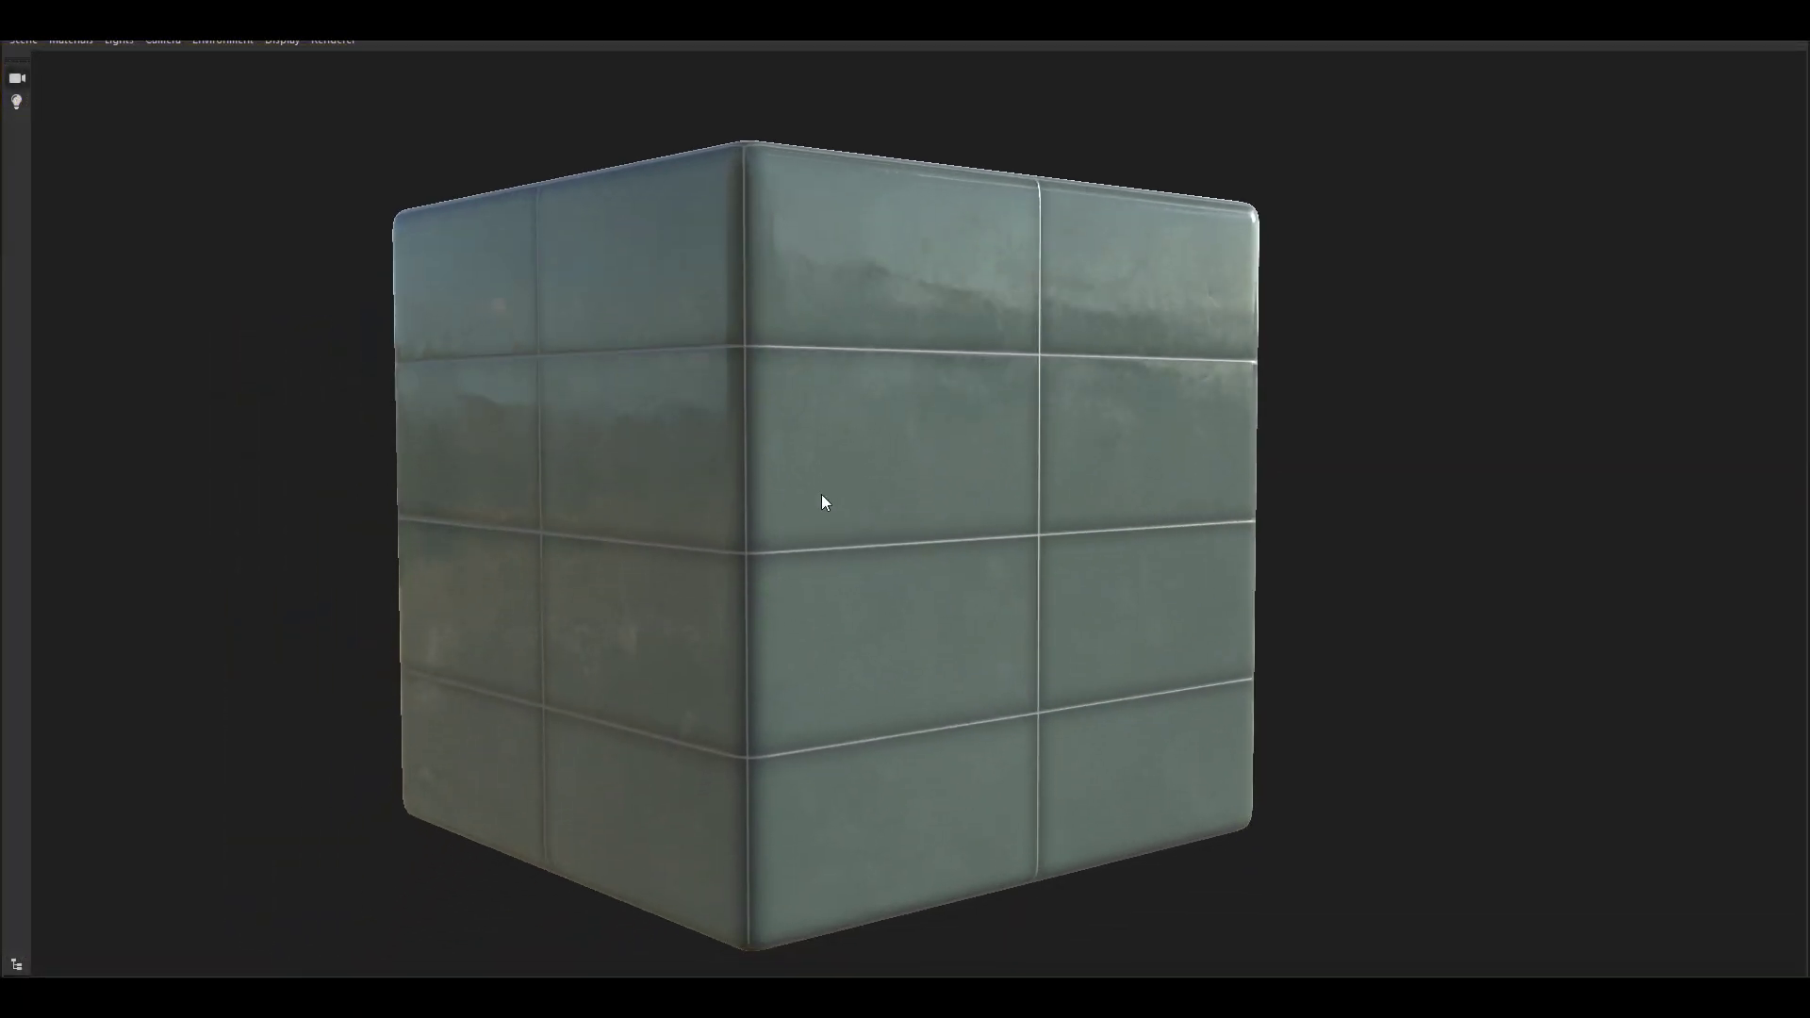
left_click_drag(822, 495, 831, 536)
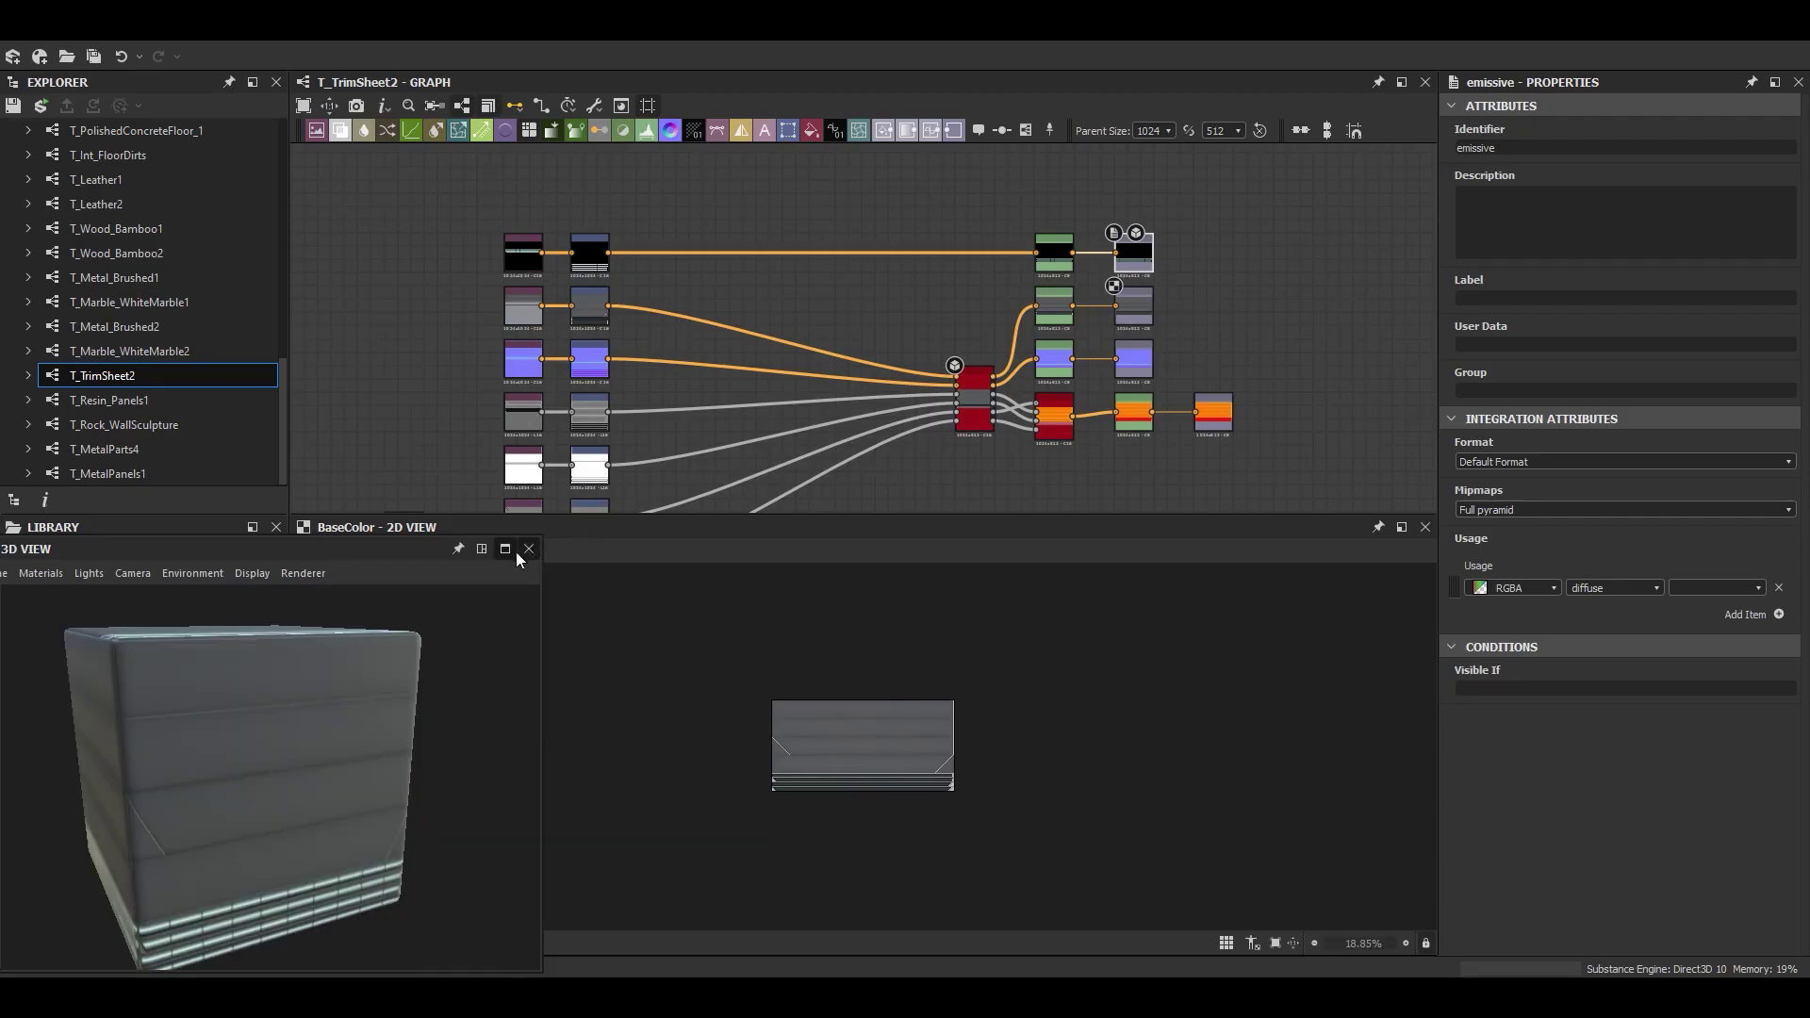
left_click(483, 549)
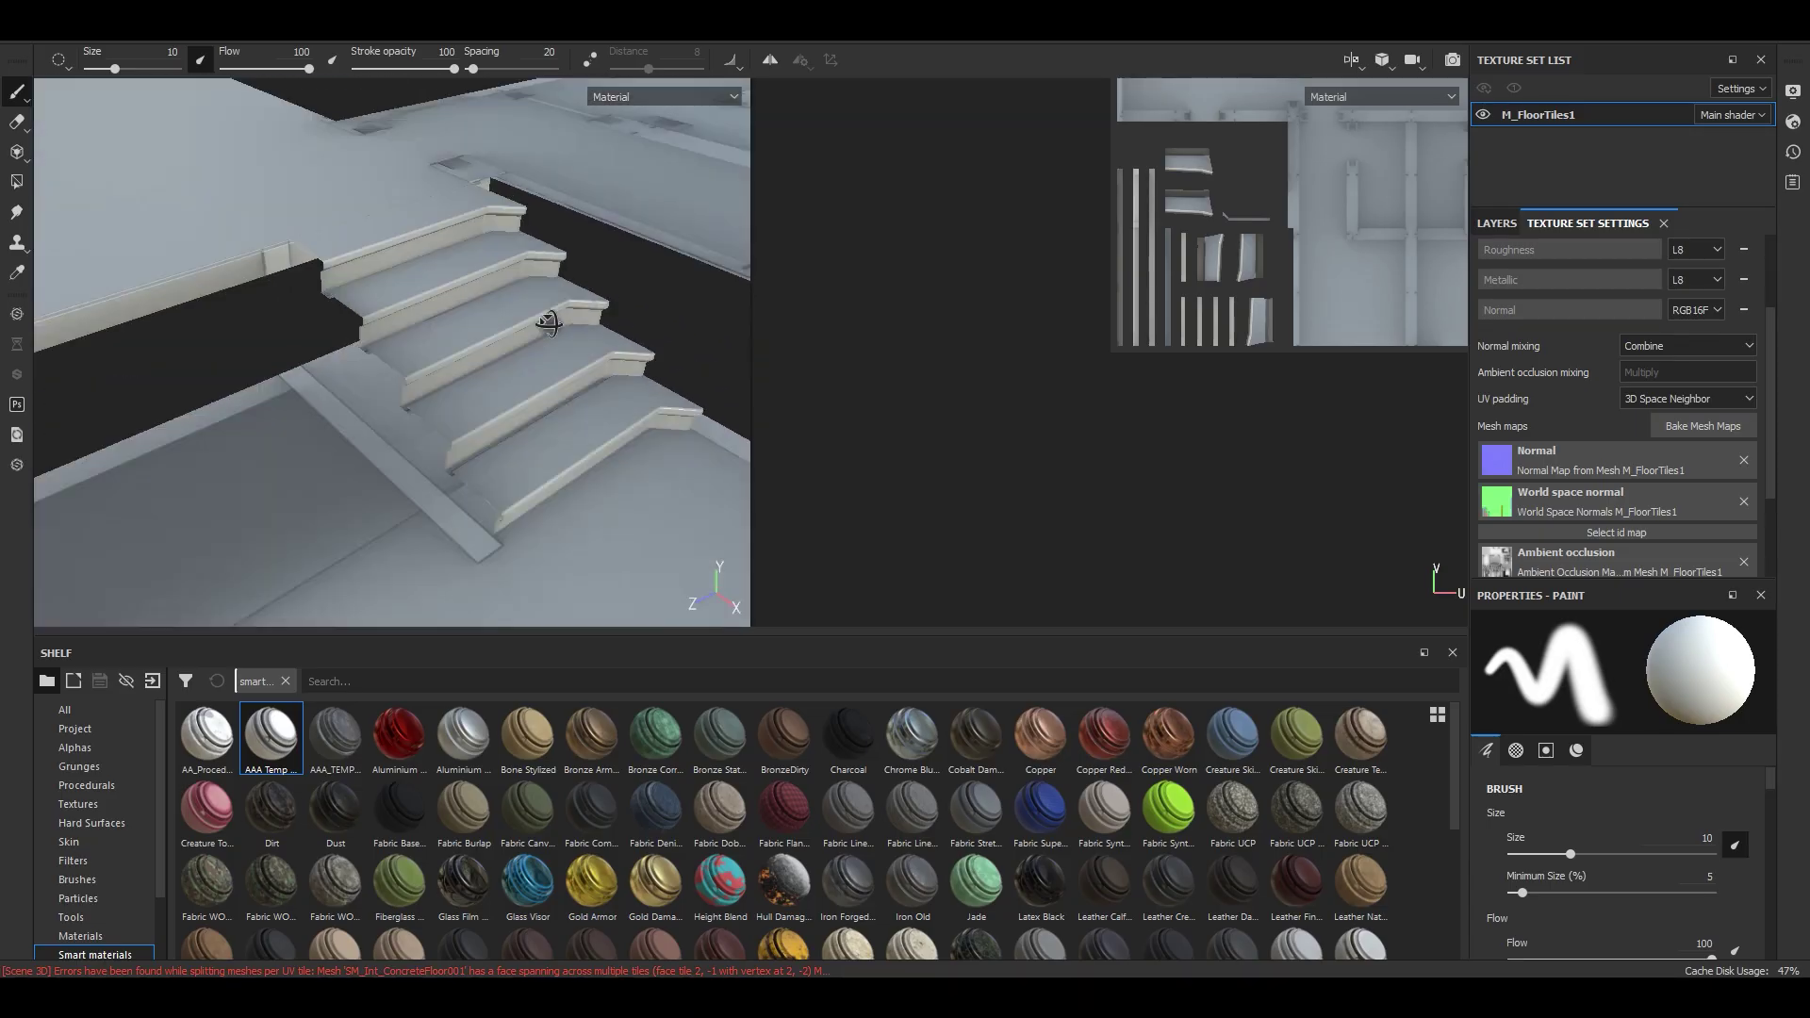
Switch to Substance Painter and bake the M_FloorTiles1 mesh maps, including ambient occlusion and thickness
left_click_drag(428, 415, 396, 386, "alt")
scroll(396, 349, "up", 3)
left_click(1704, 427)
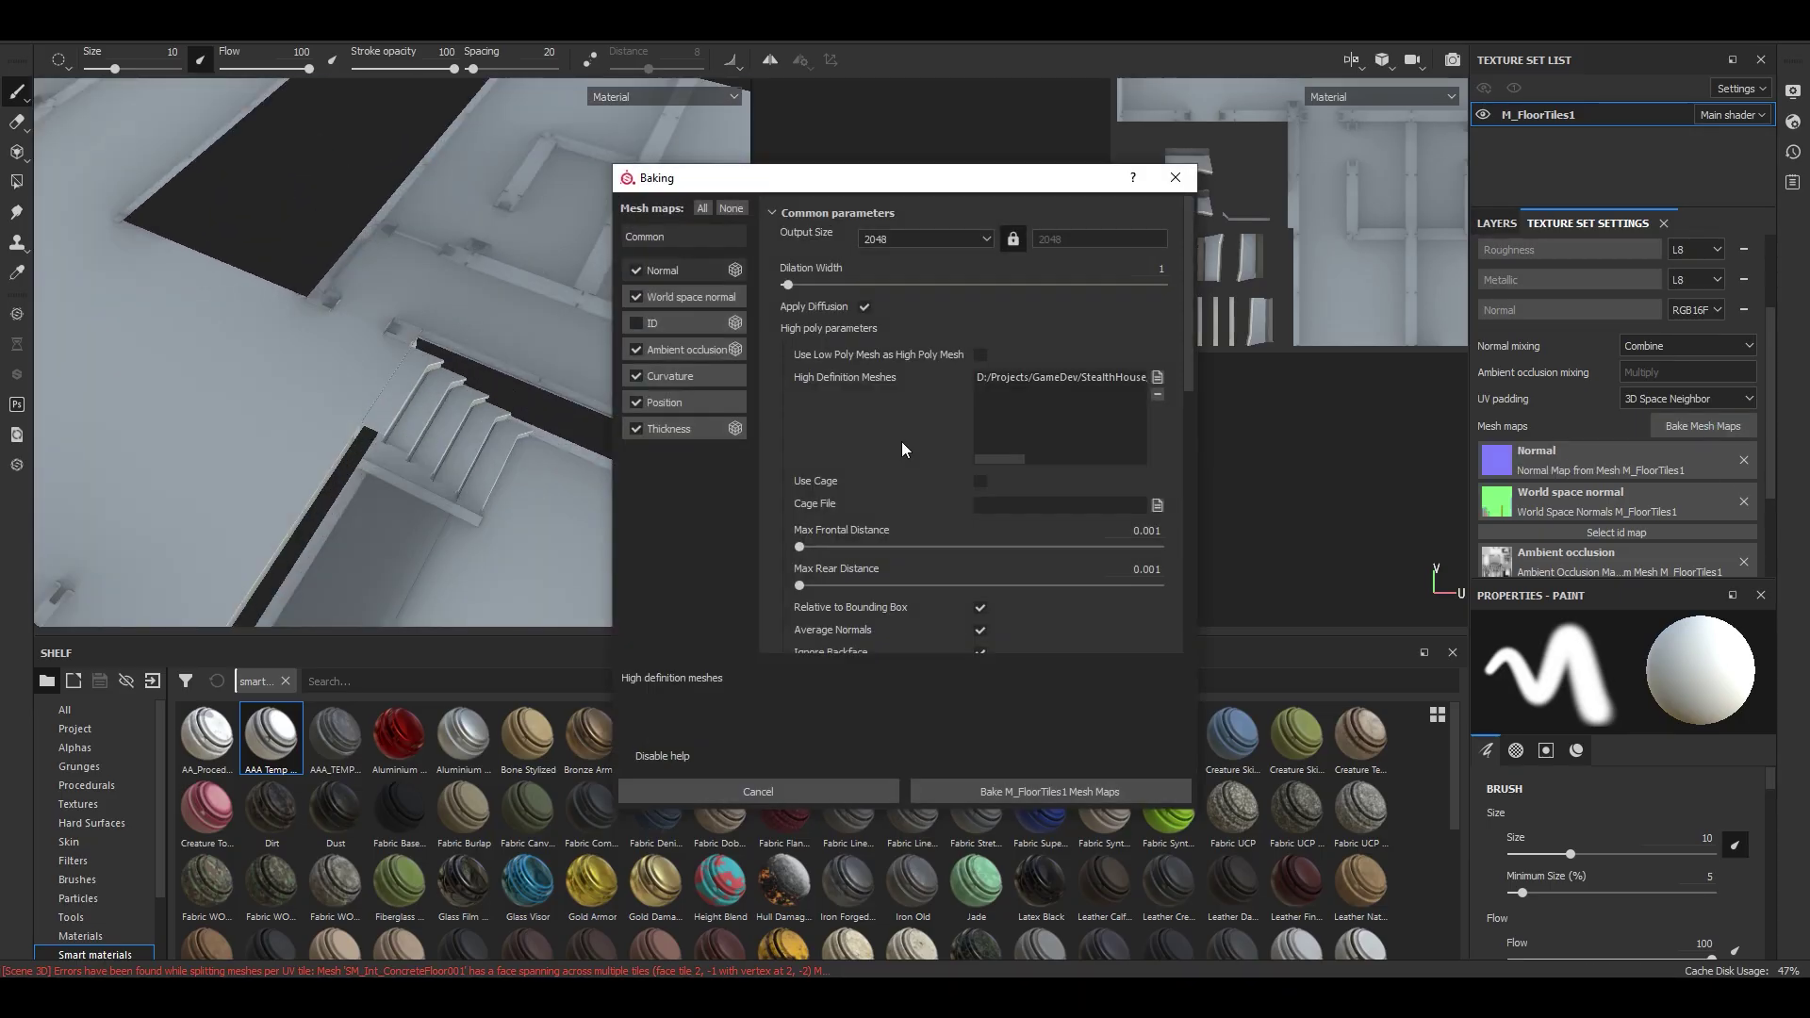
left_click(911, 326)
scroll(994, 465, "down", 3)
left_click(1049, 791)
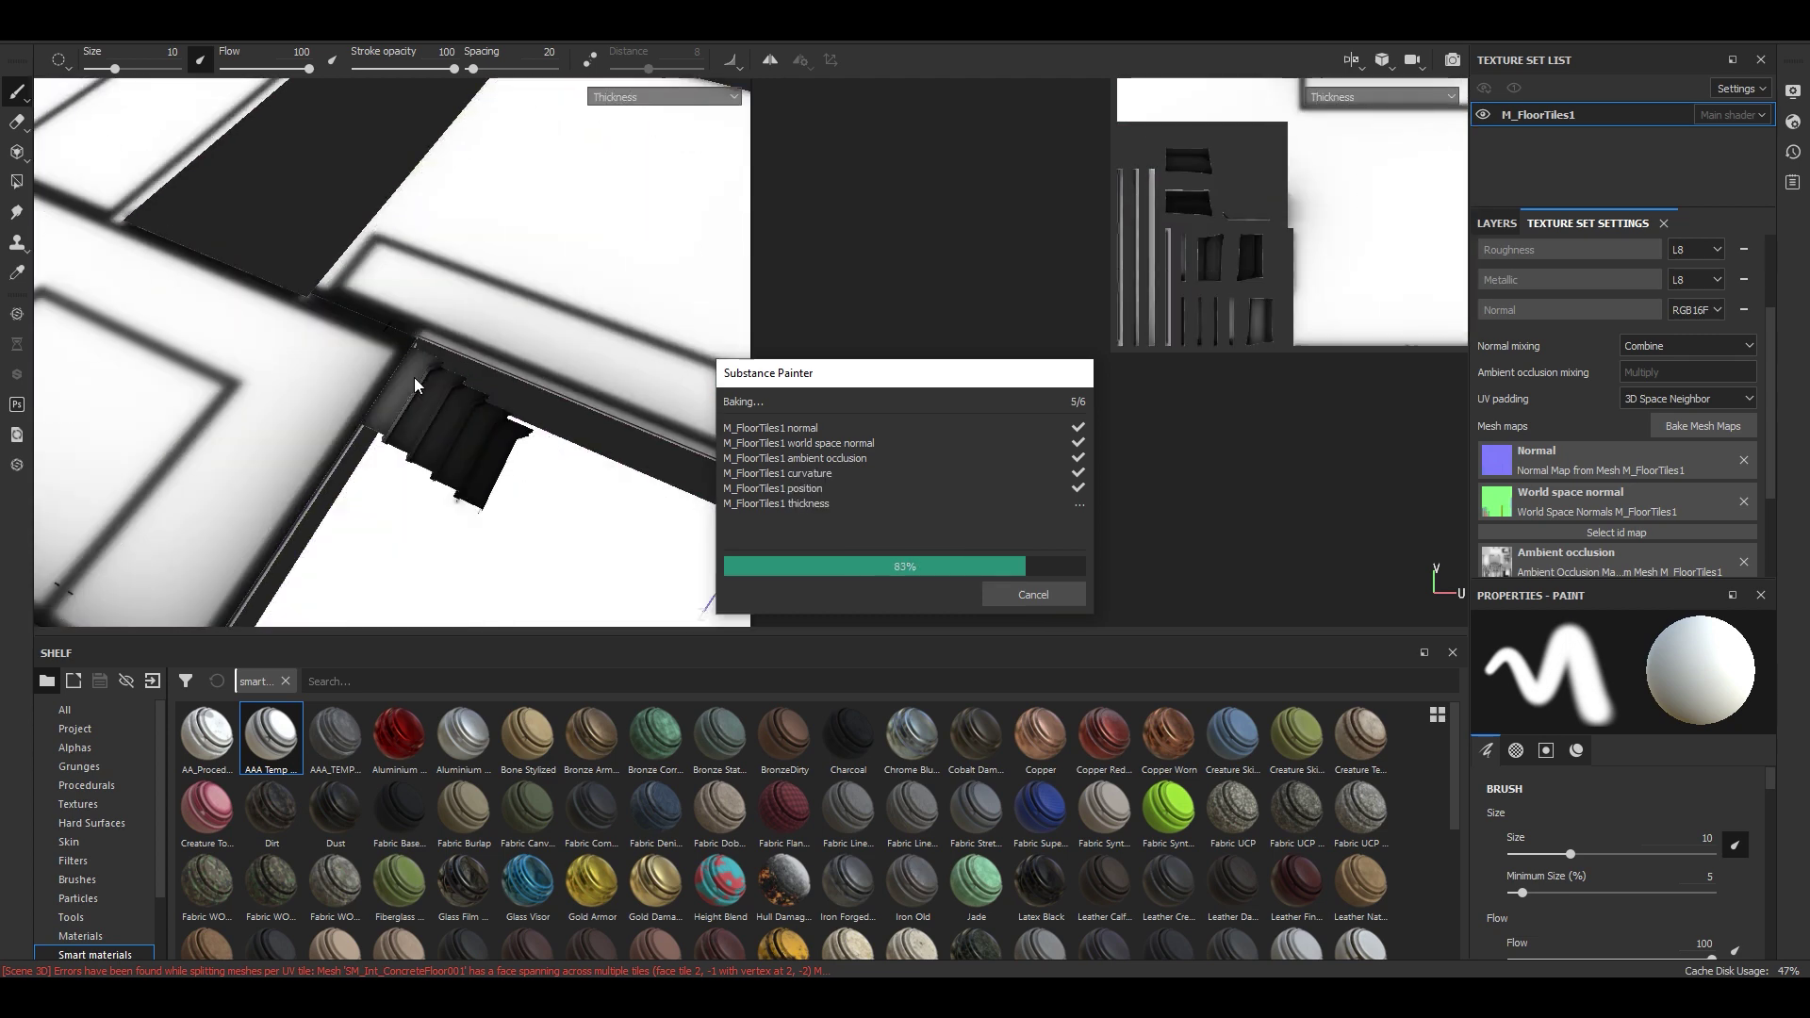
left_click(1034, 594)
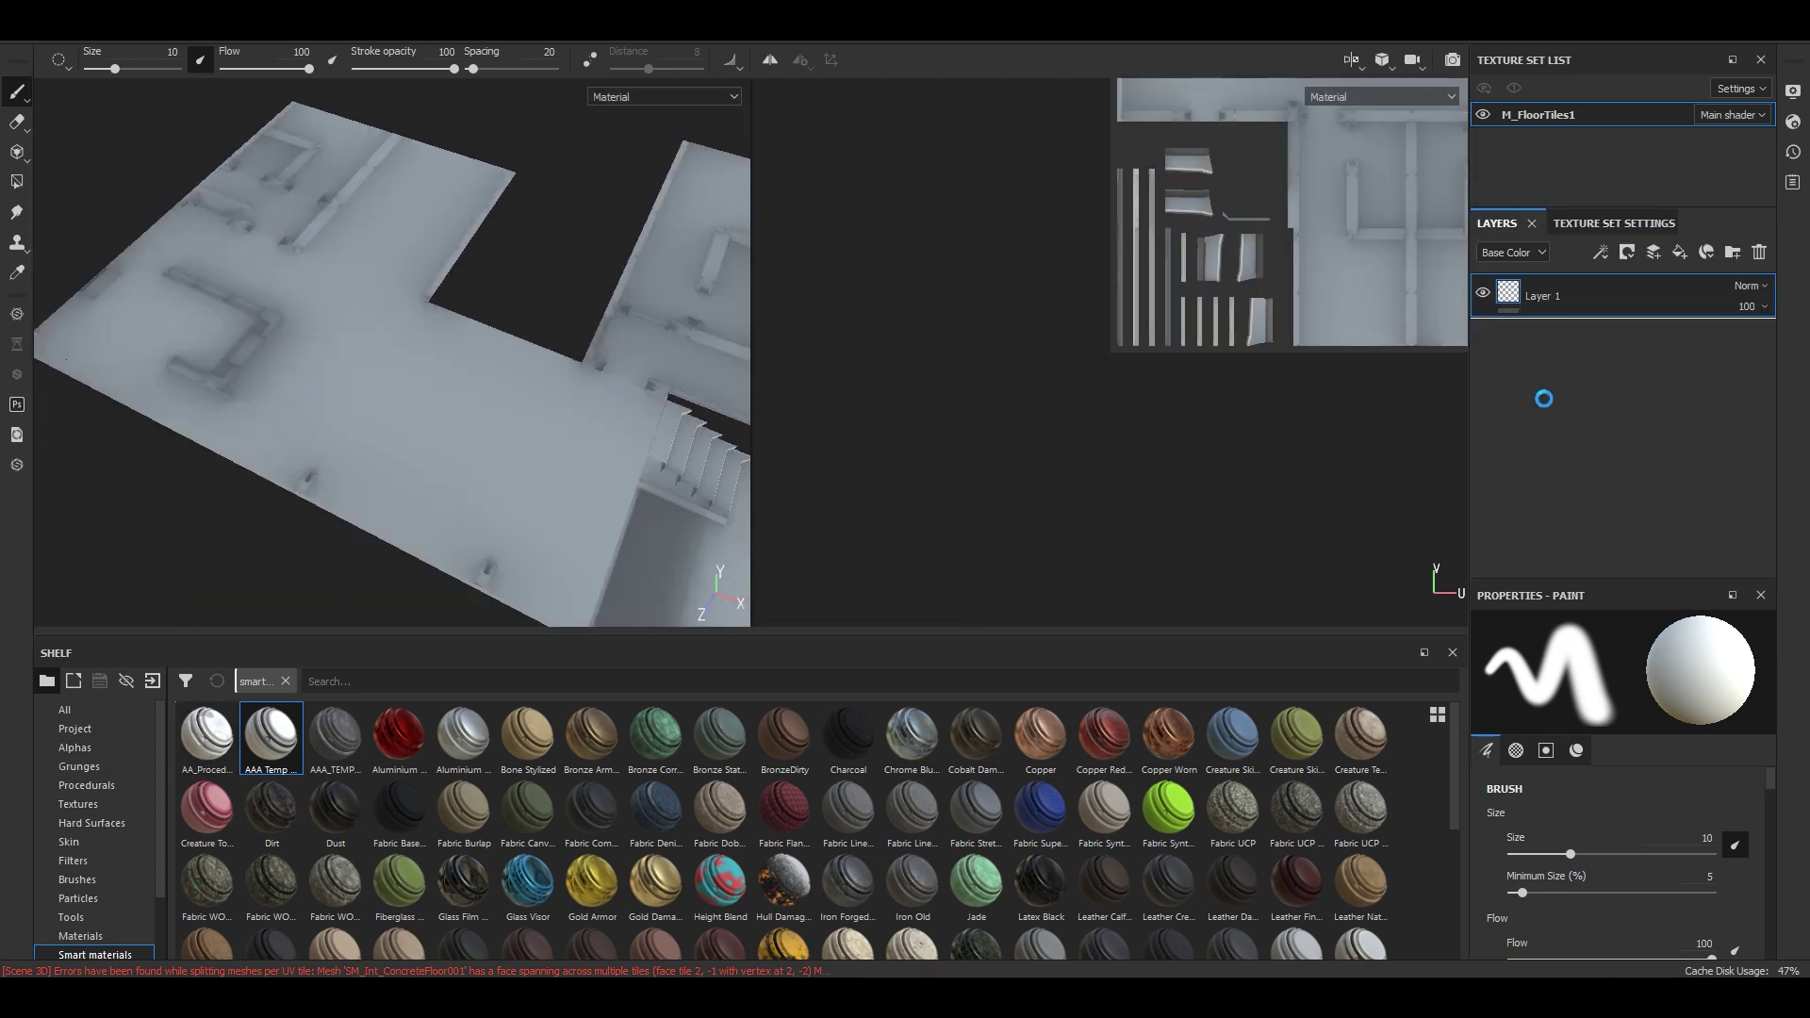
Replace Layer 1 with the AAA Temp Floor Dirts smart material and select the Wide Radius Dirt mask
key("Delete")
scroll(538, 388, "down", 4)
scroll(385, 368, "up", 5)
scroll(484, 407, "down", 3)
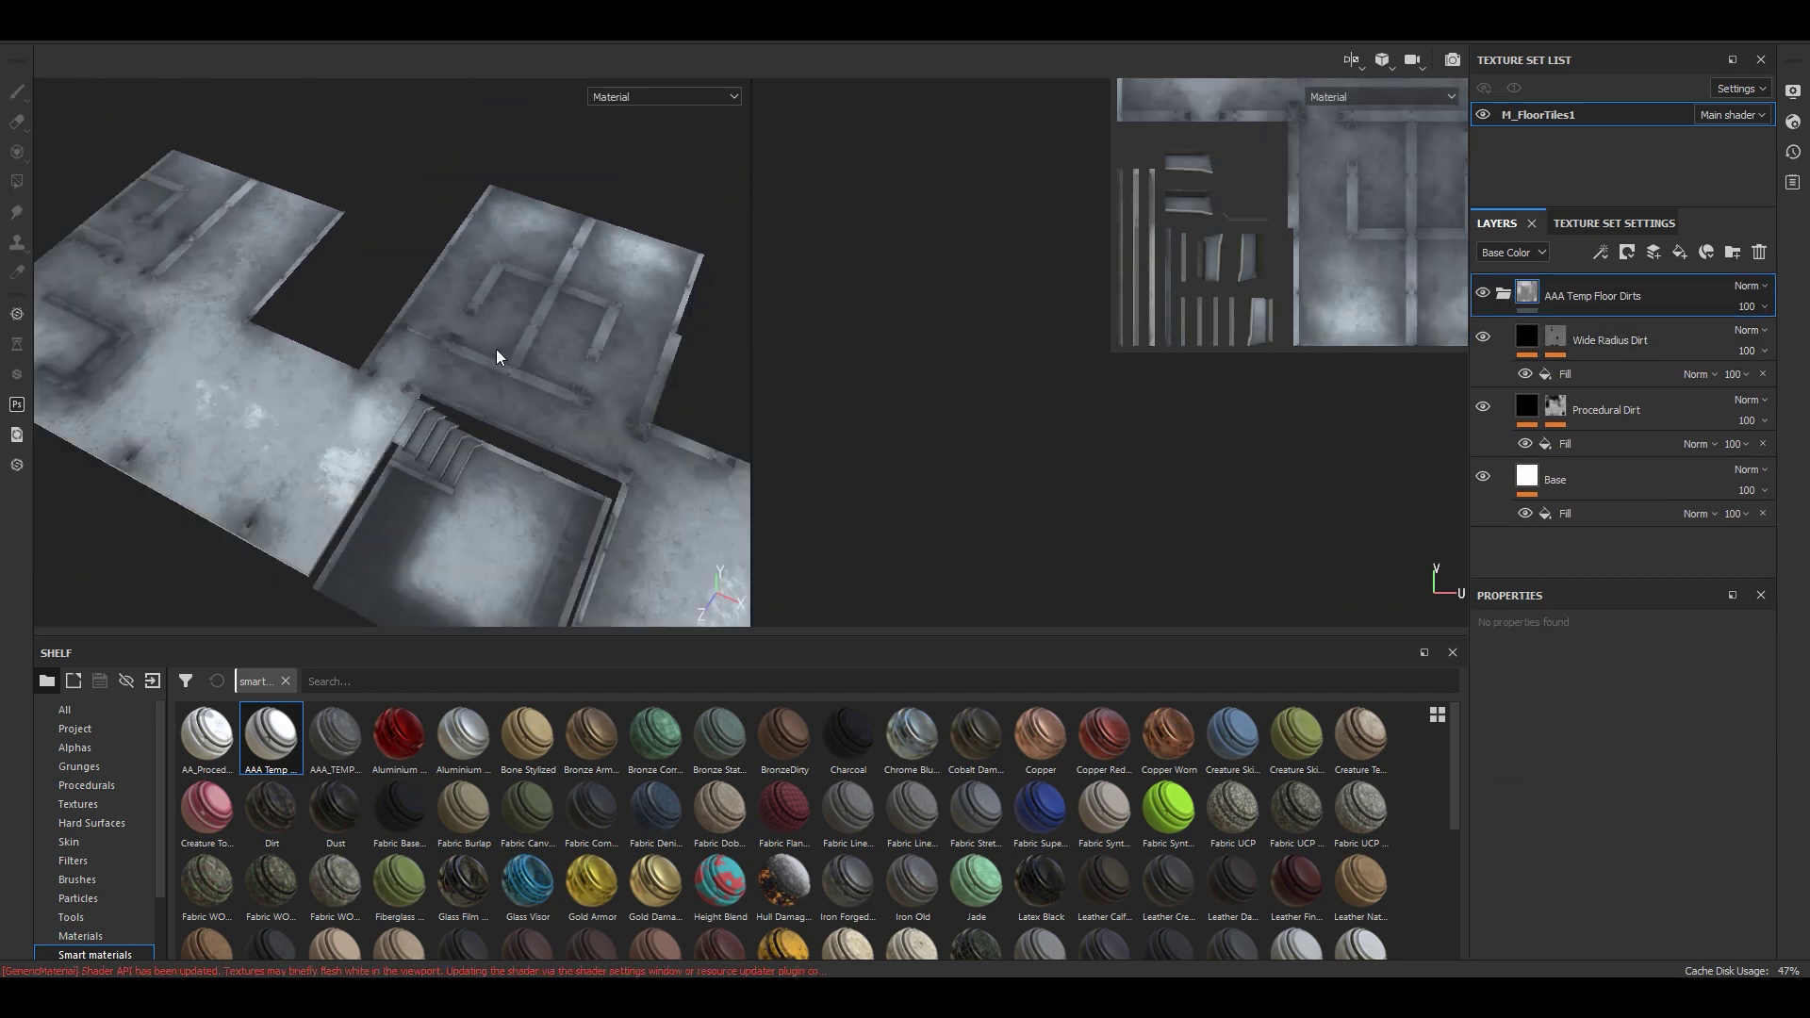
left_click_drag(483, 407, 379, 420, "alt")
left_click(1555, 340)
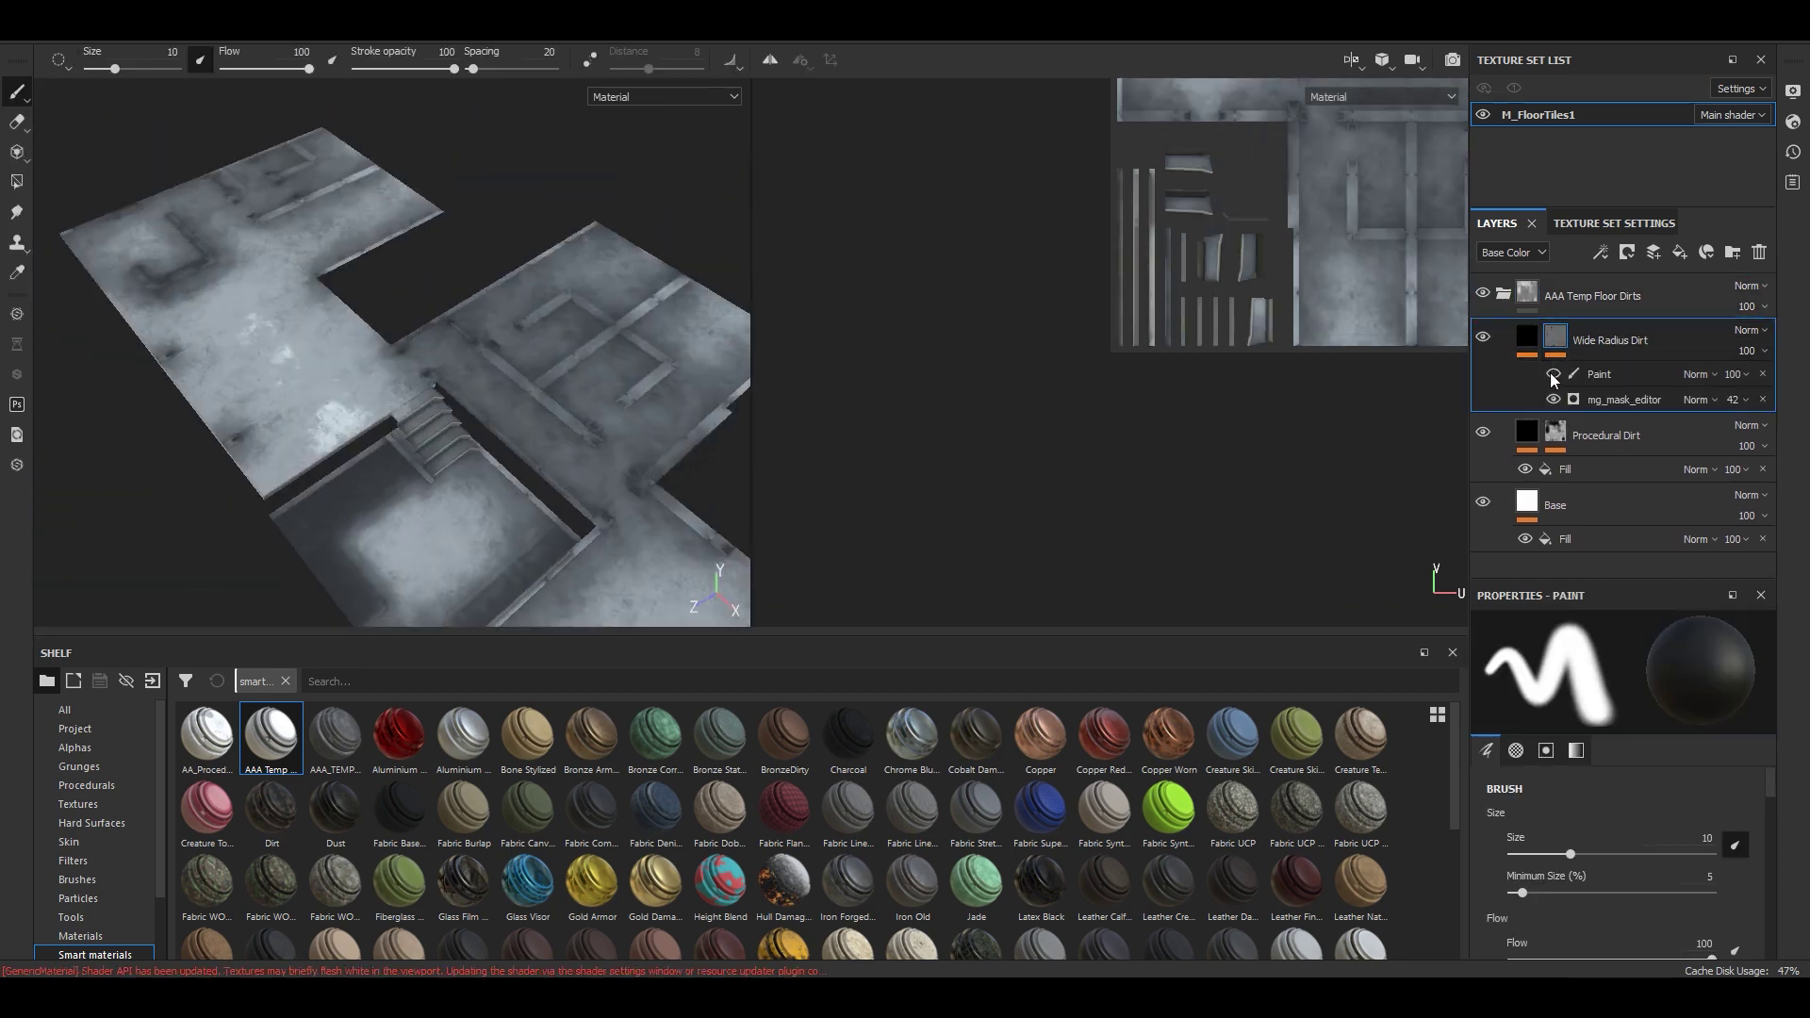
Rebake the M_FloorTiles1 mesh maps with the ambient occlusion maximum occluder distance set to 0.03
left_click(1614, 223)
left_click(1703, 426)
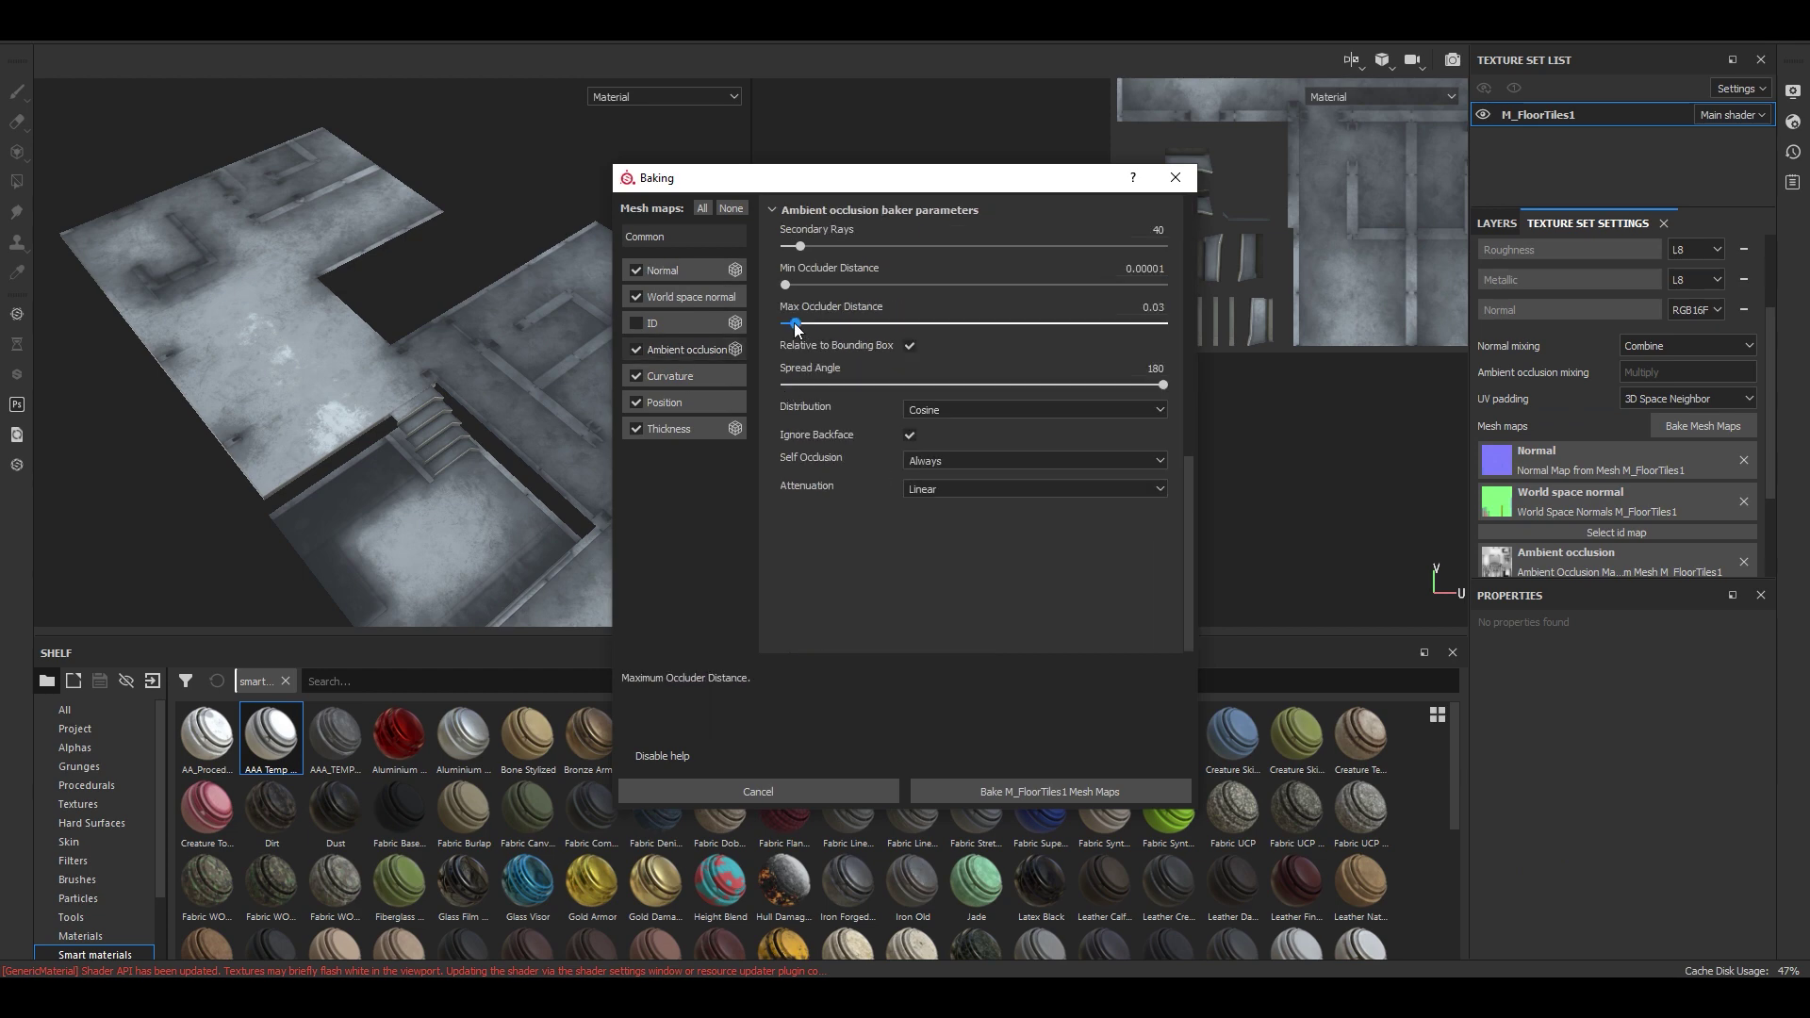
scroll(1009, 464, "up", 5)
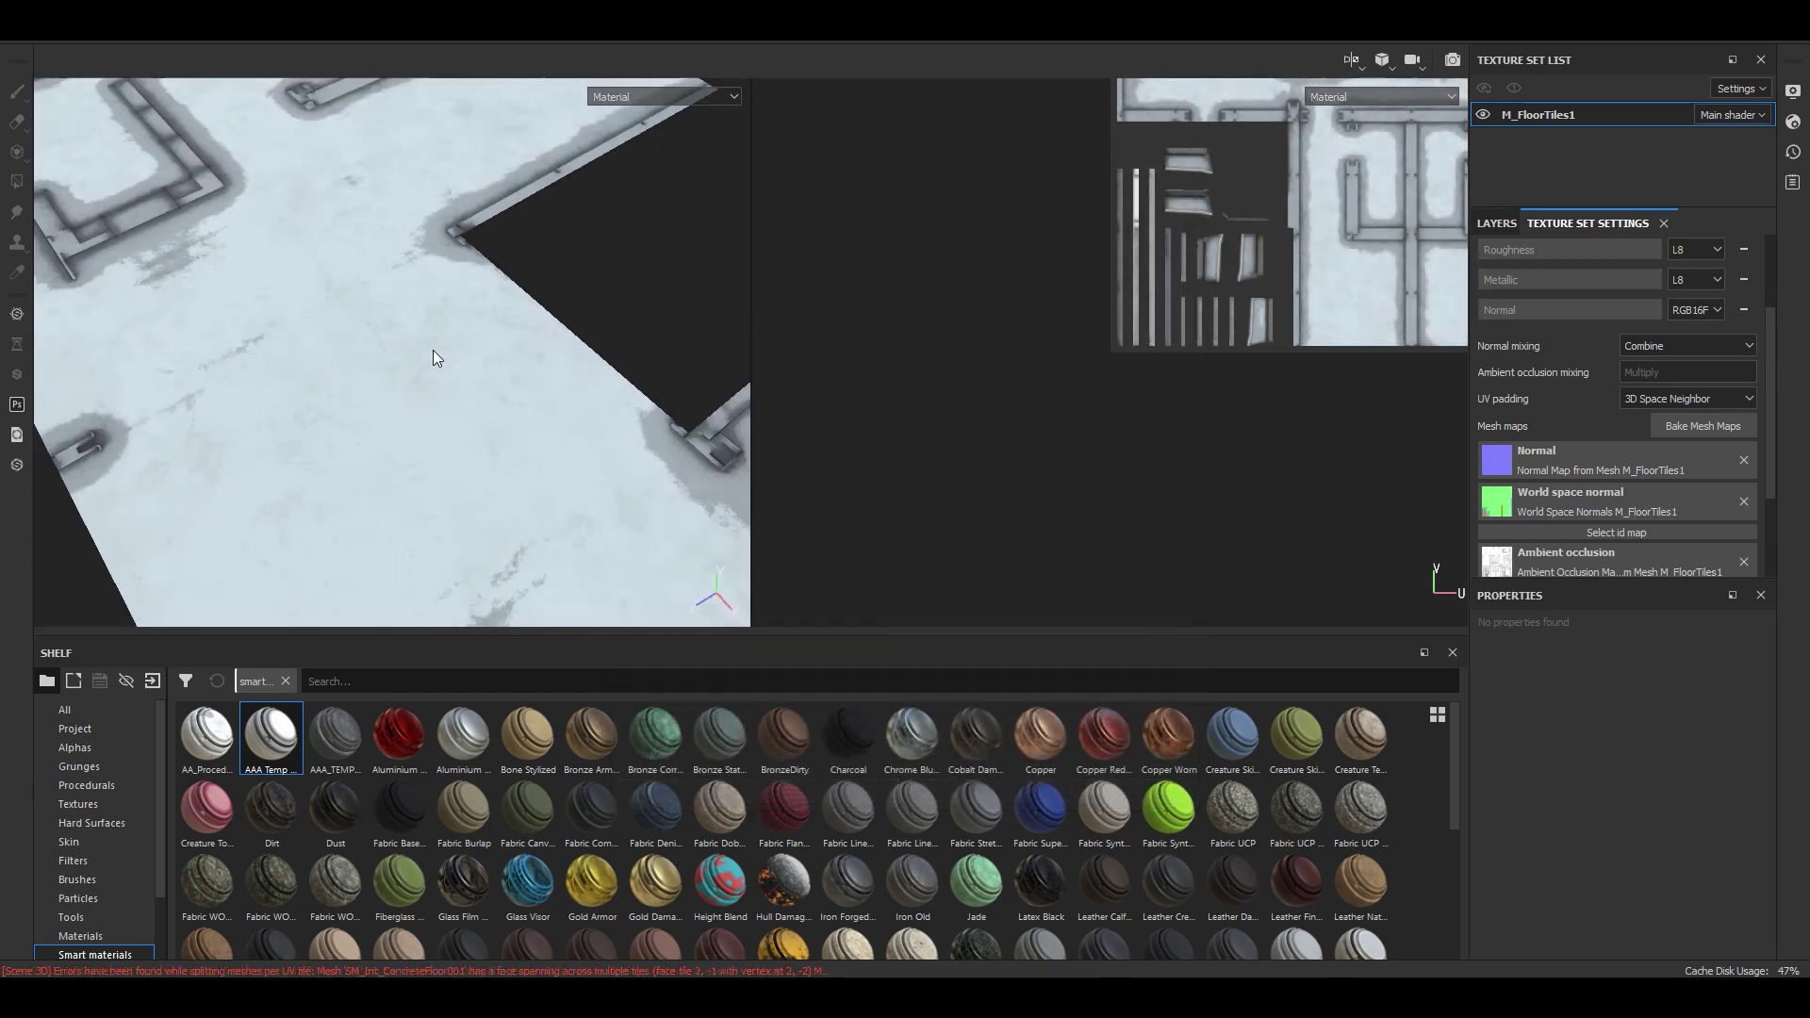
scroll(436, 355, "down", 3)
left_click_drag(435, 356, 550, 348, "alt")
scroll(359, 323, "up", 5)
scroll(359, 323, "down", 5)
middle_click_drag(141, 207, 267, 324, "alt")
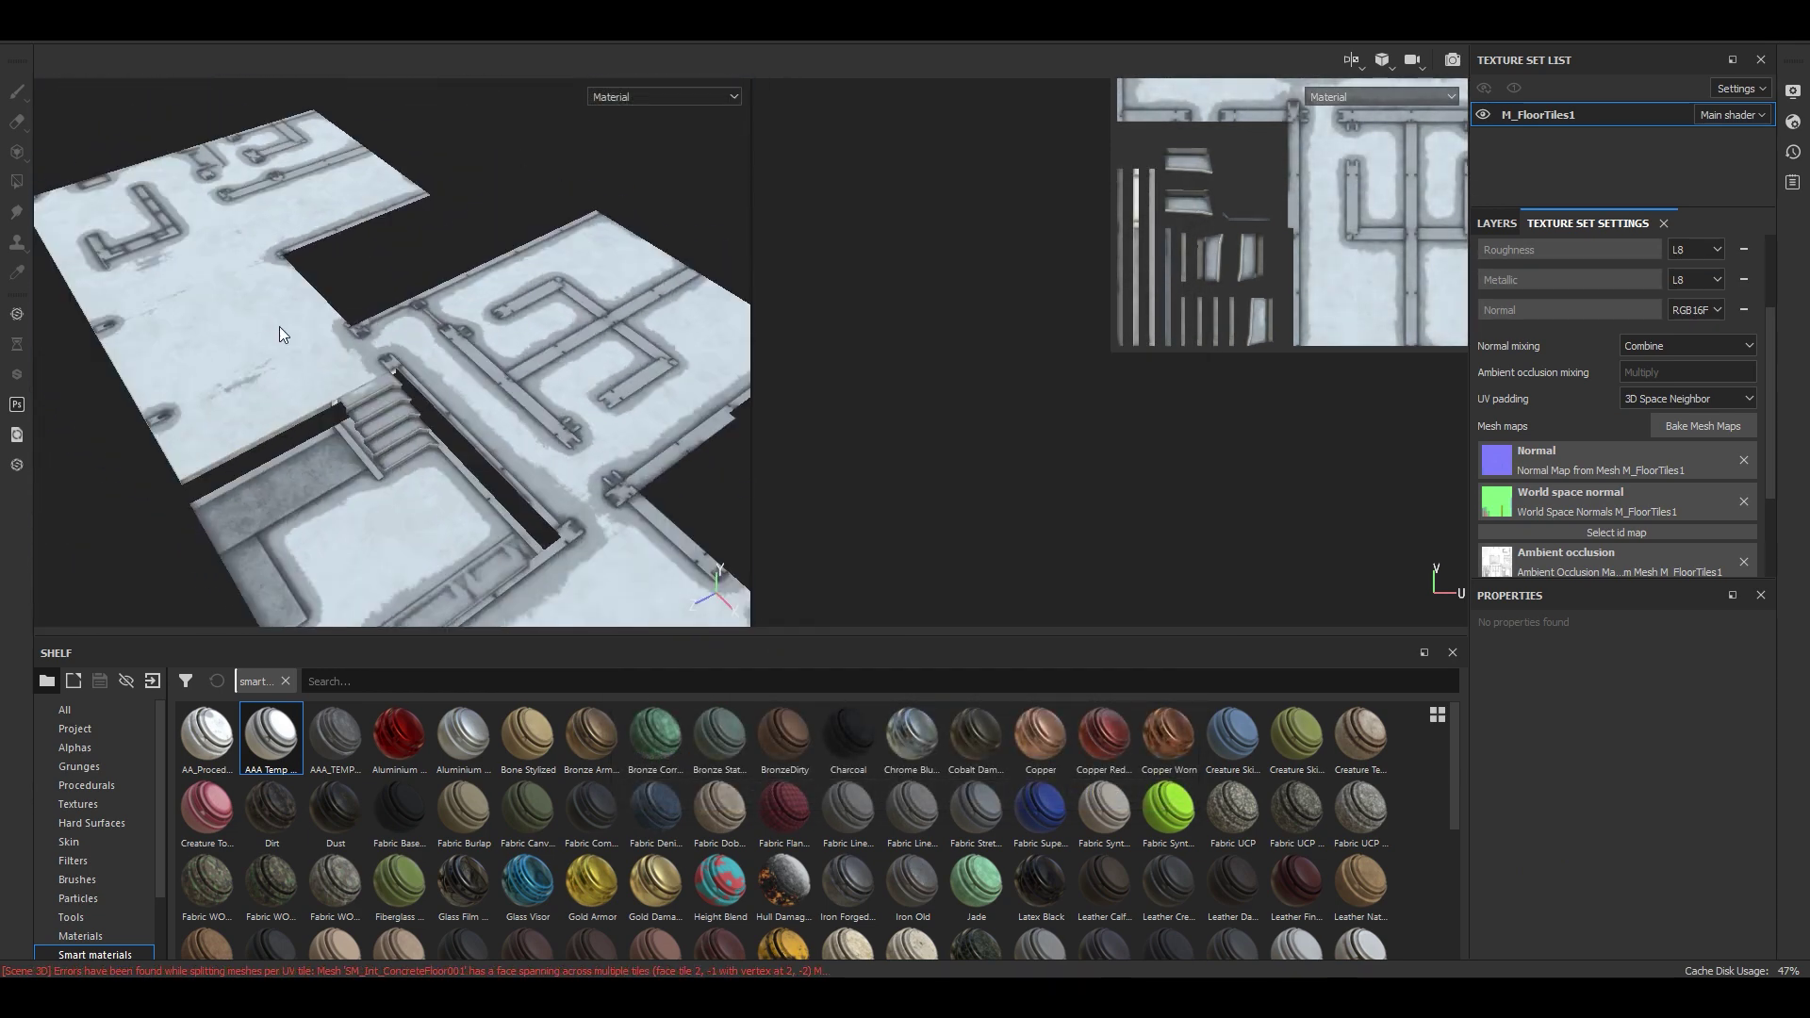
mouse_move(271, 323)
left_mouse_down("alt")
mouse_move(327, 360)
mouse_move(283, 339)
left_mouse_up("alt")
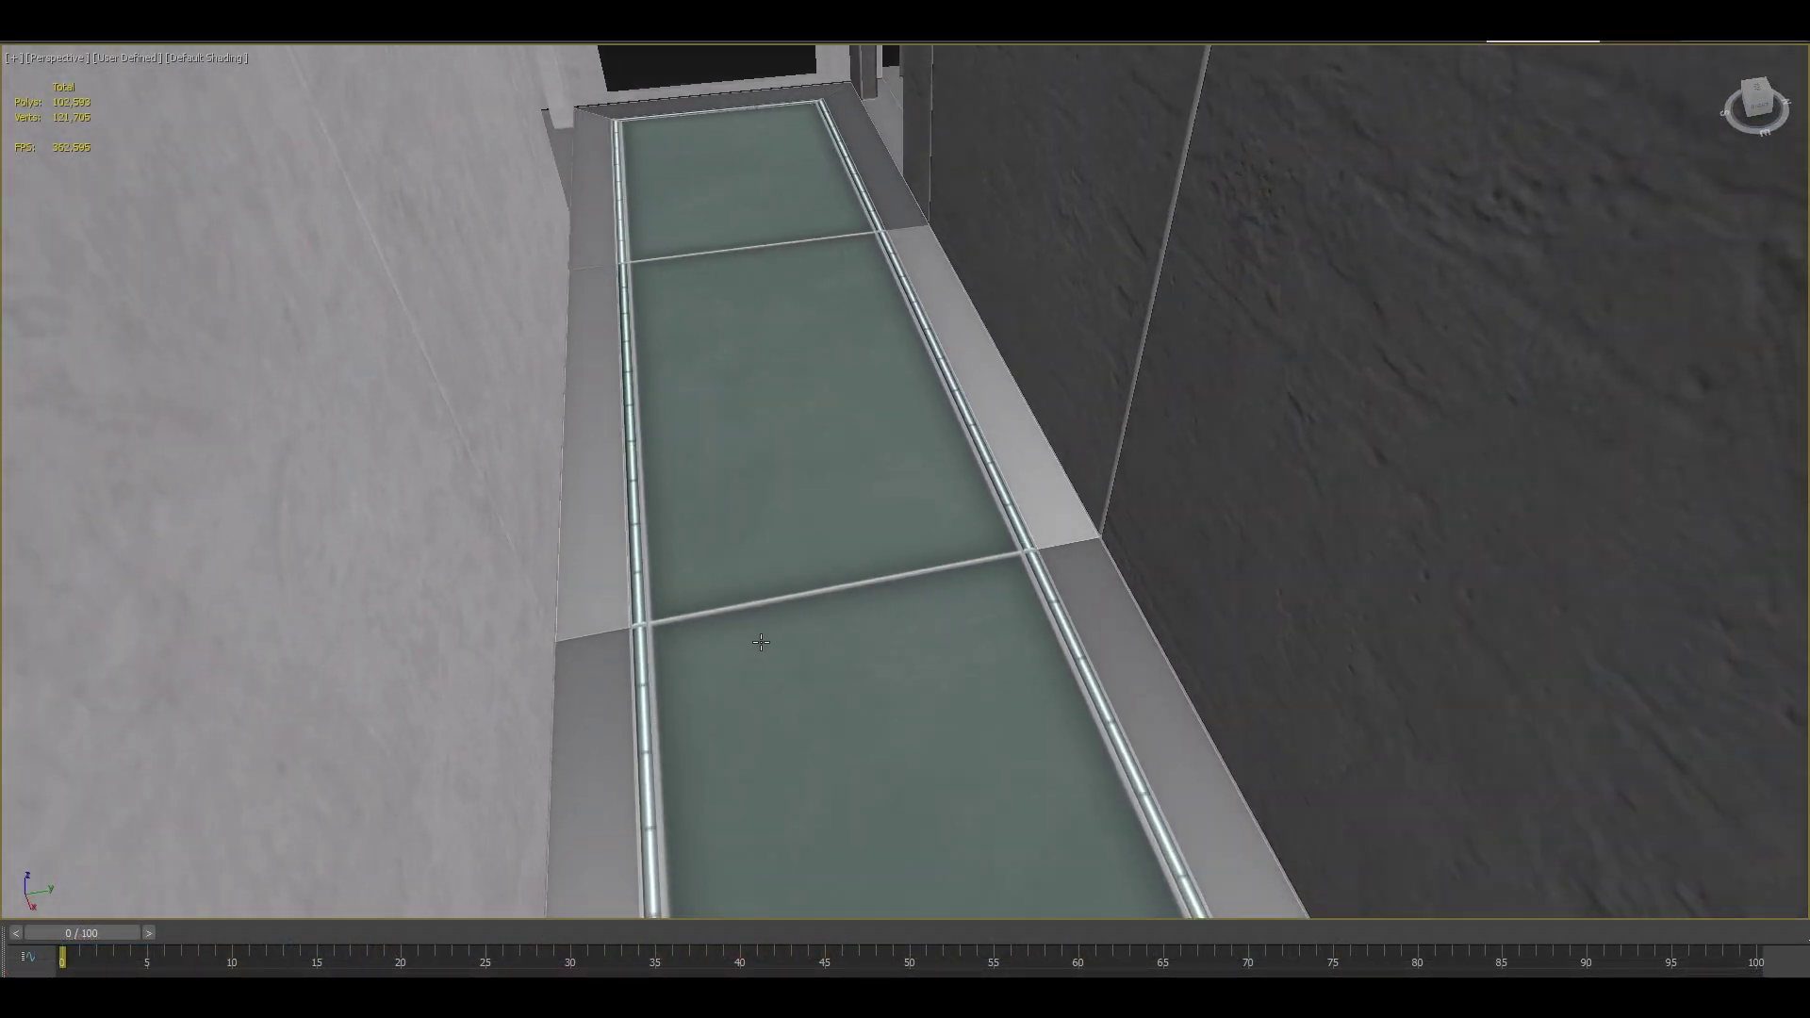
Switch to 3ds Max and inspect the corridor's glass floor panels and their light strips
middle_click_drag(761, 642, 811, 549, "alt")
scroll(988, 638, "down", 7)
scroll(746, 629, "up", 8)
scroll(691, 520, "down", 8)
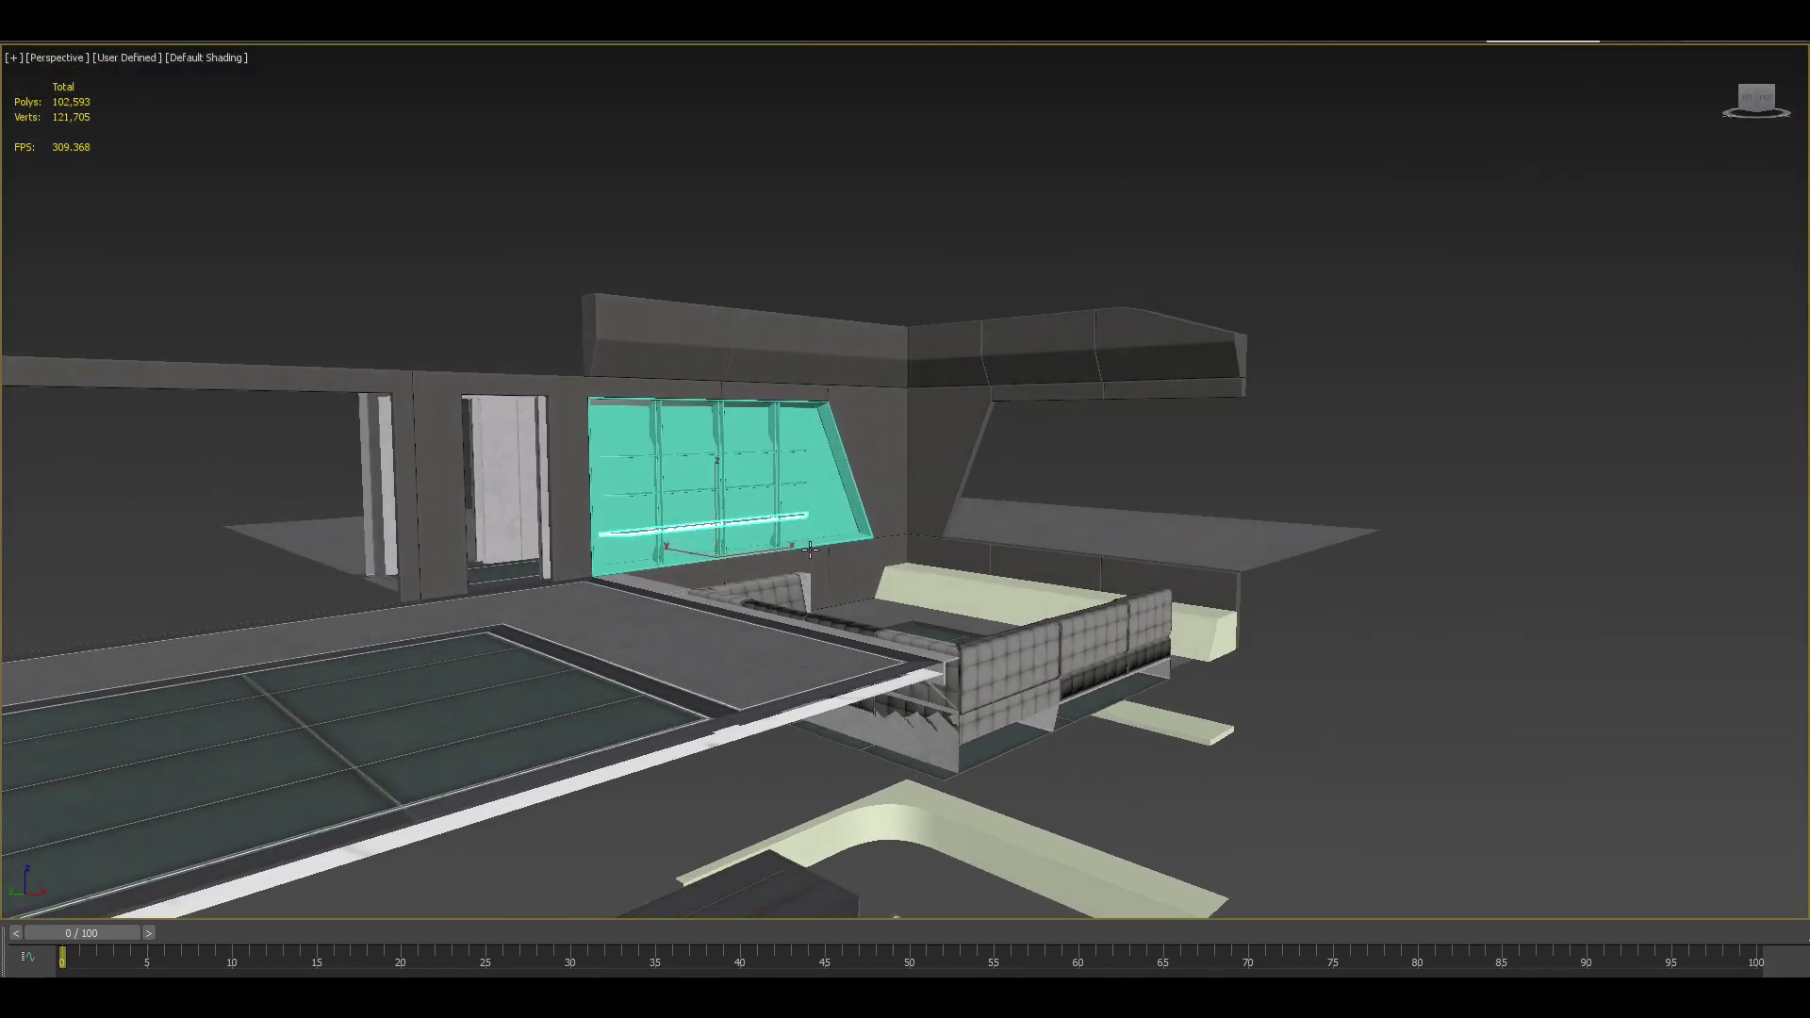
Open the scene Int_StealthHouse_50 without saving the changes to the current scene
left_click(908, 247)
key("ctrl+o")
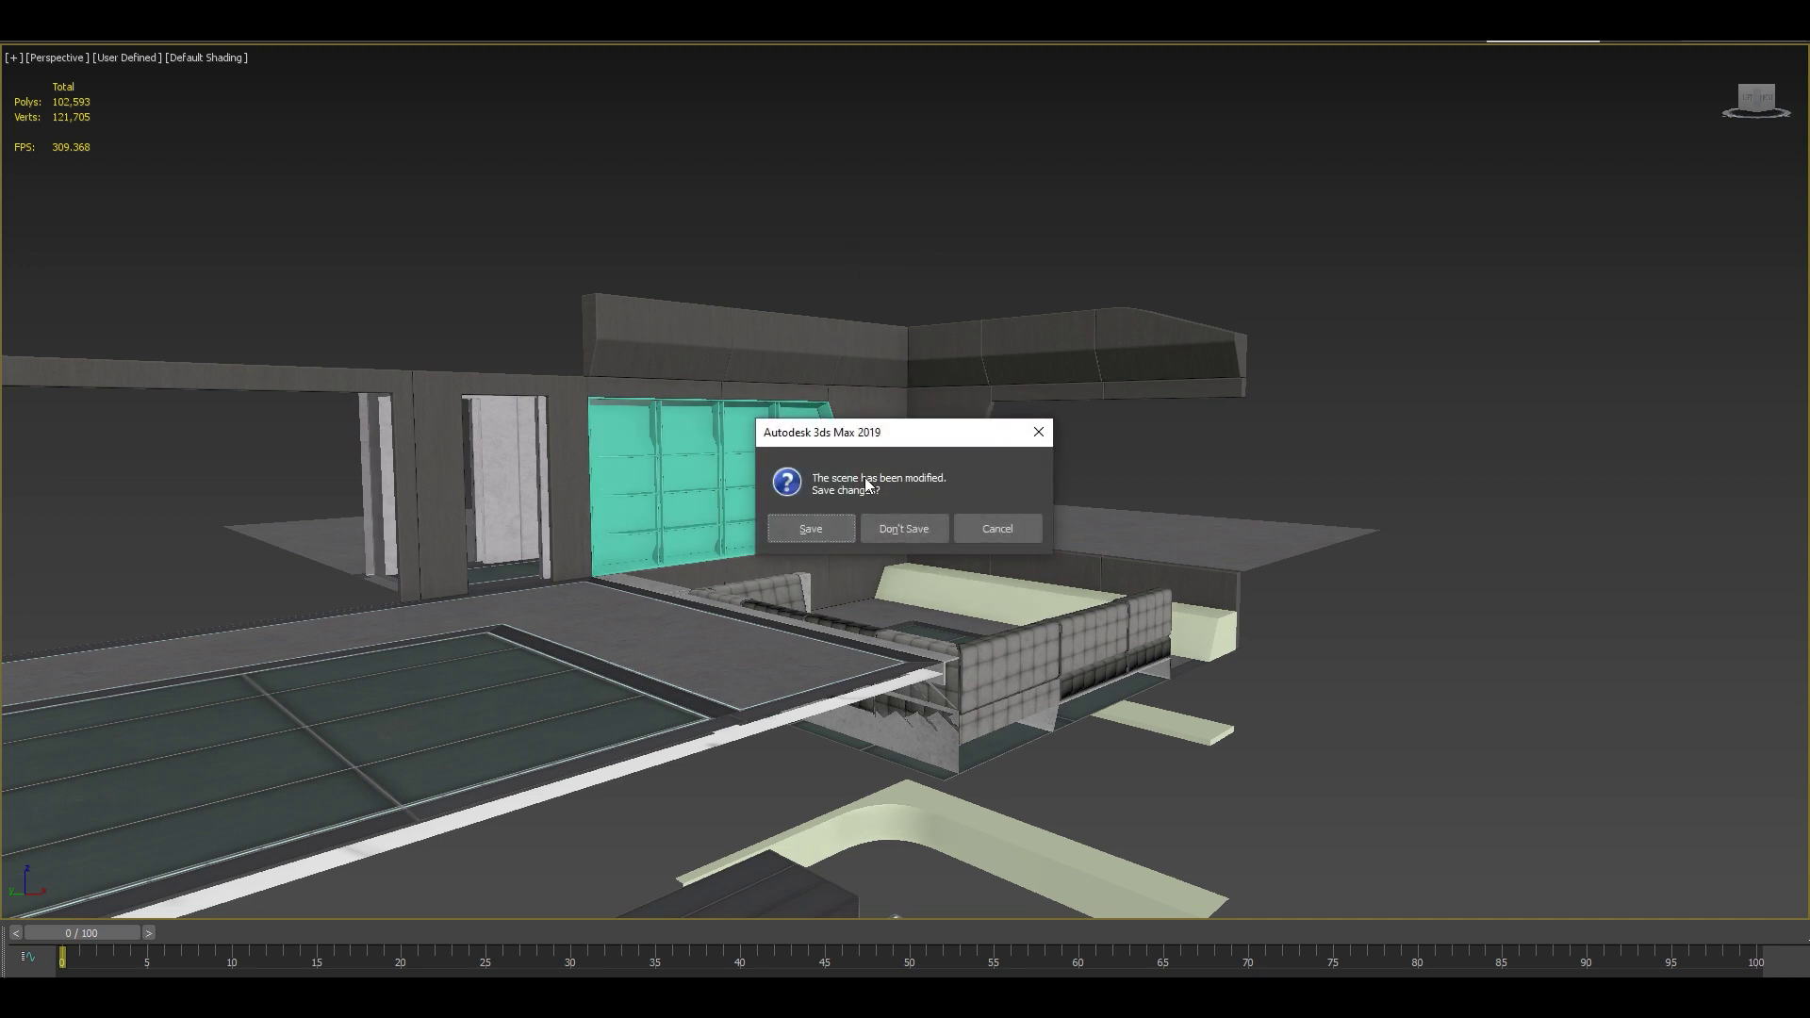
left_click(919, 526)
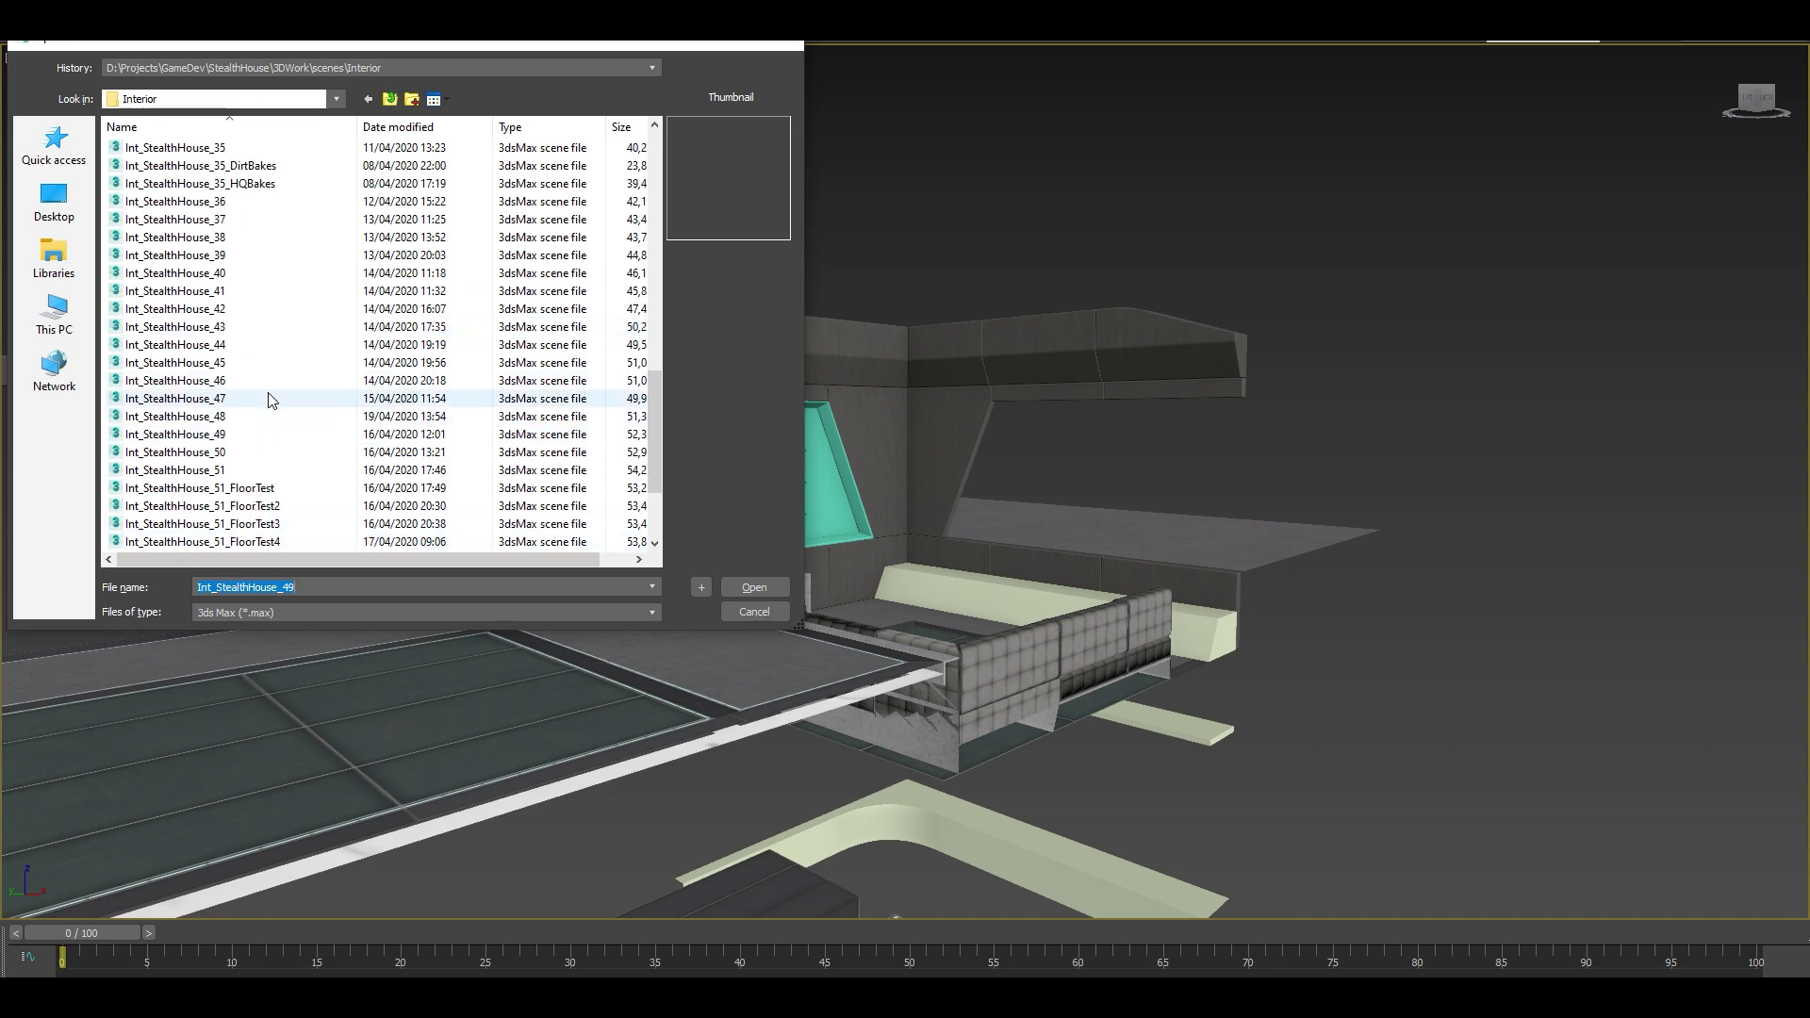
double_click(268, 451)
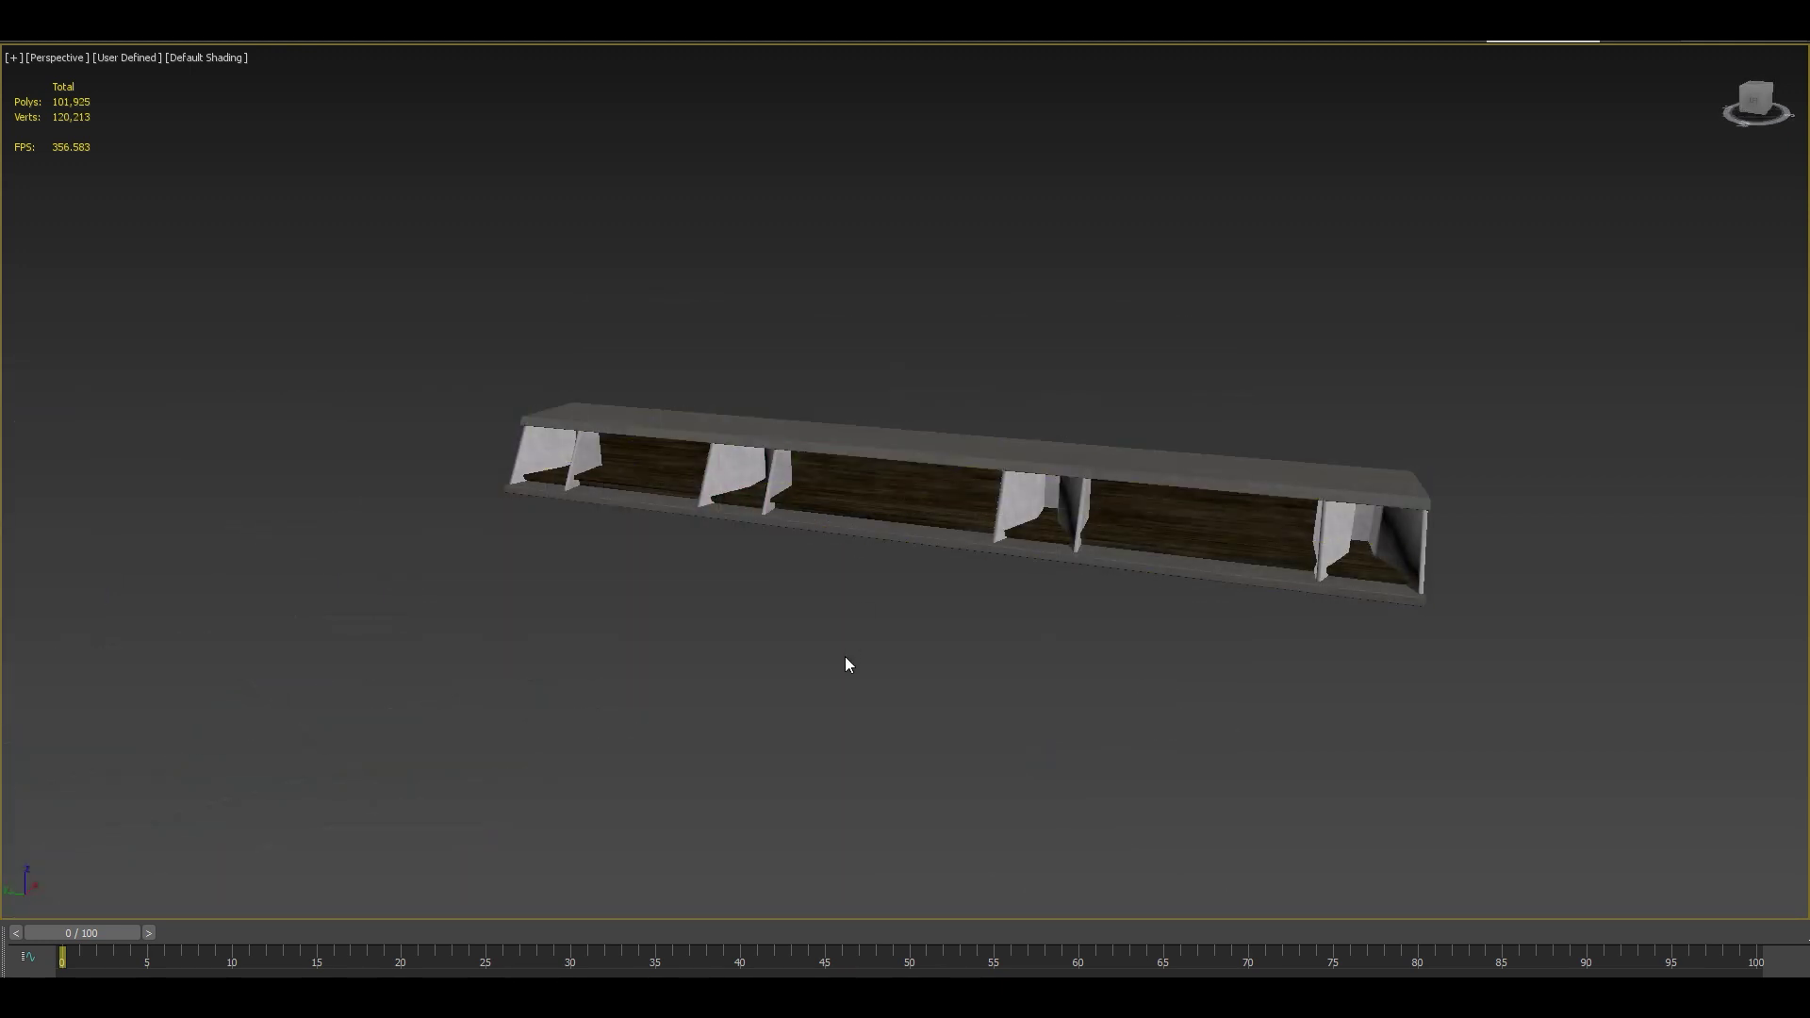
Bring back the hidden room geometry around the isolated low shelf unit
right_click(845, 664)
left_click(840, 511)
middle_click_drag(840, 513, 738, 663, "alt")
left_click(802, 534)
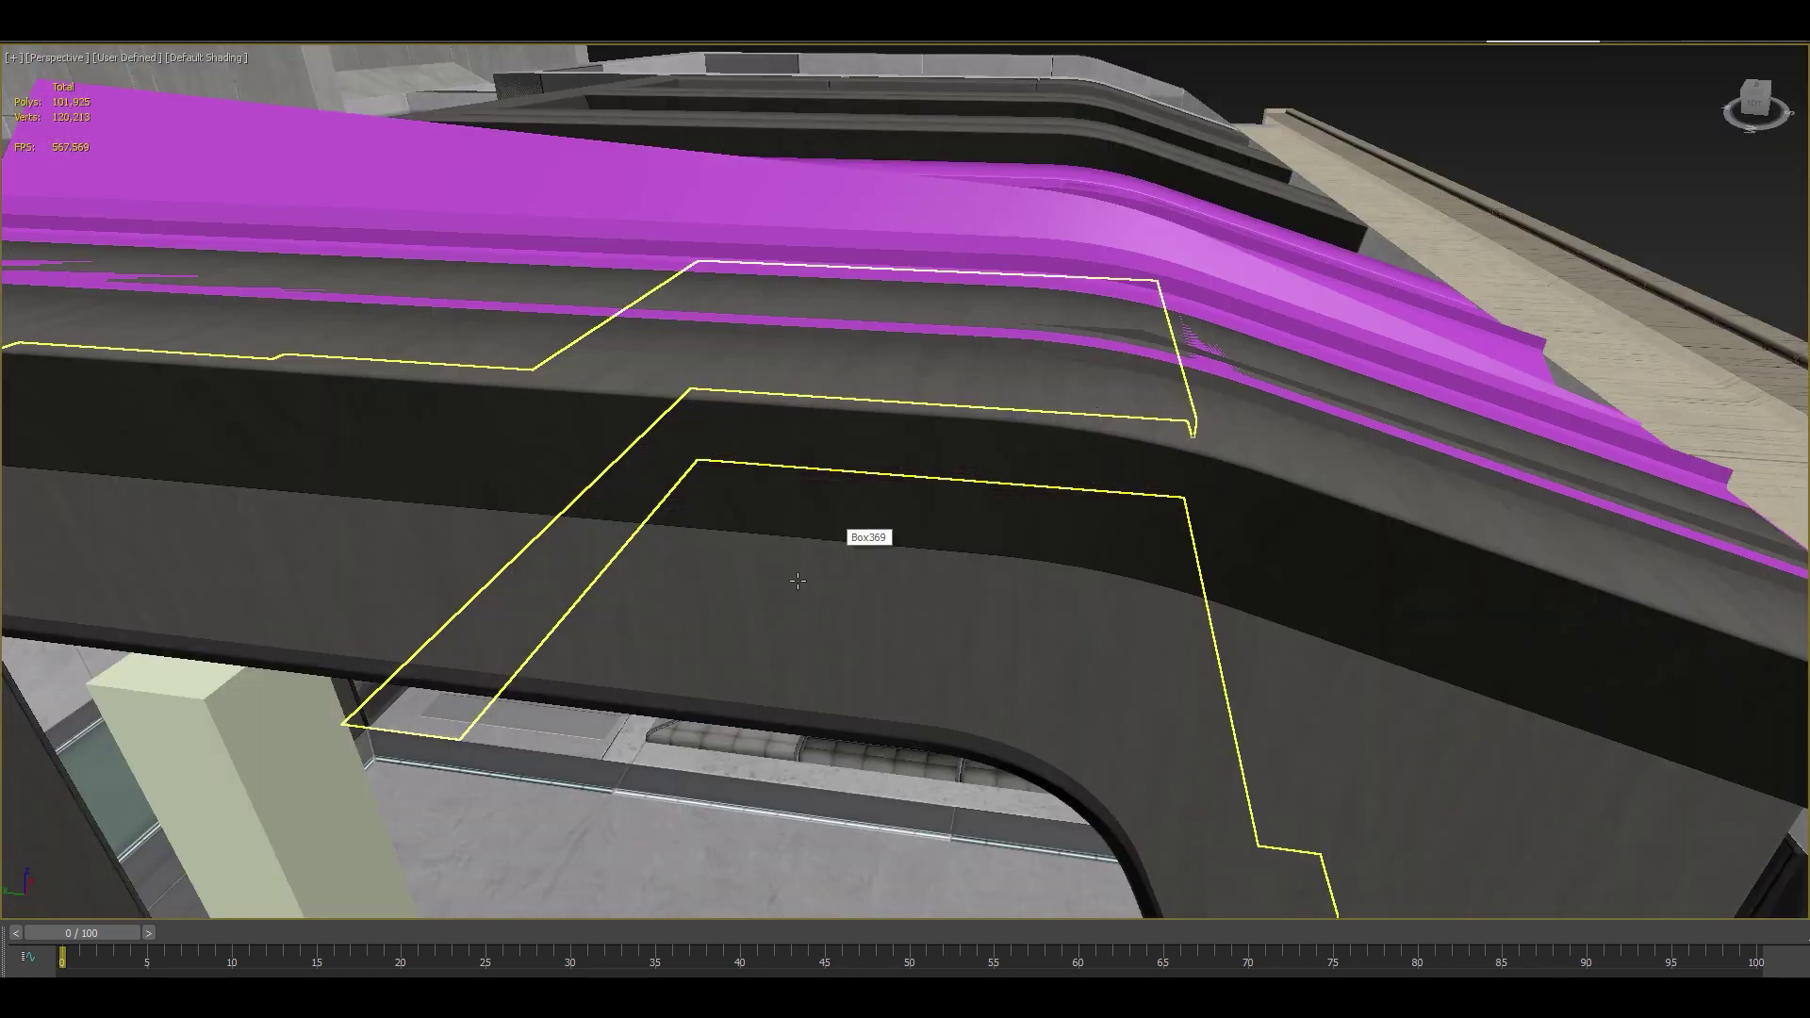
middle_click_drag(798, 581, 721, 585, "alt")
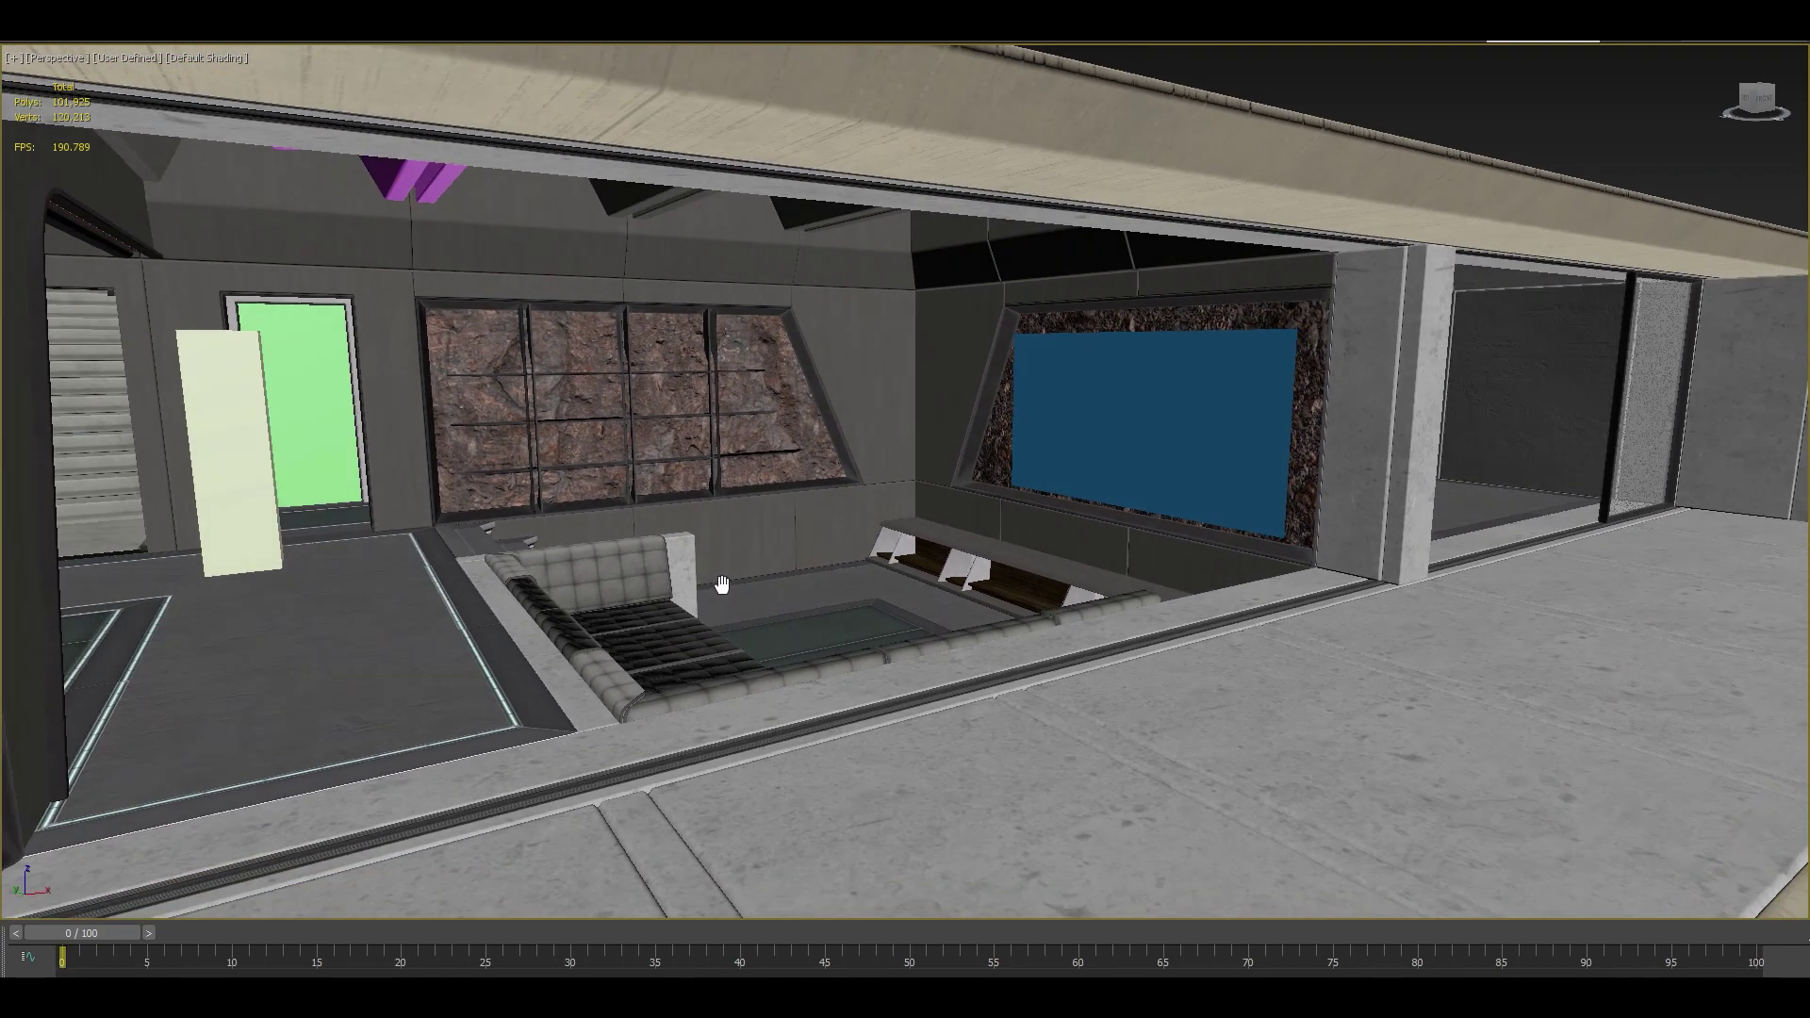
Examine the shelving frame over the rock wall and select the frame around the adjacent wall opening
left_click(676, 420)
scroll(651, 452, "up", 6)
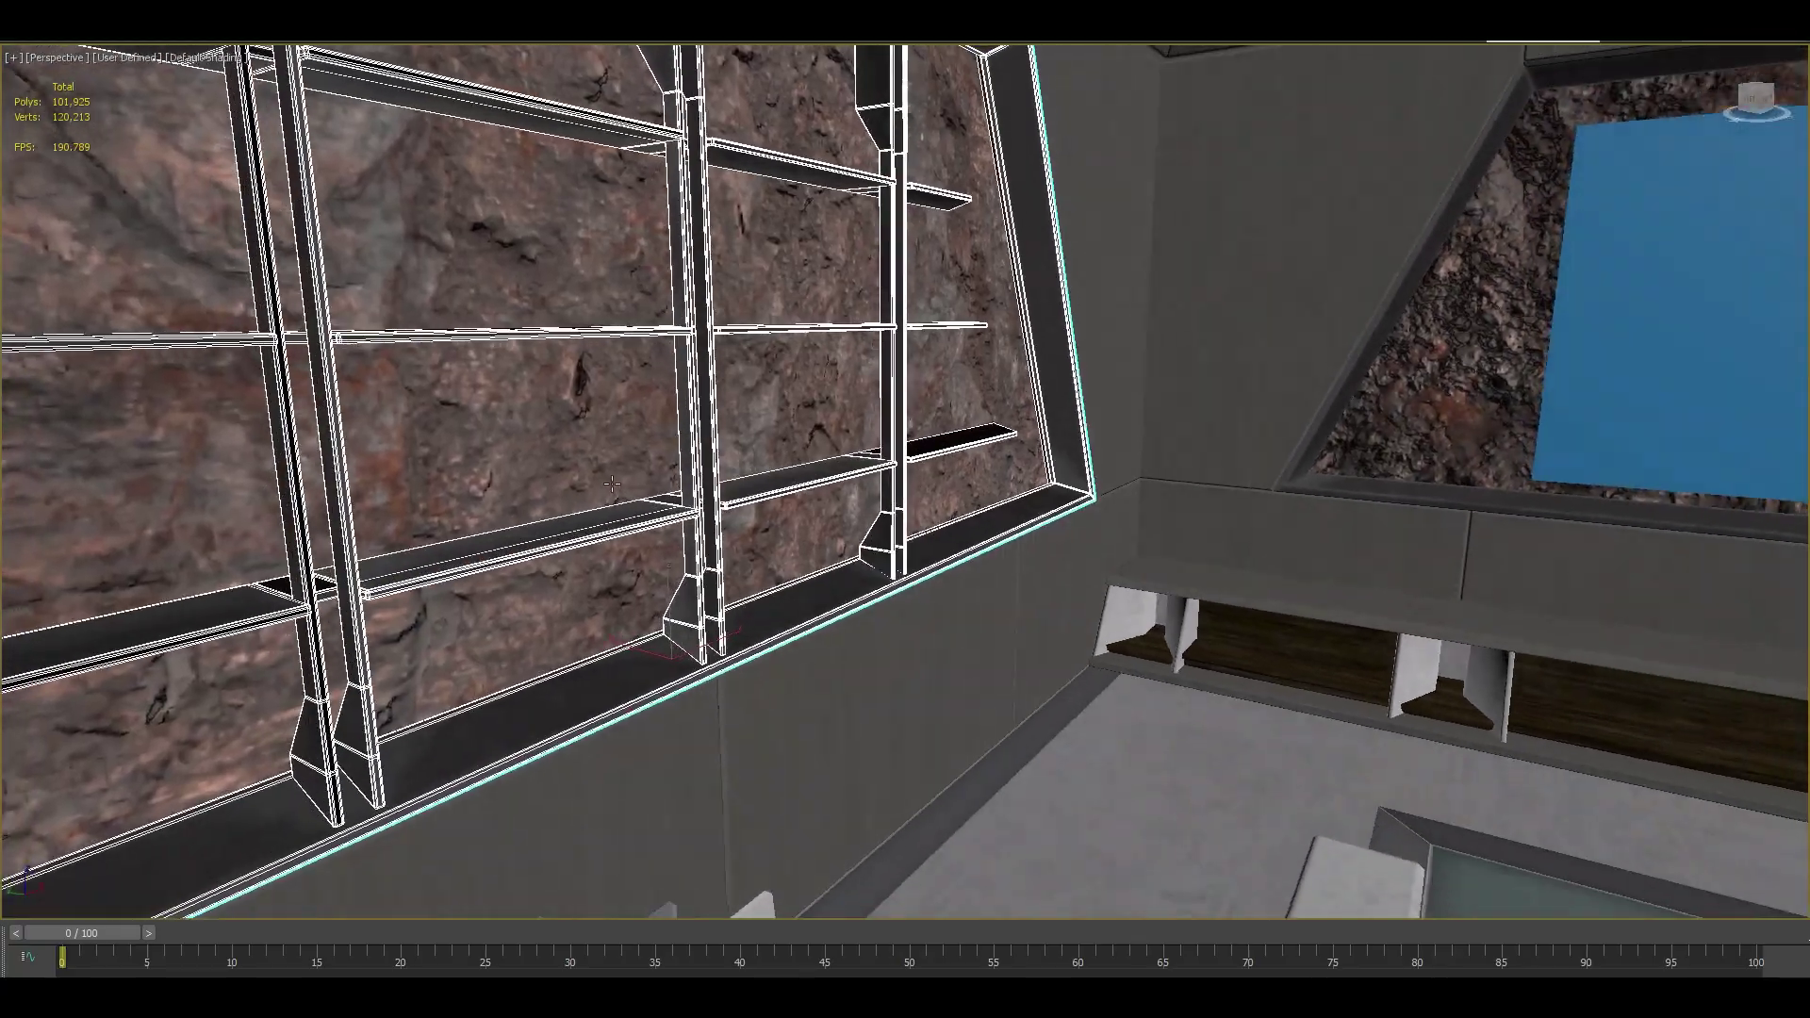
middle_click_drag(612, 484, 344, 467, "alt")
left_click(1339, 389)
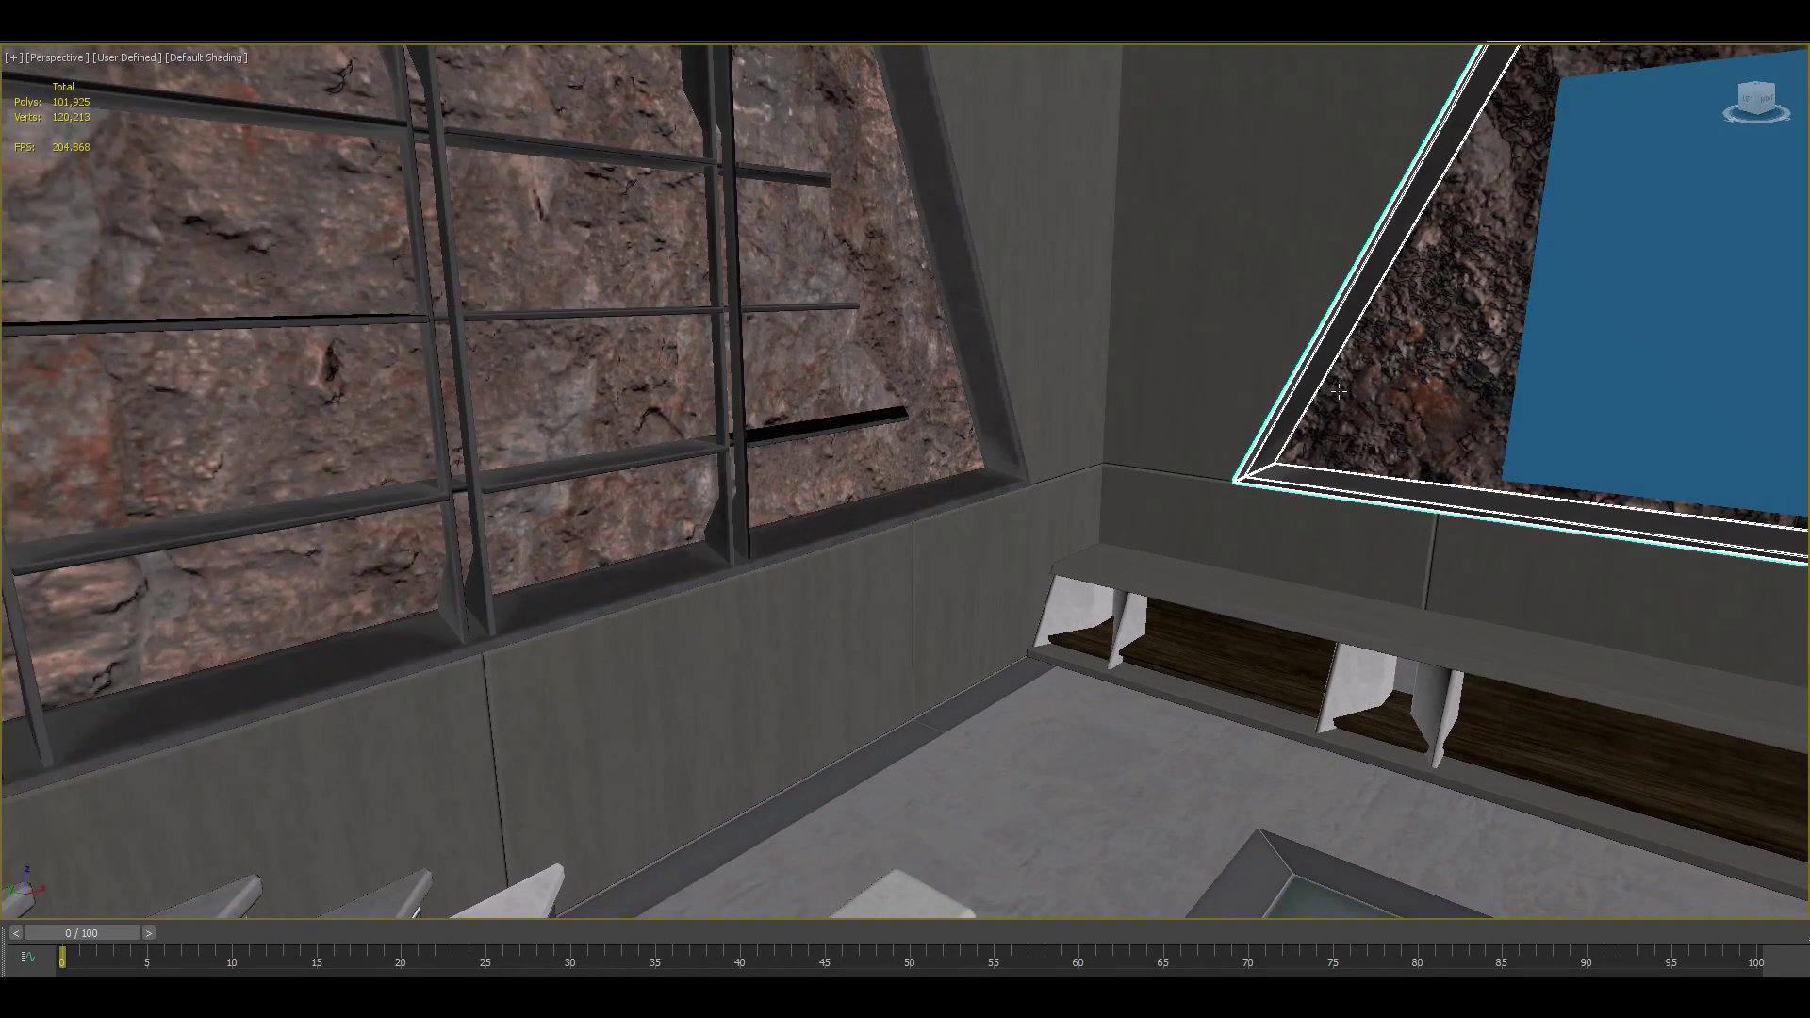
Delete the blue screen panel in front of the rock wall above the low shelf unit
scroll(528, 462, "down", 5)
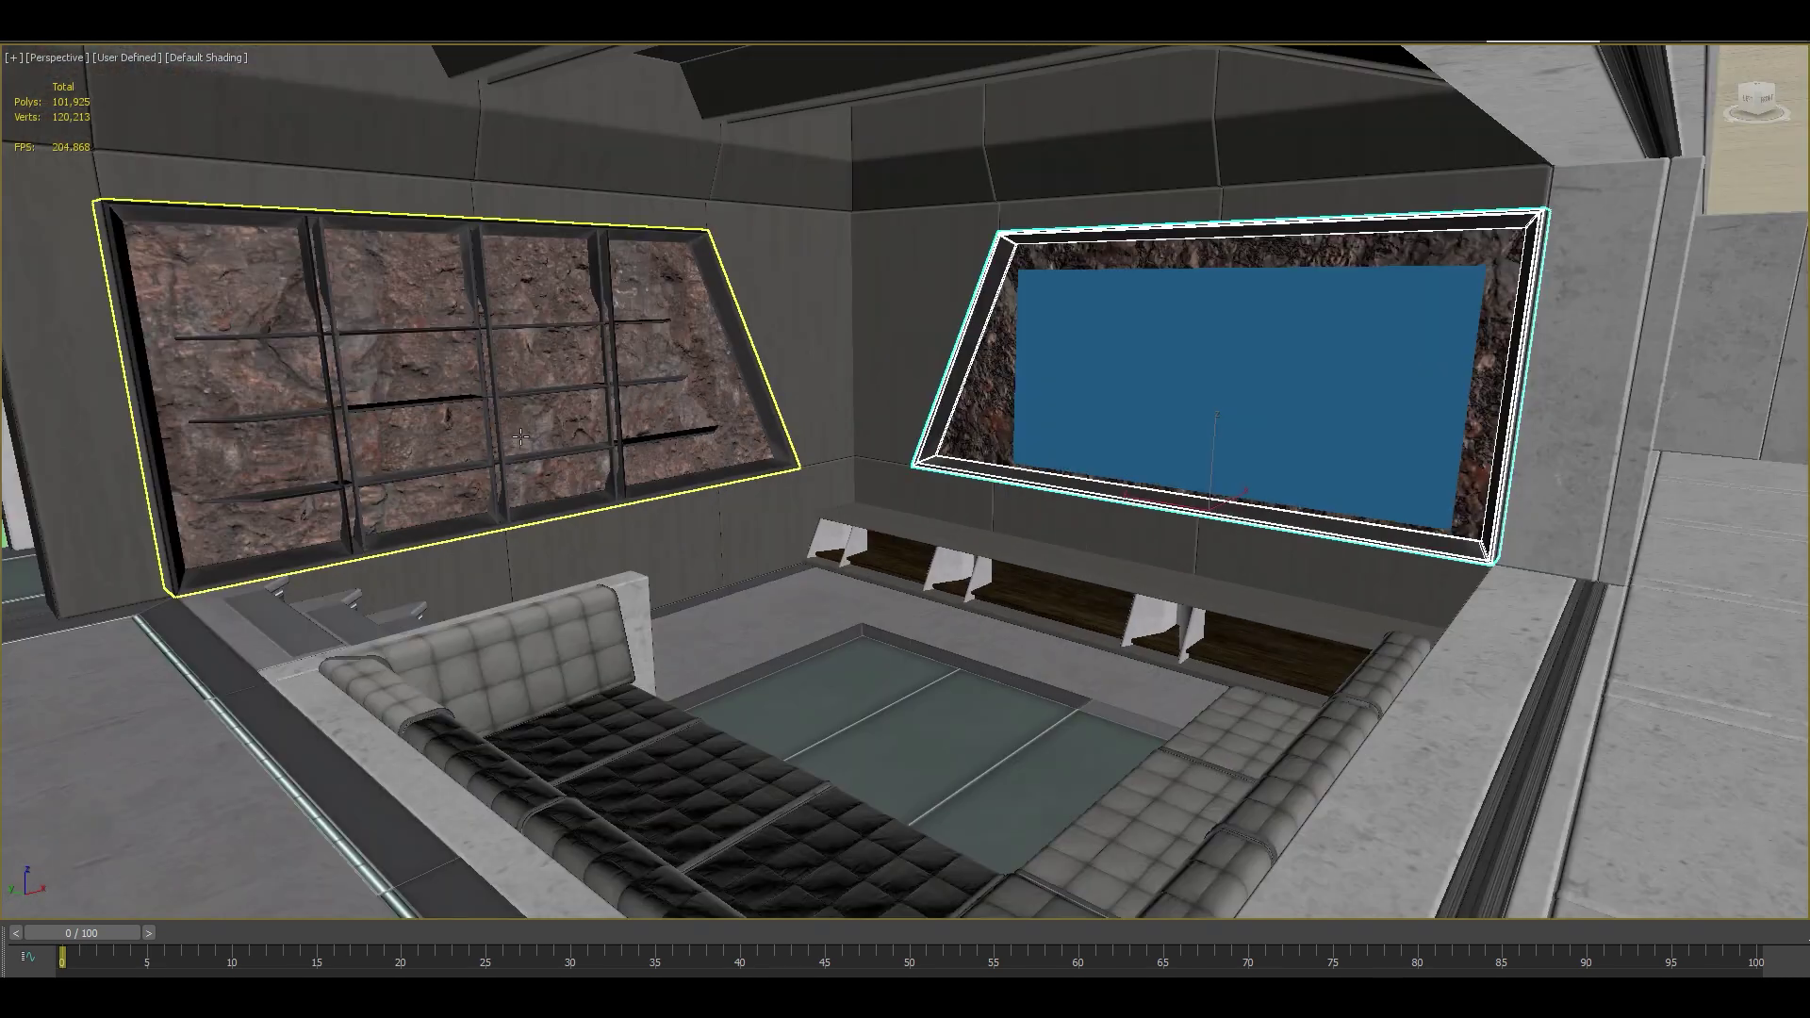
middle_click_drag(792, 510, 989, 429, "alt")
left_click(1129, 363)
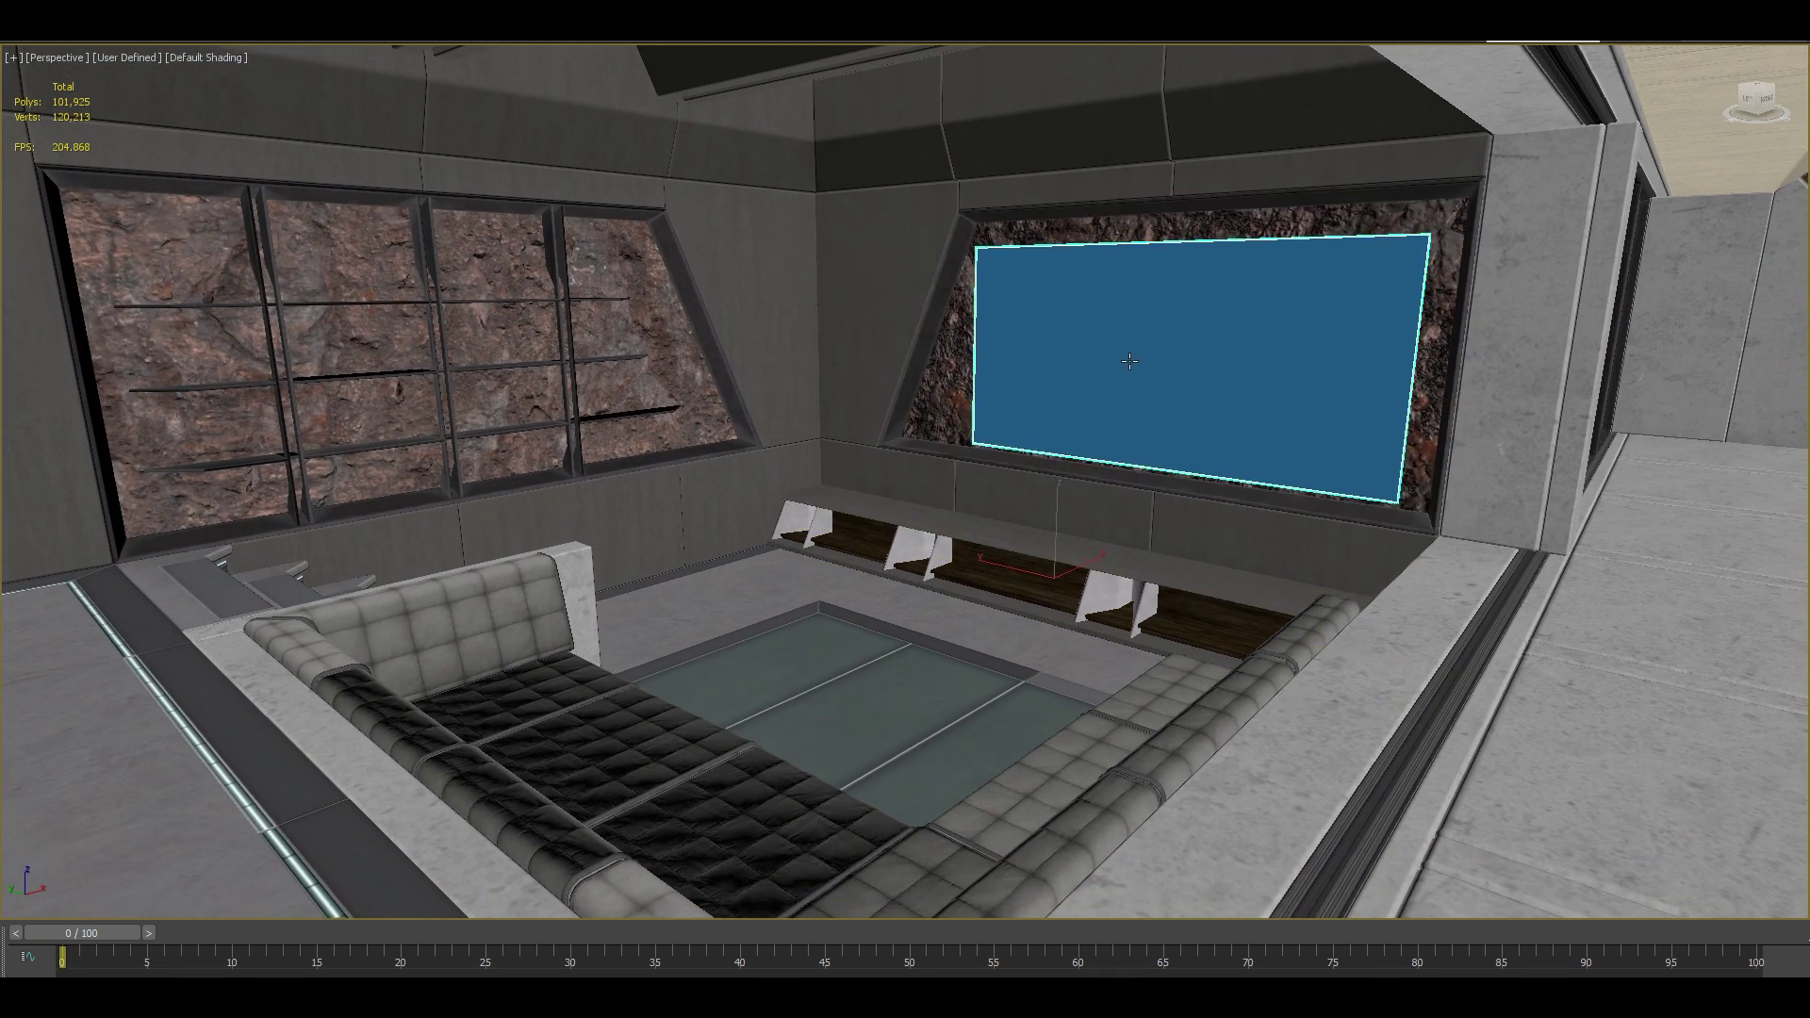
key("Delete")
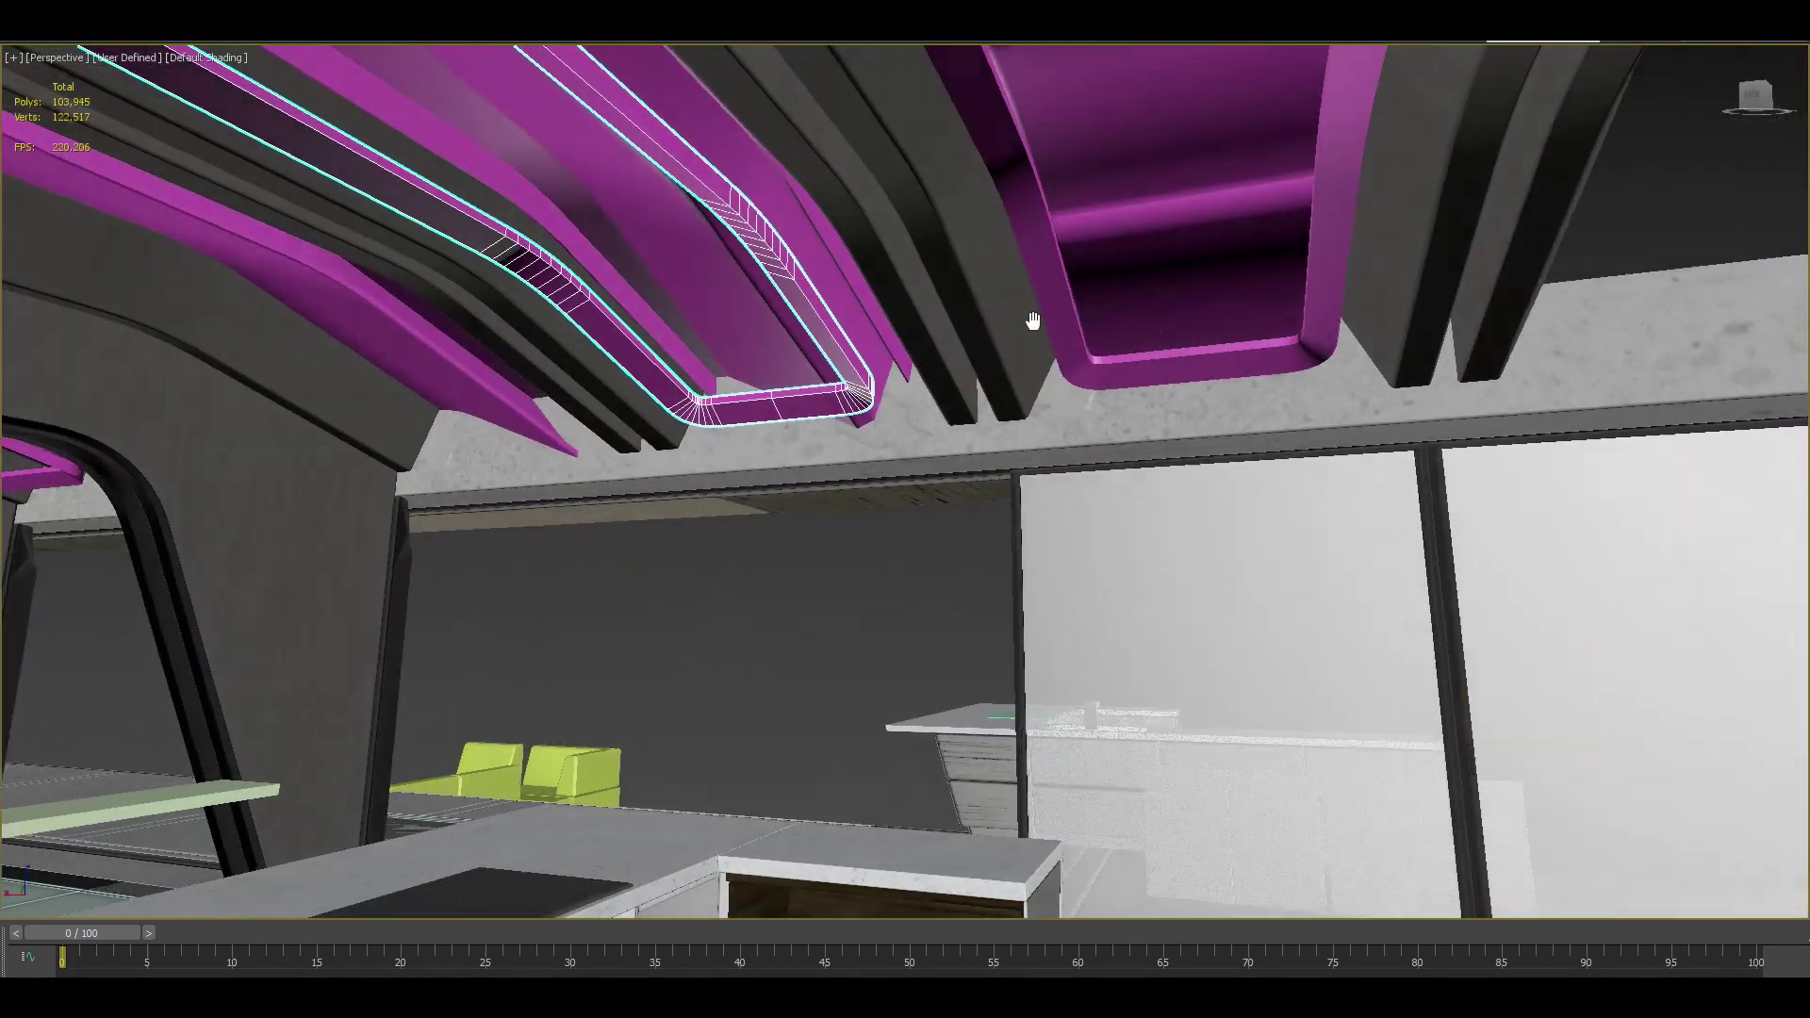
Open the scene Int_StealthHouse_55 without saving the changes to the current scene
middle_click_drag(1034, 322, 968, 334, "alt")
left_click(1075, 321)
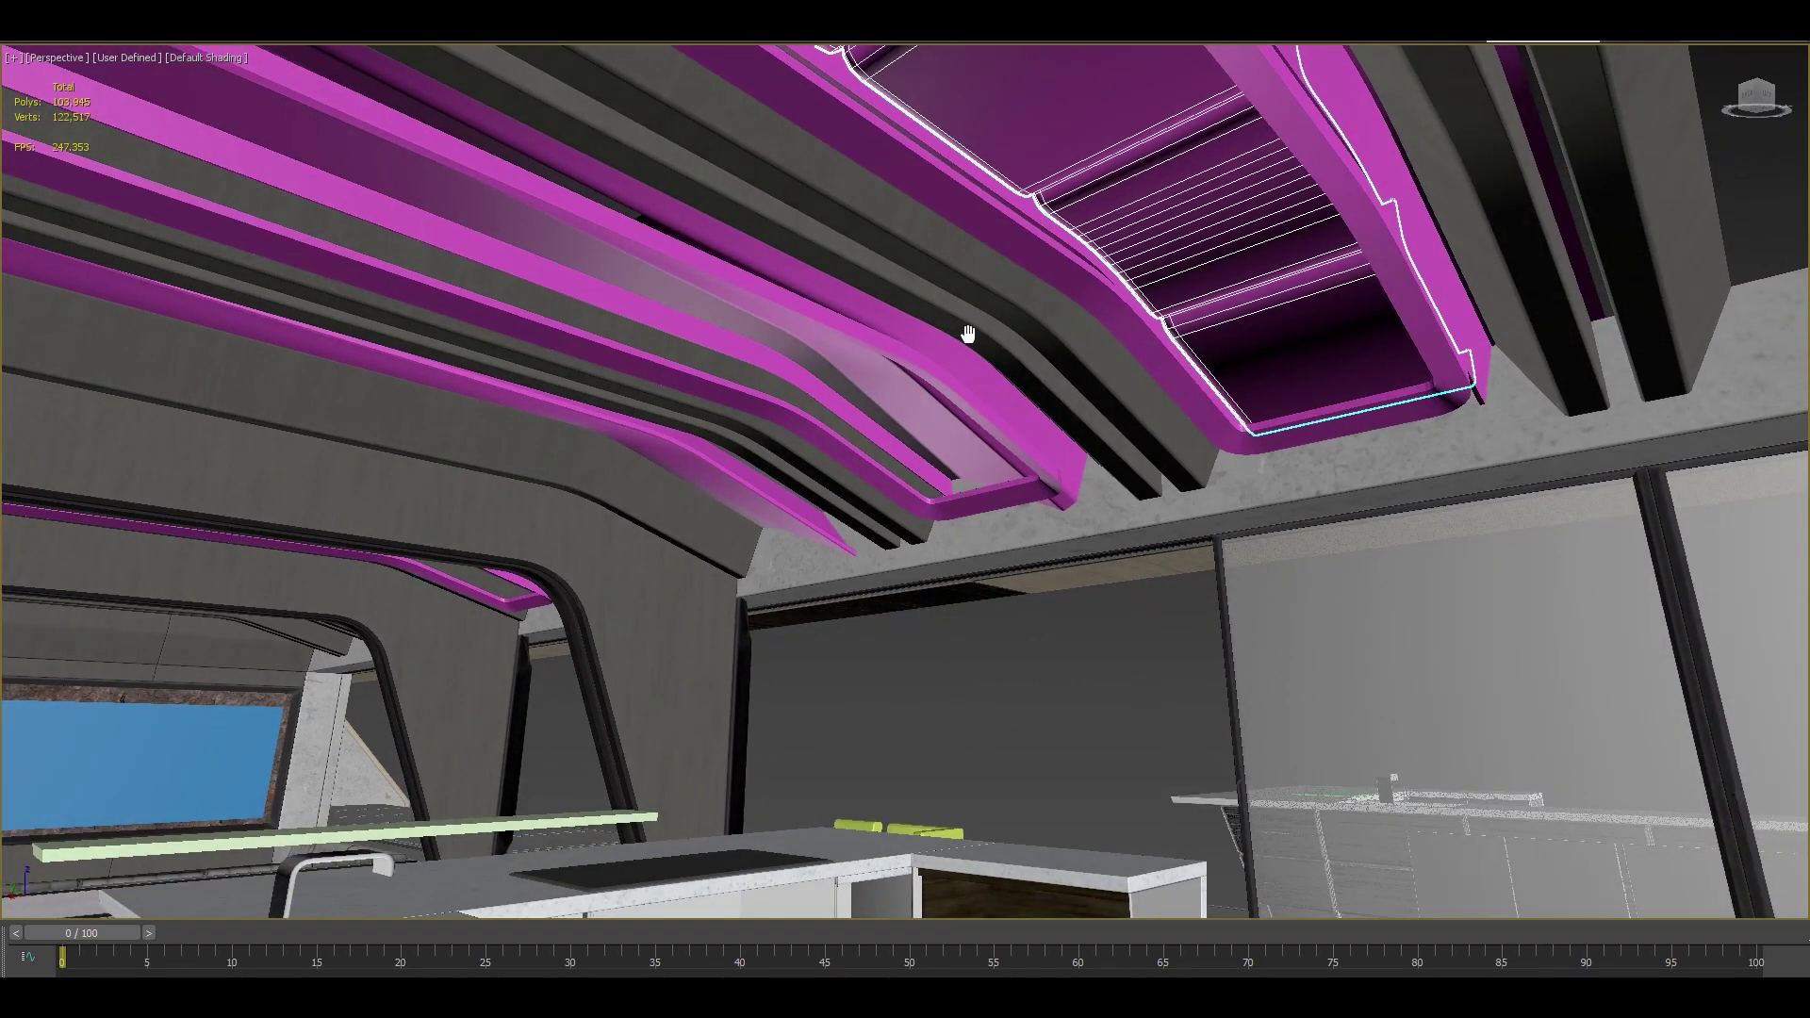
left_click(1067, 703)
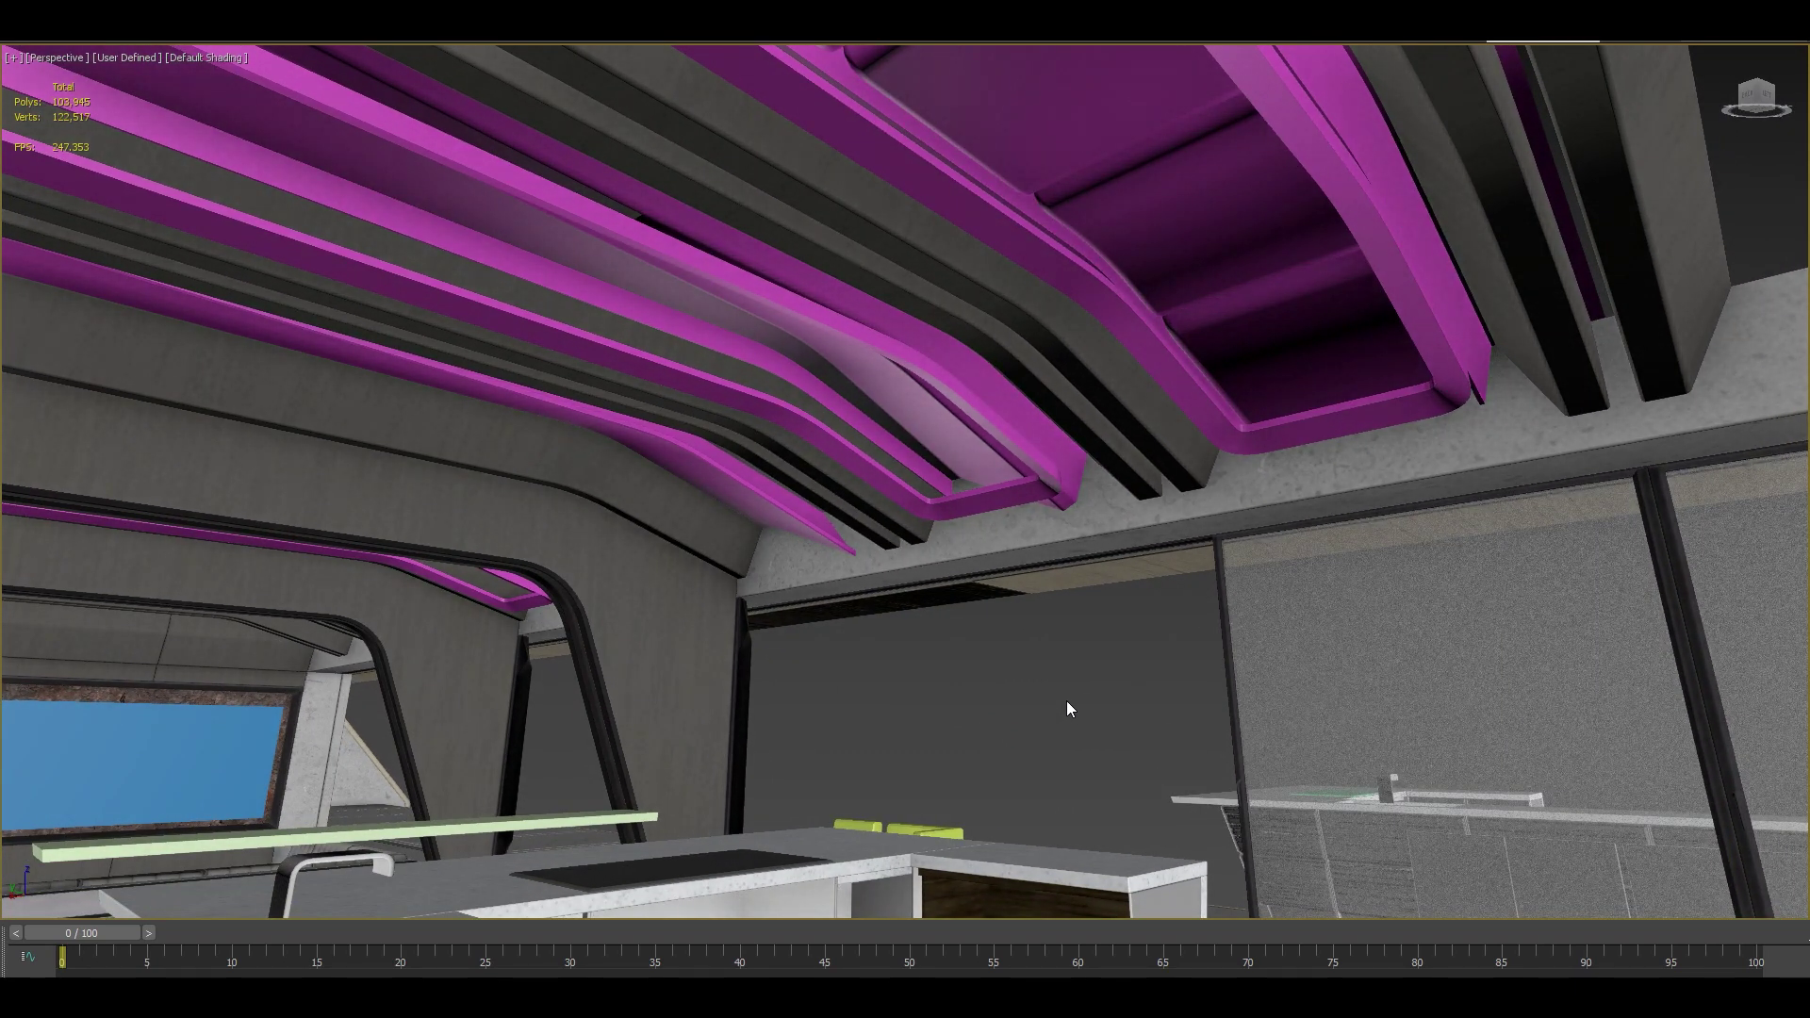
key("alt+F4")
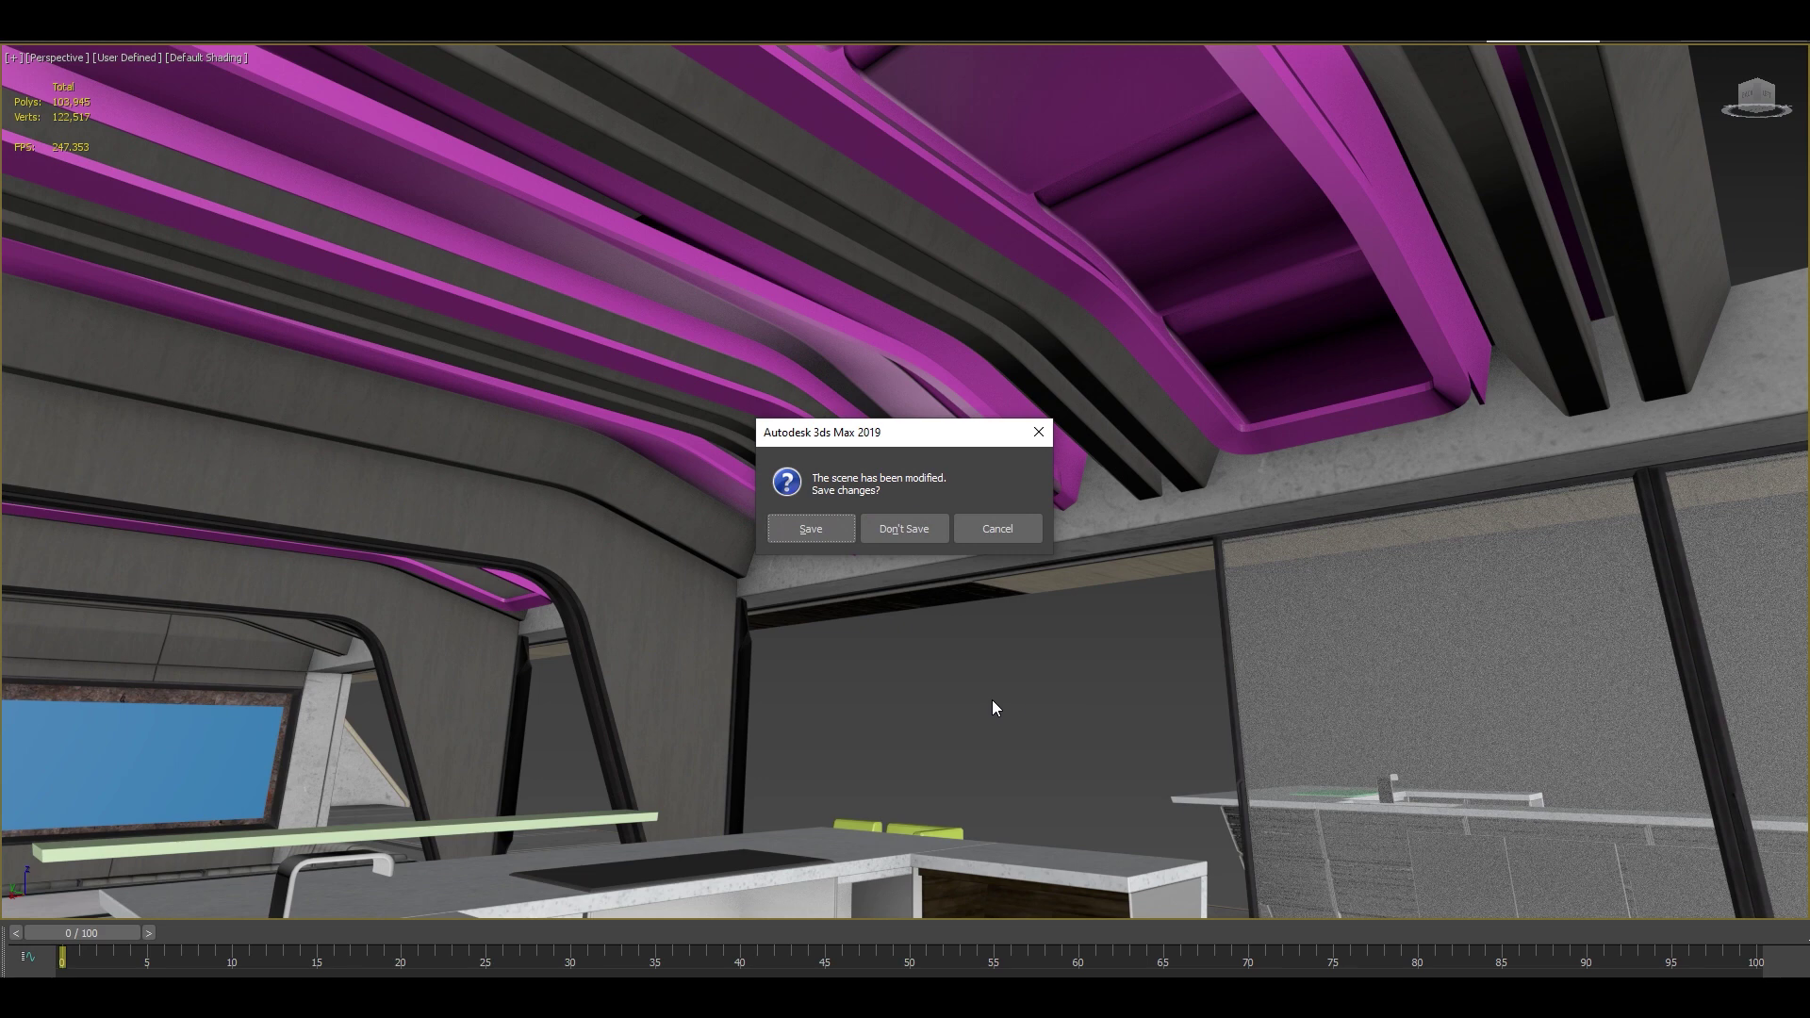
left_click(903, 529)
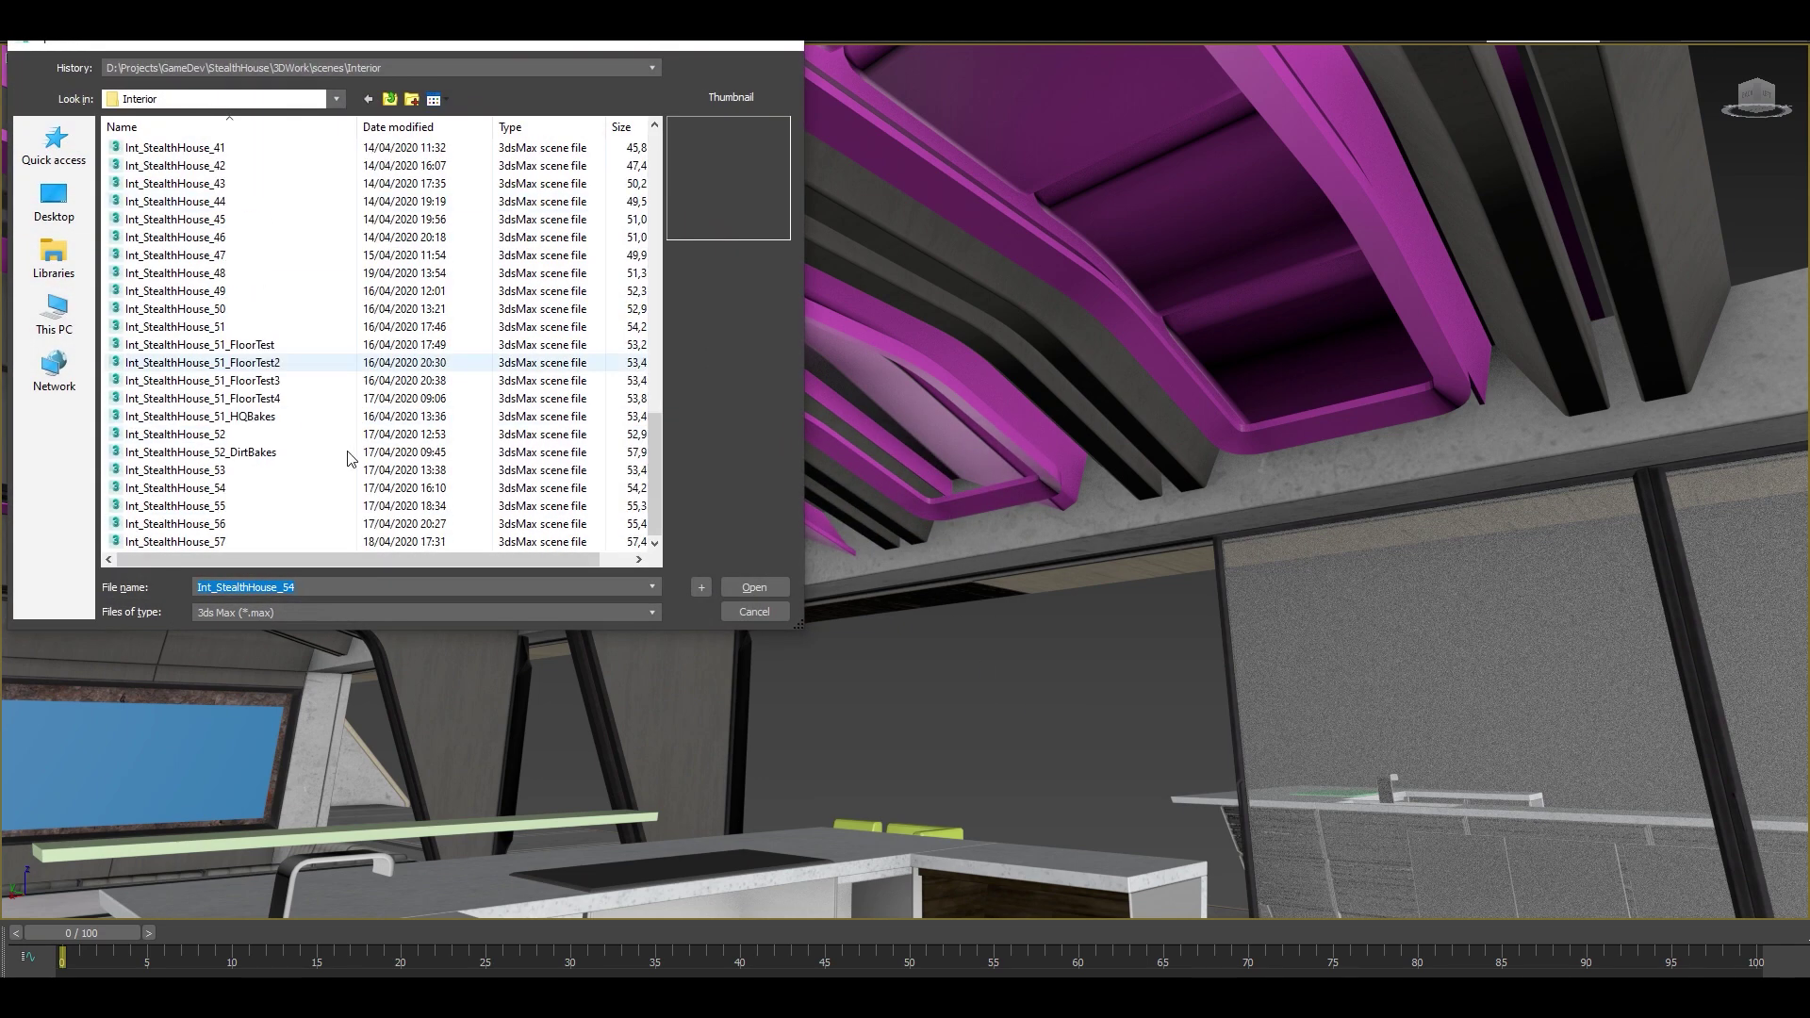
double_click(270, 509)
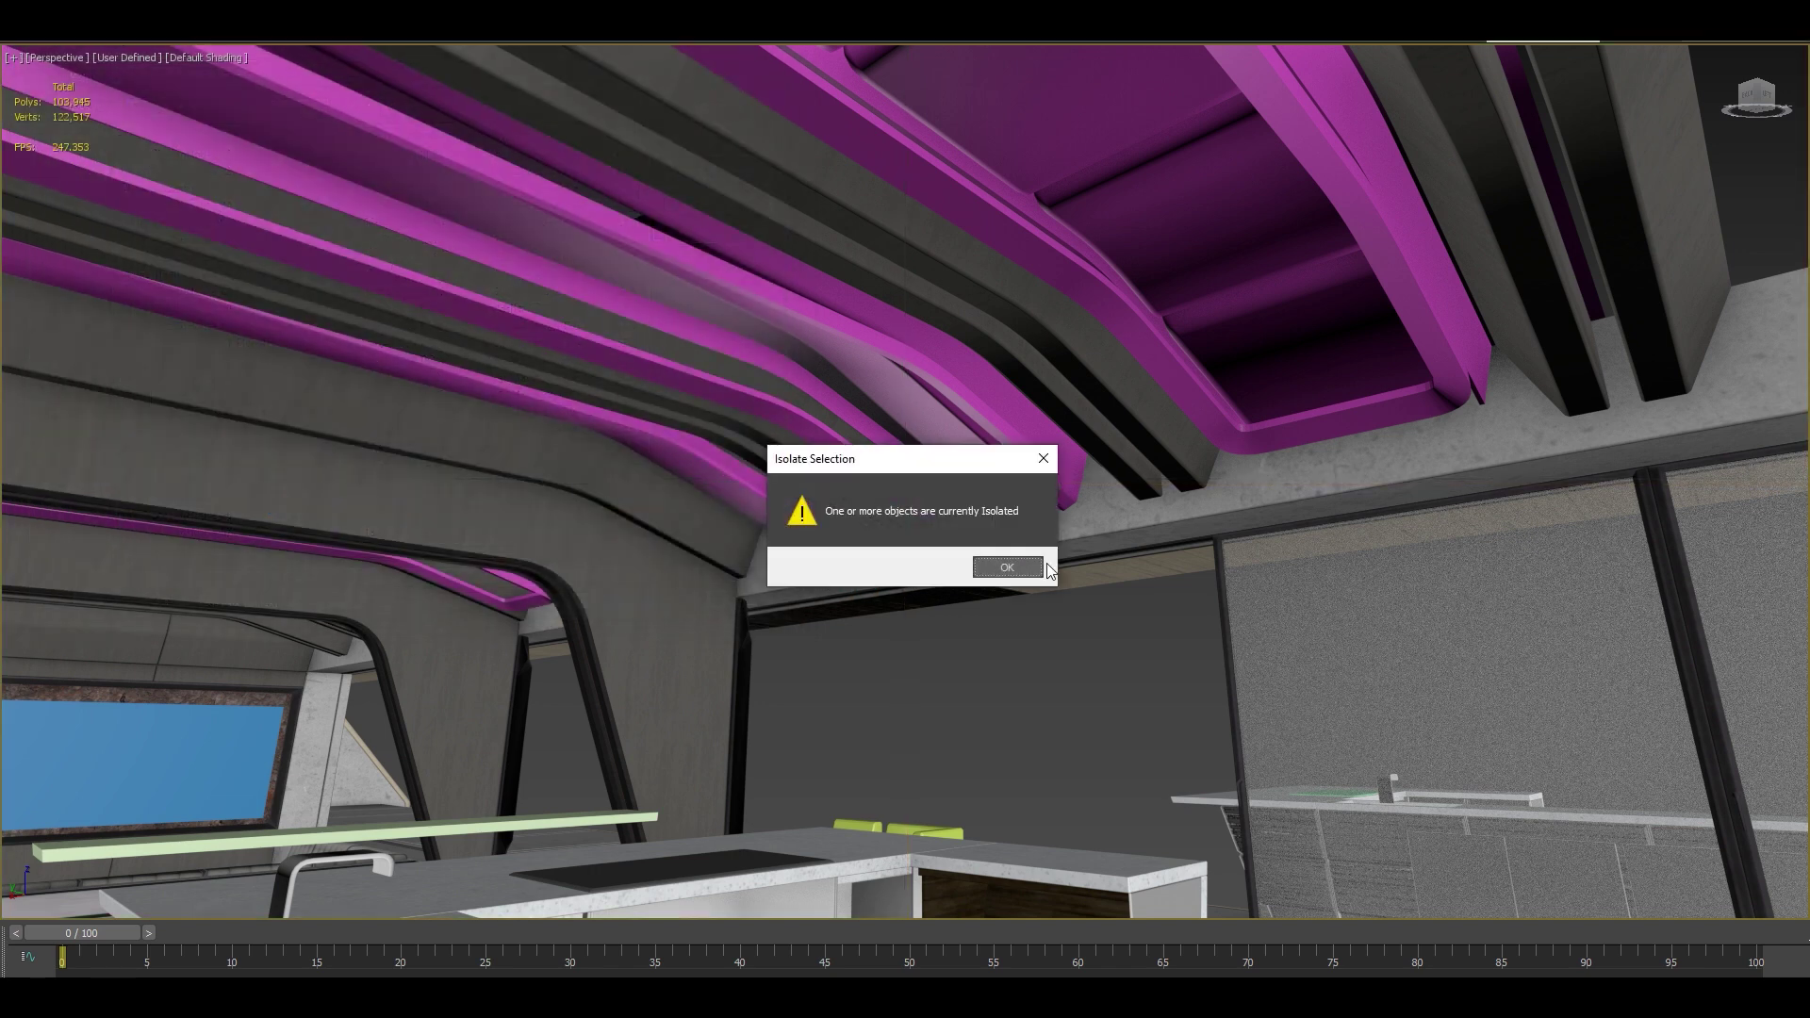
left_click(1018, 566)
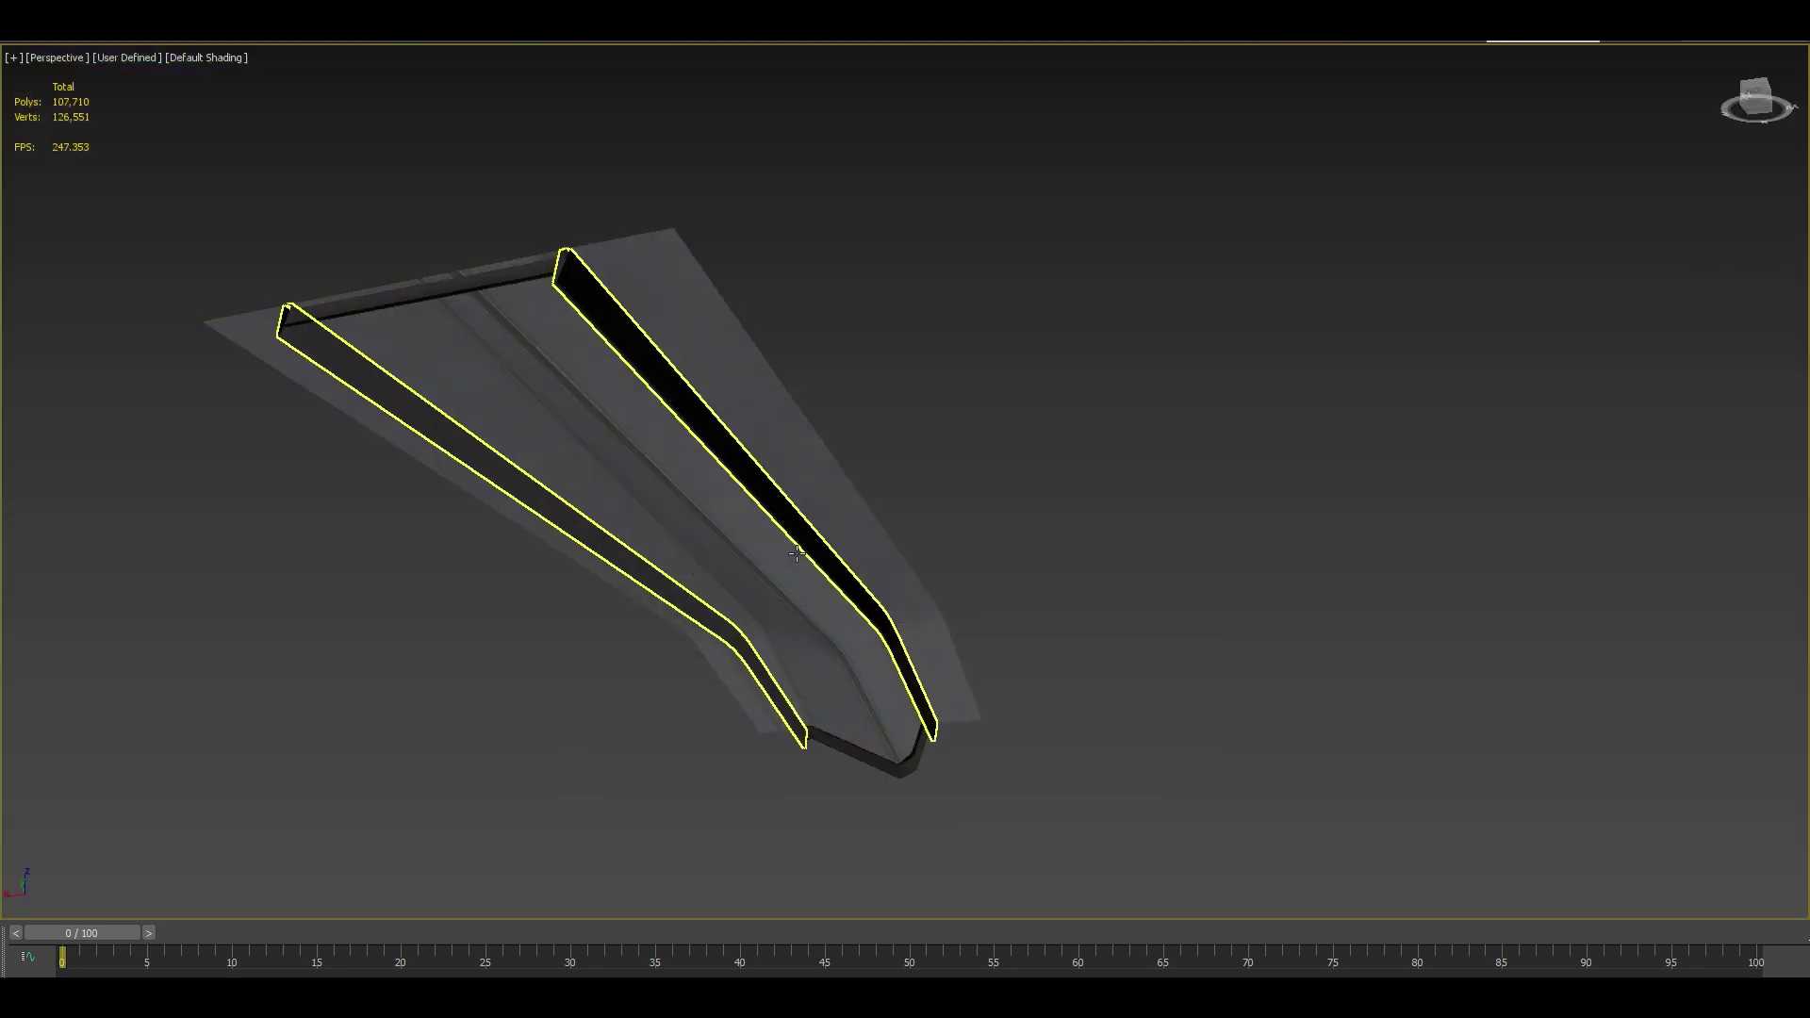
Bring back the hidden room geometry around the isolated ceiling beam
middle_click_drag(796, 553, 837, 518, "alt")
left_click(838, 518)
right_click(838, 519)
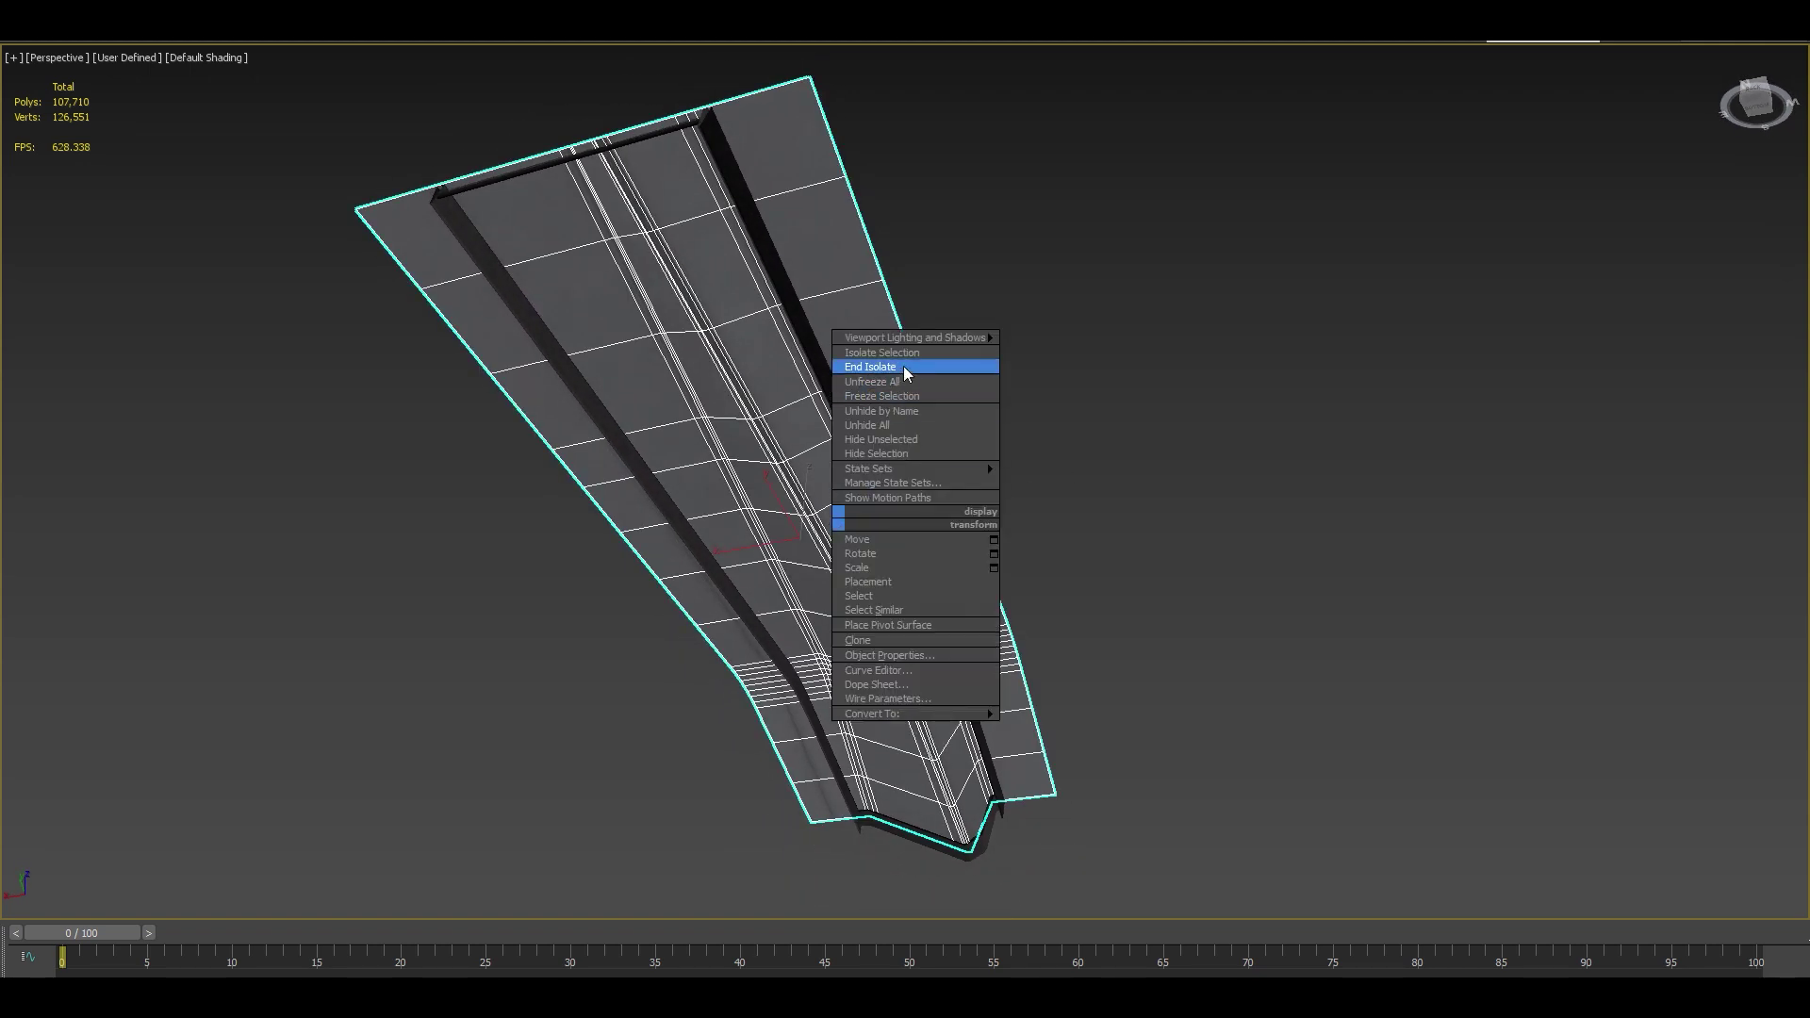
left_click(891, 367)
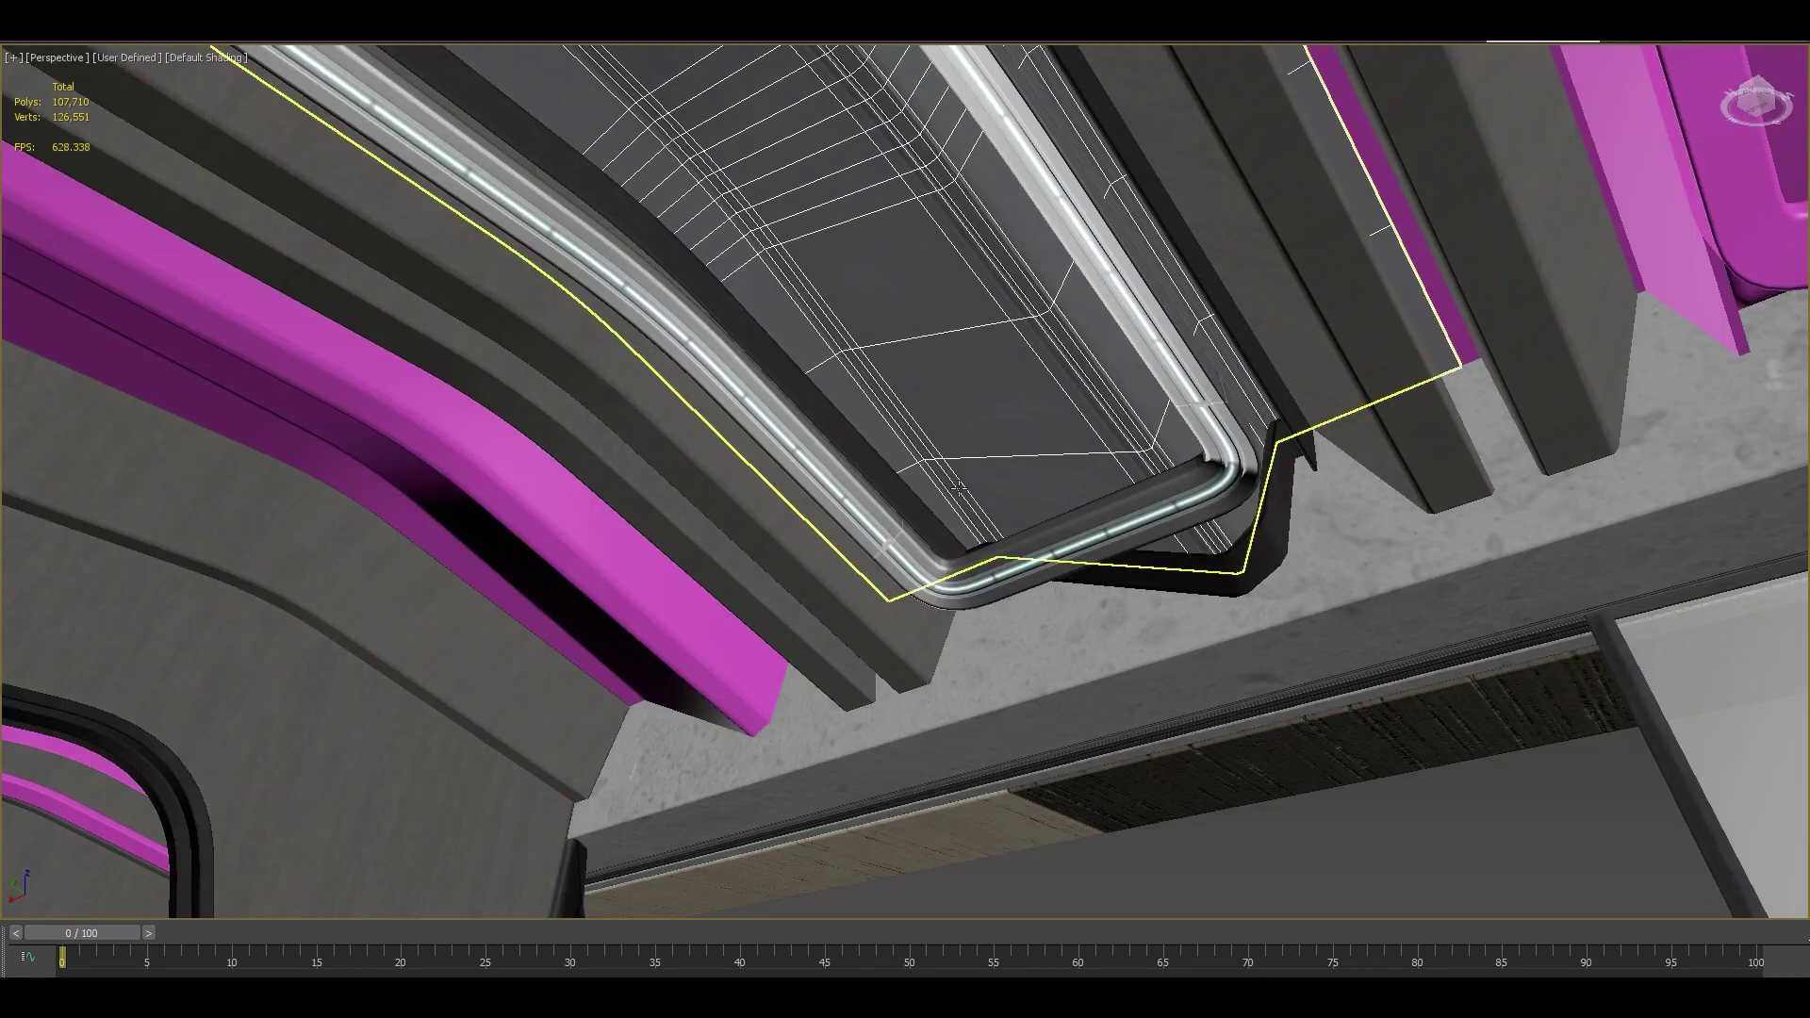
middle_click_drag(959, 487, 907, 544, "alt")
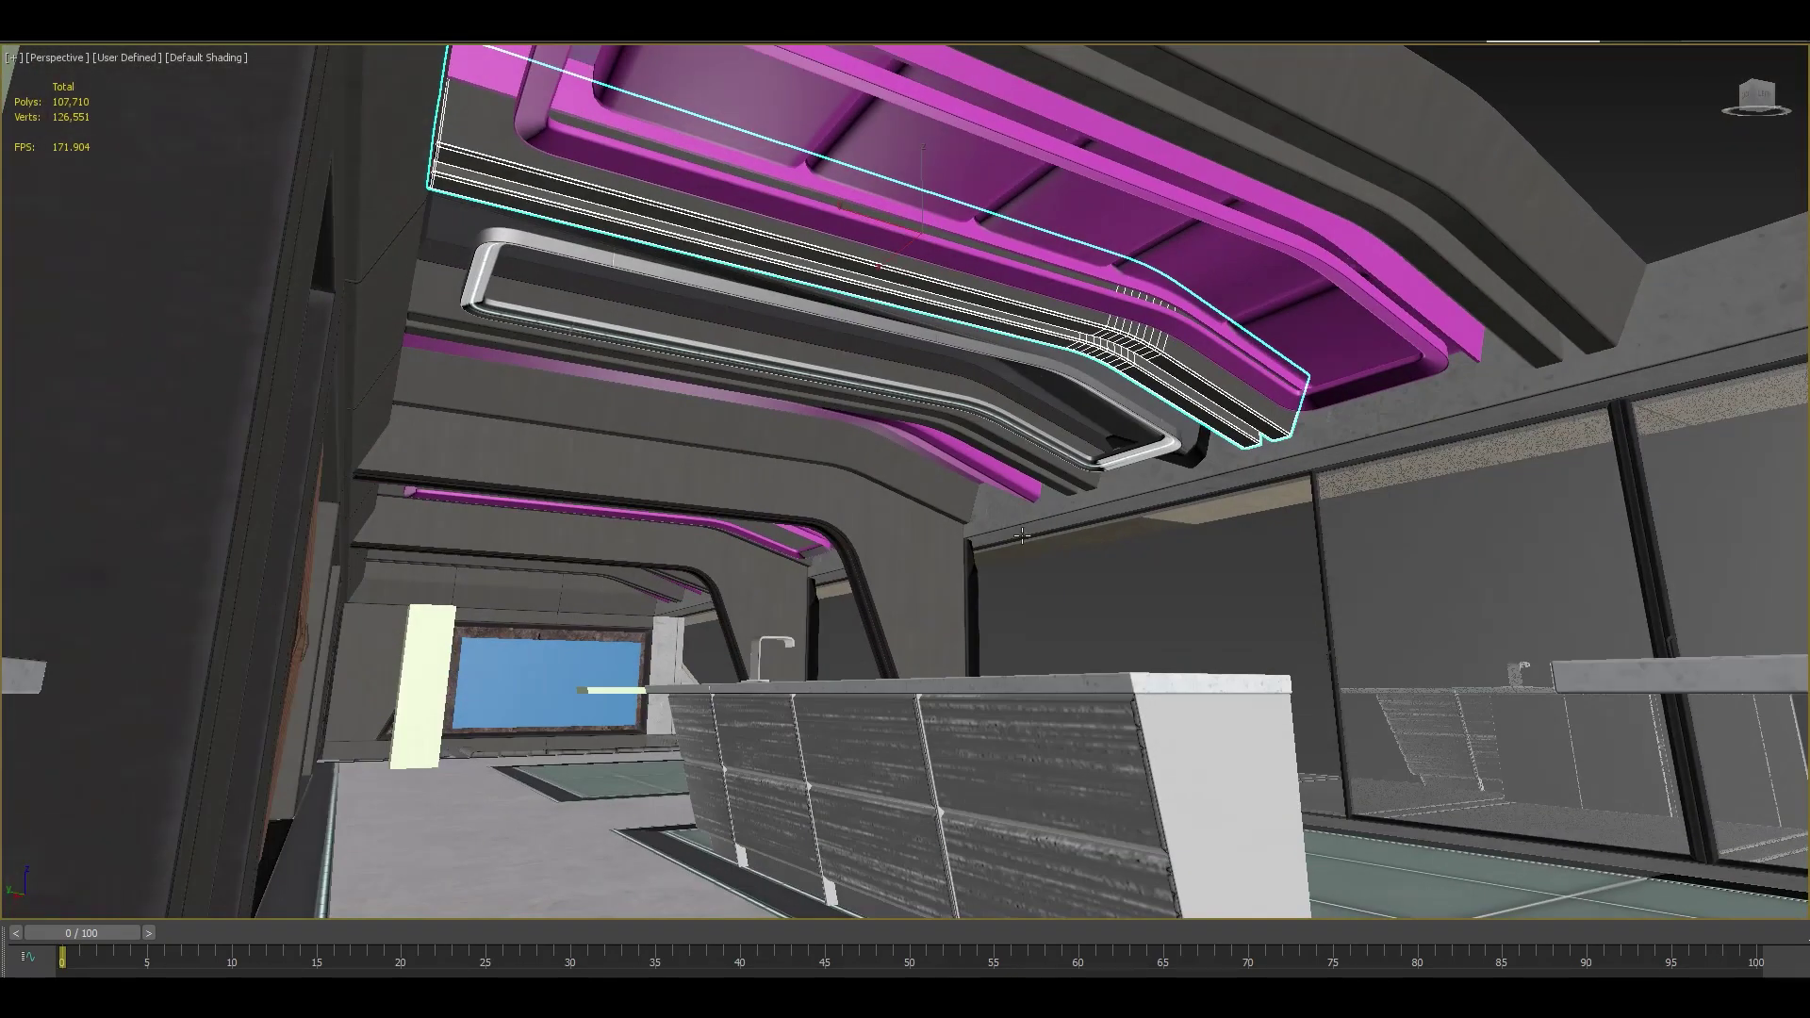
Examine the ceiling ring frame between the beams, the shelved rock wall and the floor layout from above
scroll(1053, 450, "up", 3)
middle_click_drag(1050, 468, 1151, 477)
scroll(1159, 475, "up", 1)
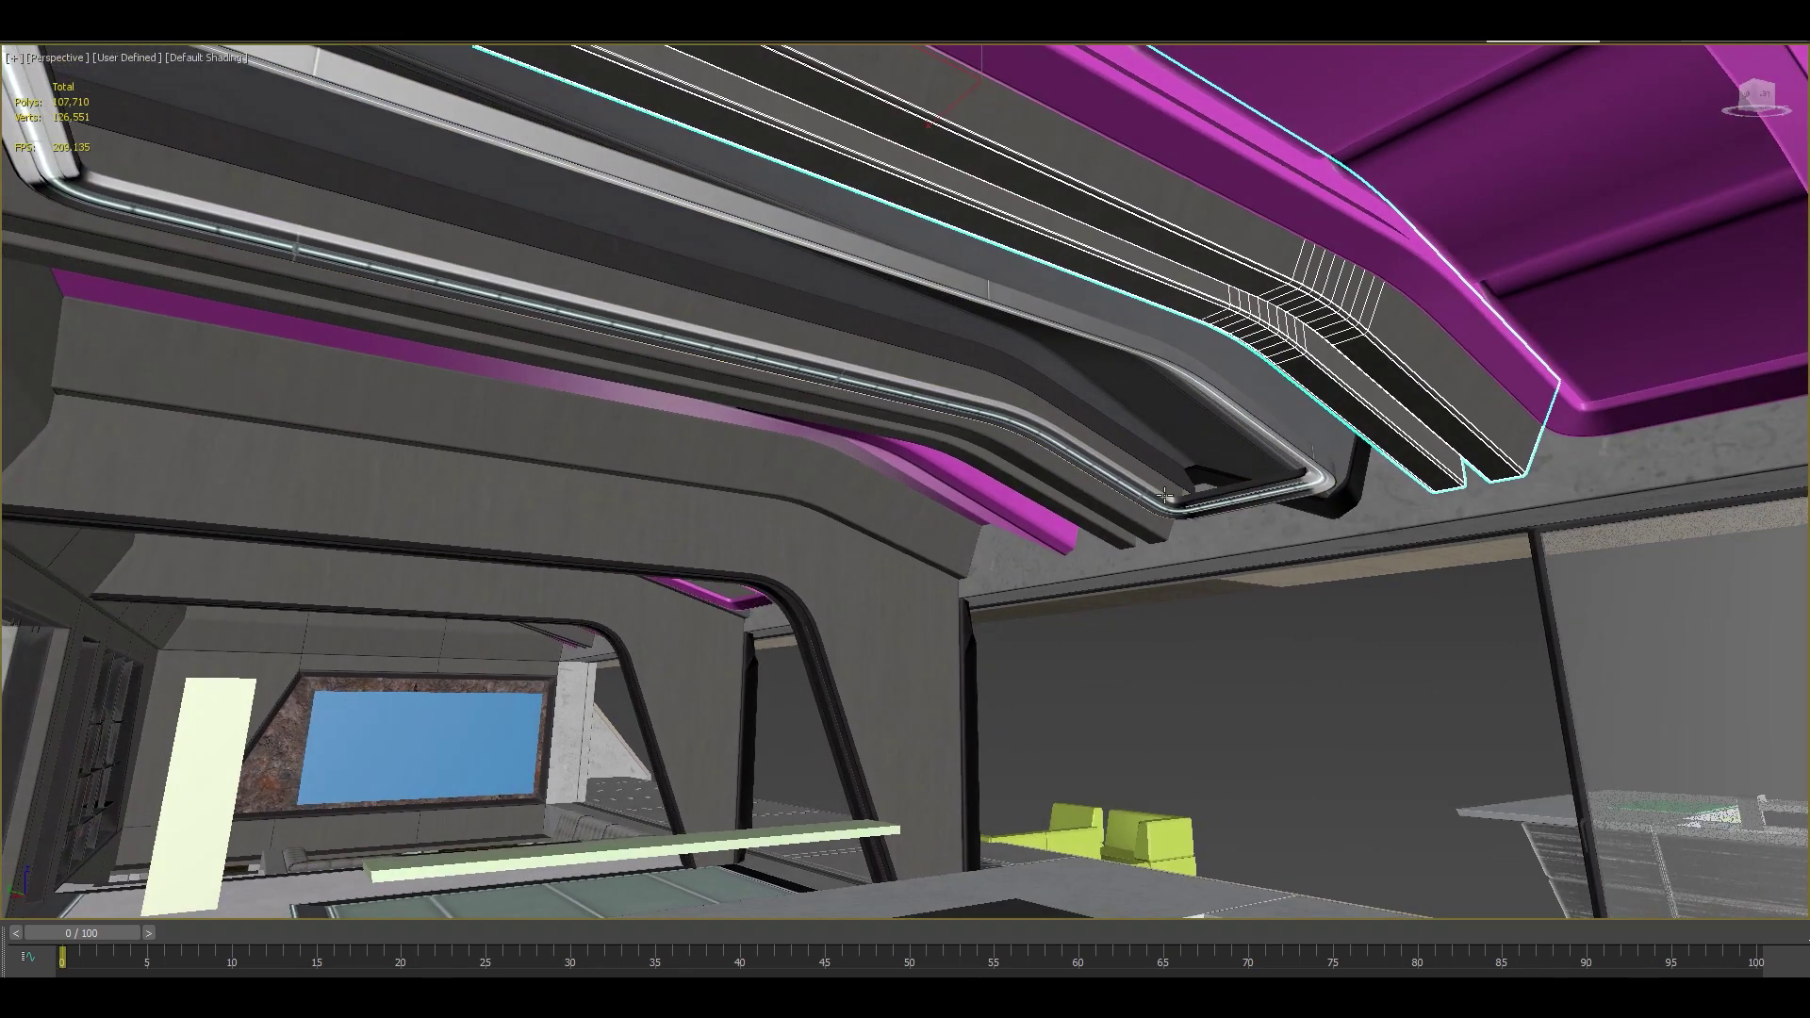
left_click(1178, 547)
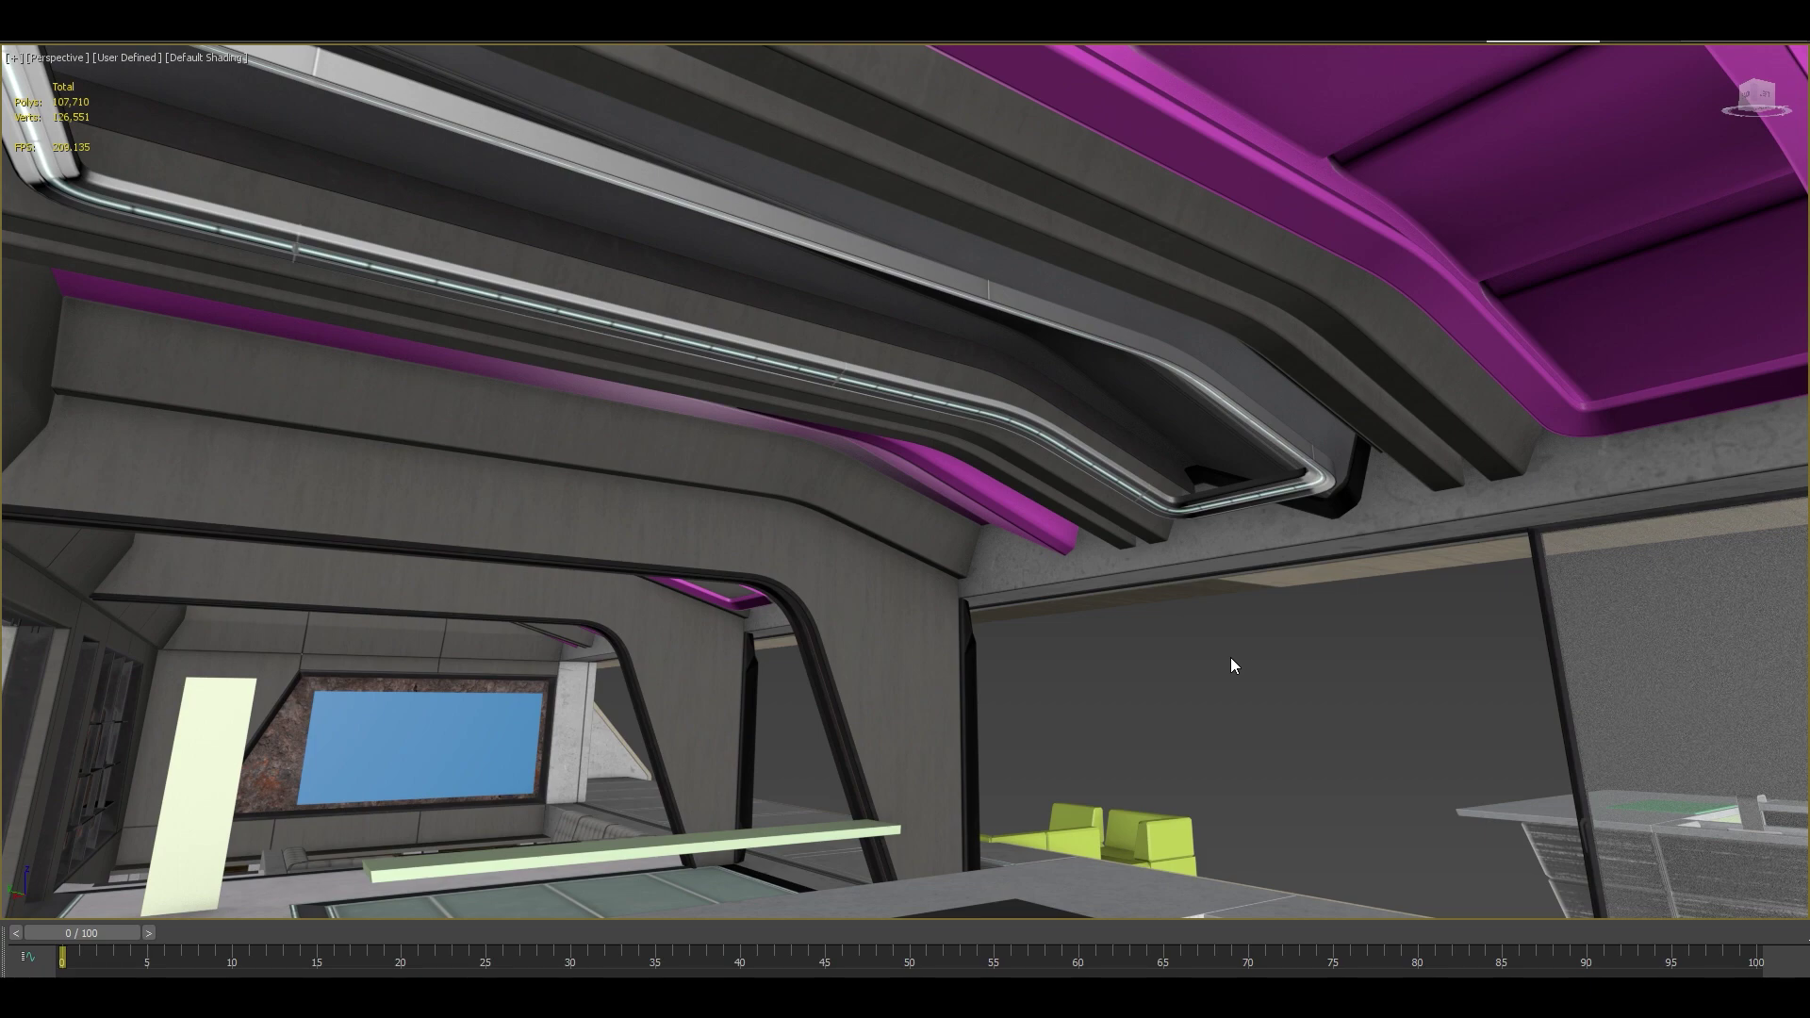
middle_click_drag(922, 638, 845, 630, "alt")
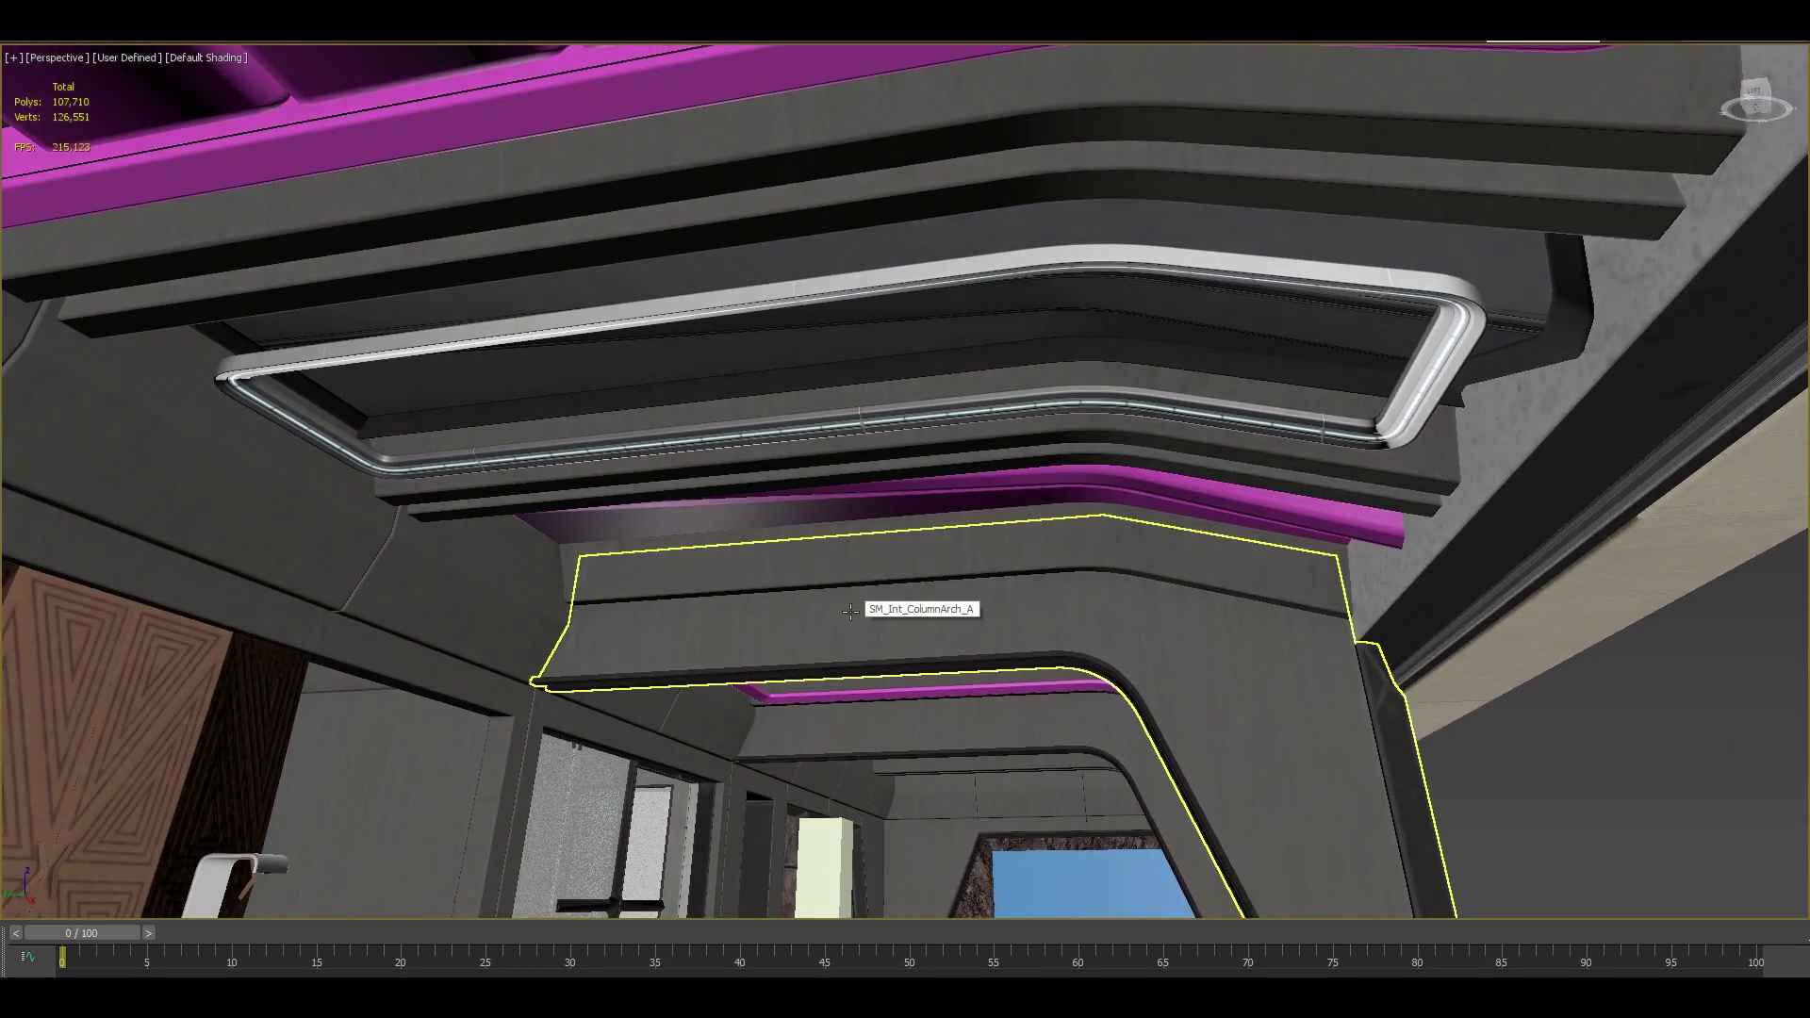
key("alt+z")
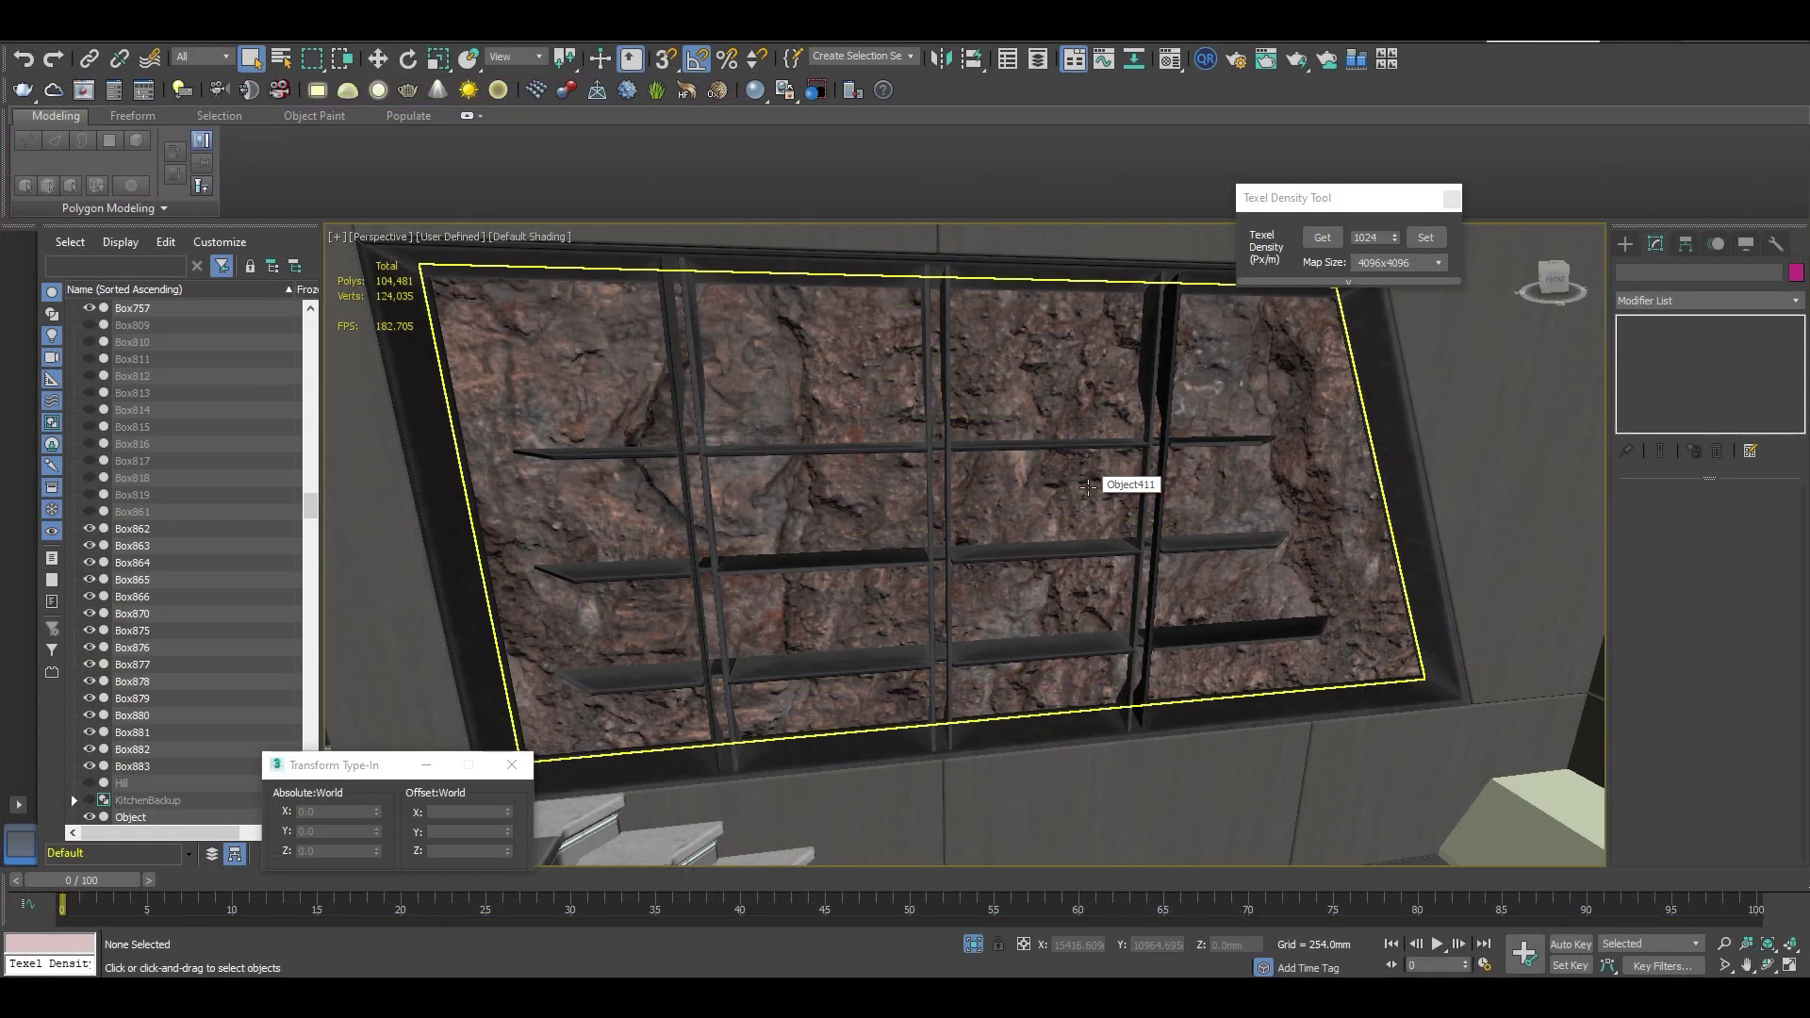
scroll(1088, 488, "down", 6)
middle_click_drag(840, 576, 831, 643, "alt")
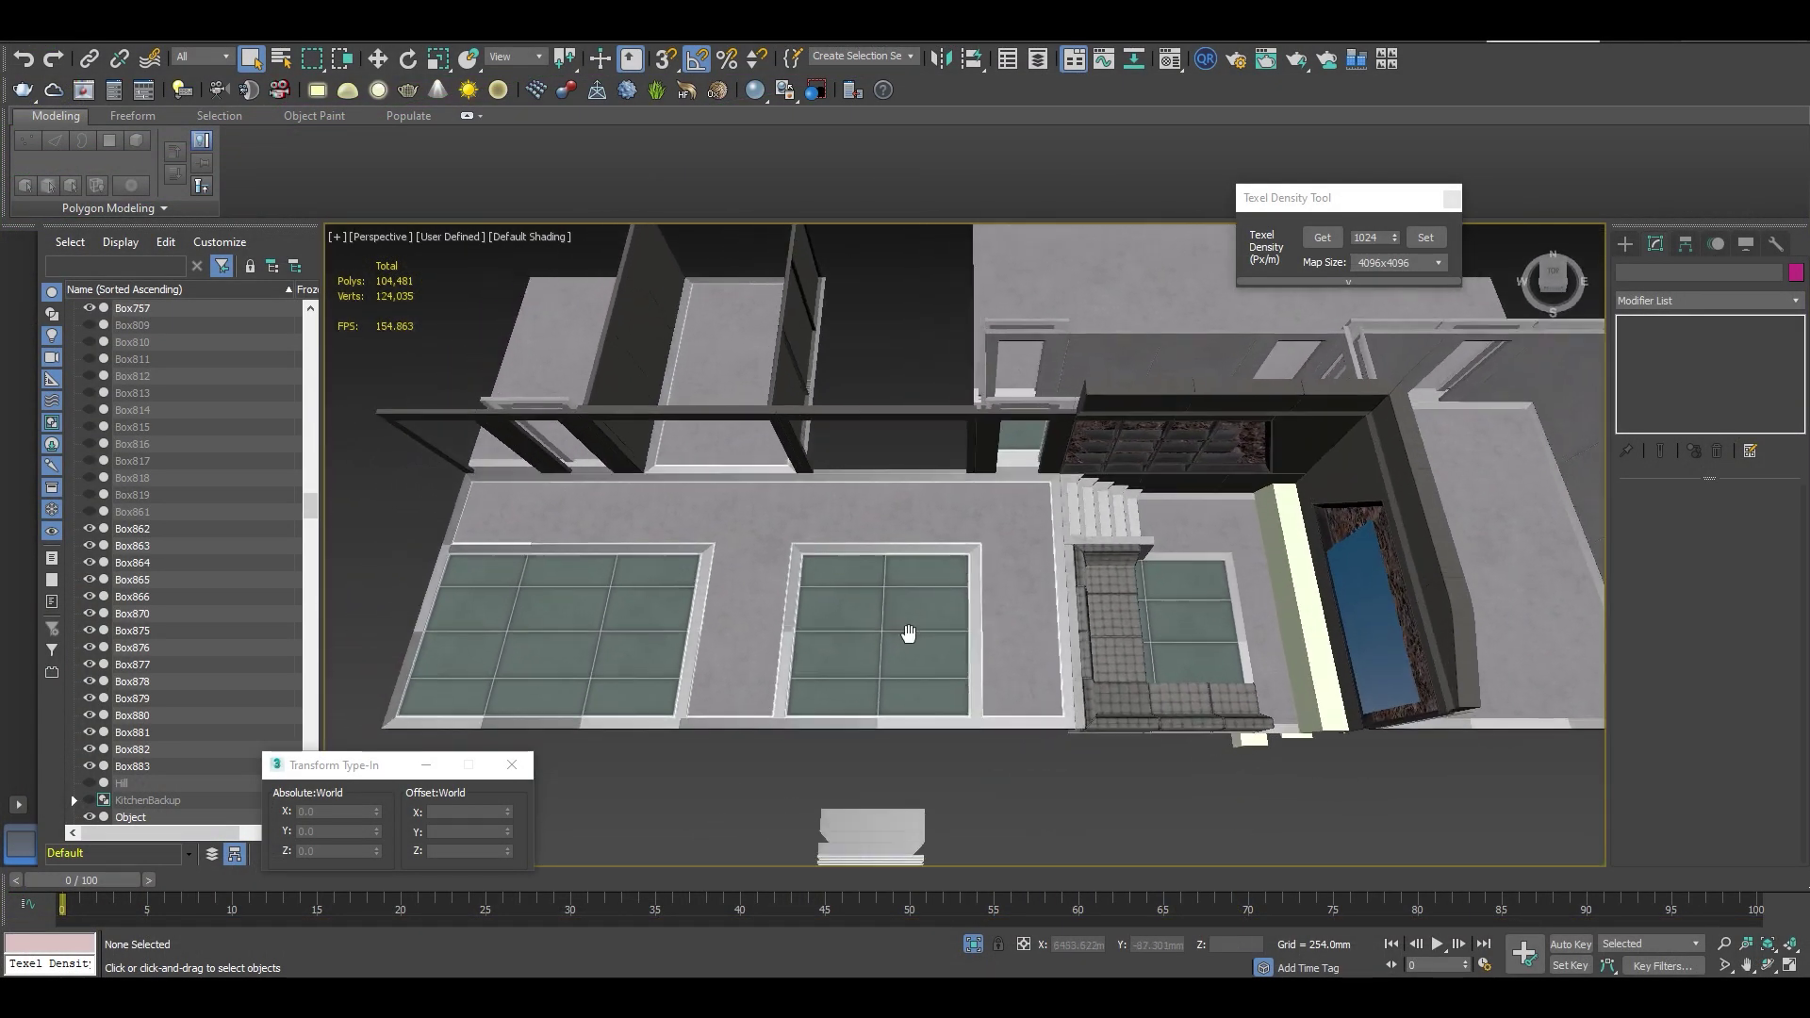
middle_click_drag(911, 631, 1037, 557, "alt")
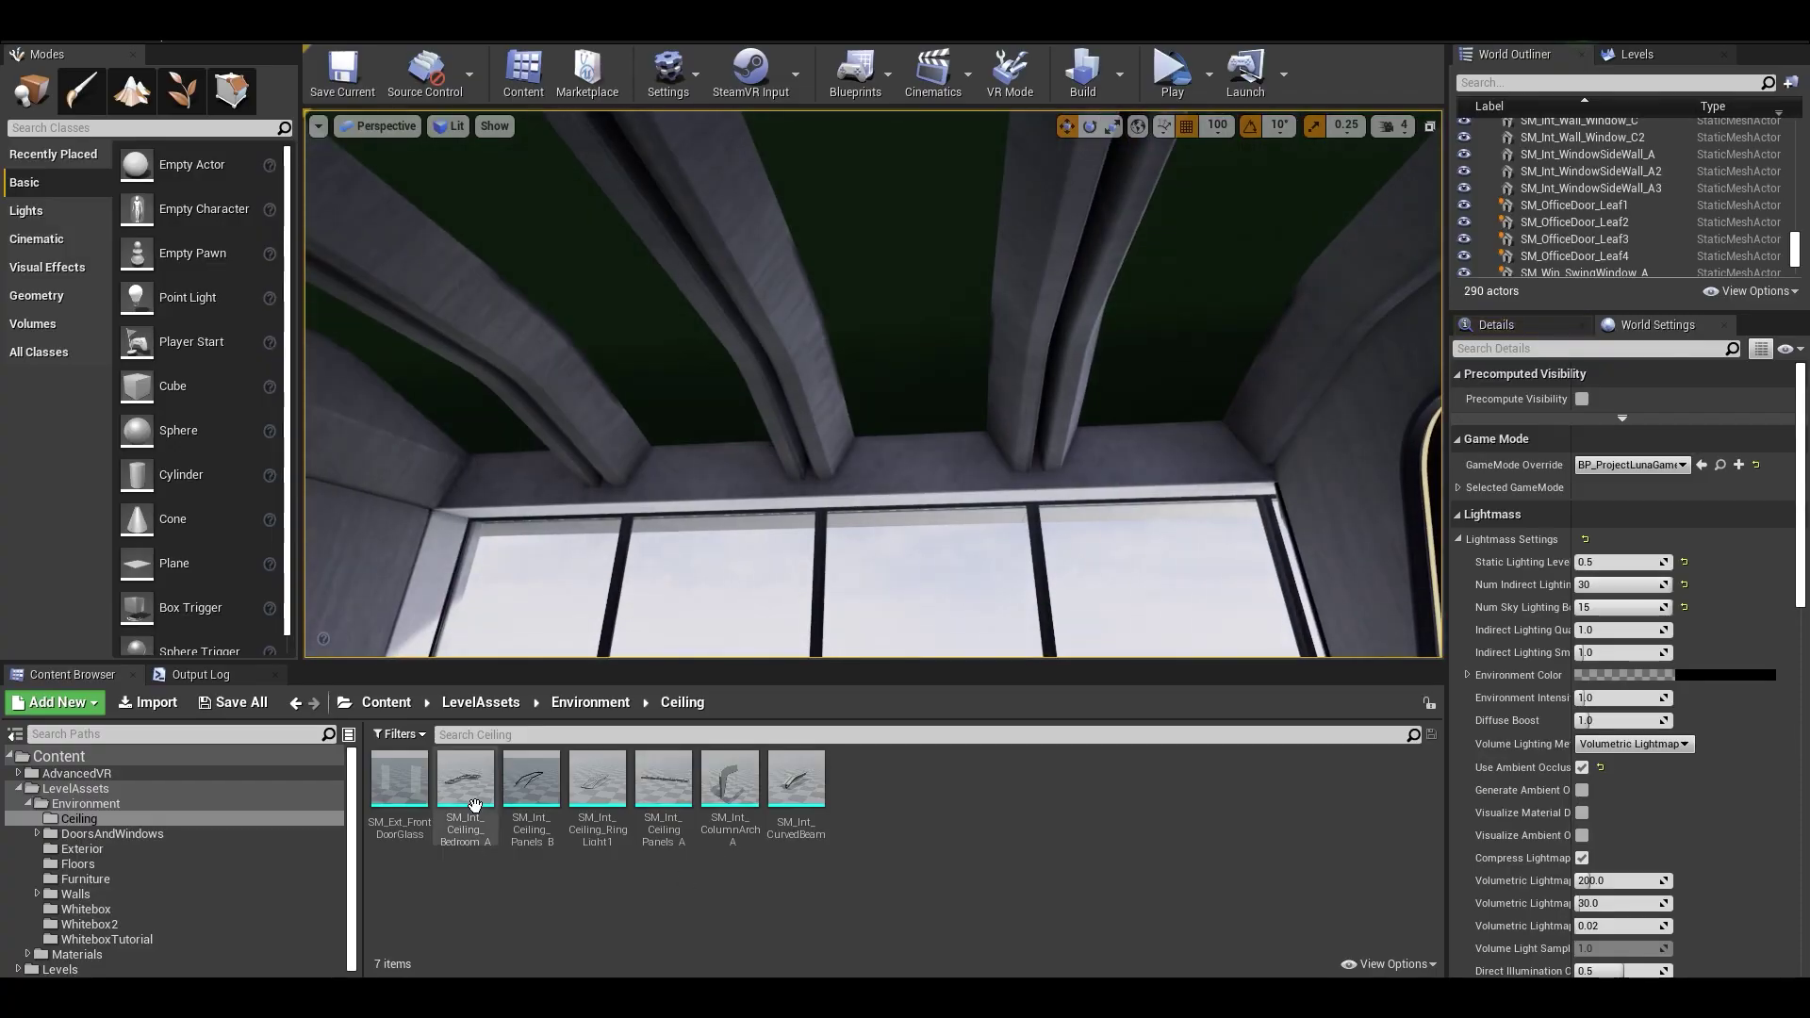
Switch to the Unreal Editor, place SM_Int_Ceiling_Panels_B under the ceiling and set its Z location to 350
left_click_drag(531, 778, 889, 378)
scroll(720, 403, "up", 3)
left_click(1496, 324)
left_click(1733, 524)
type("350")
key("Return")
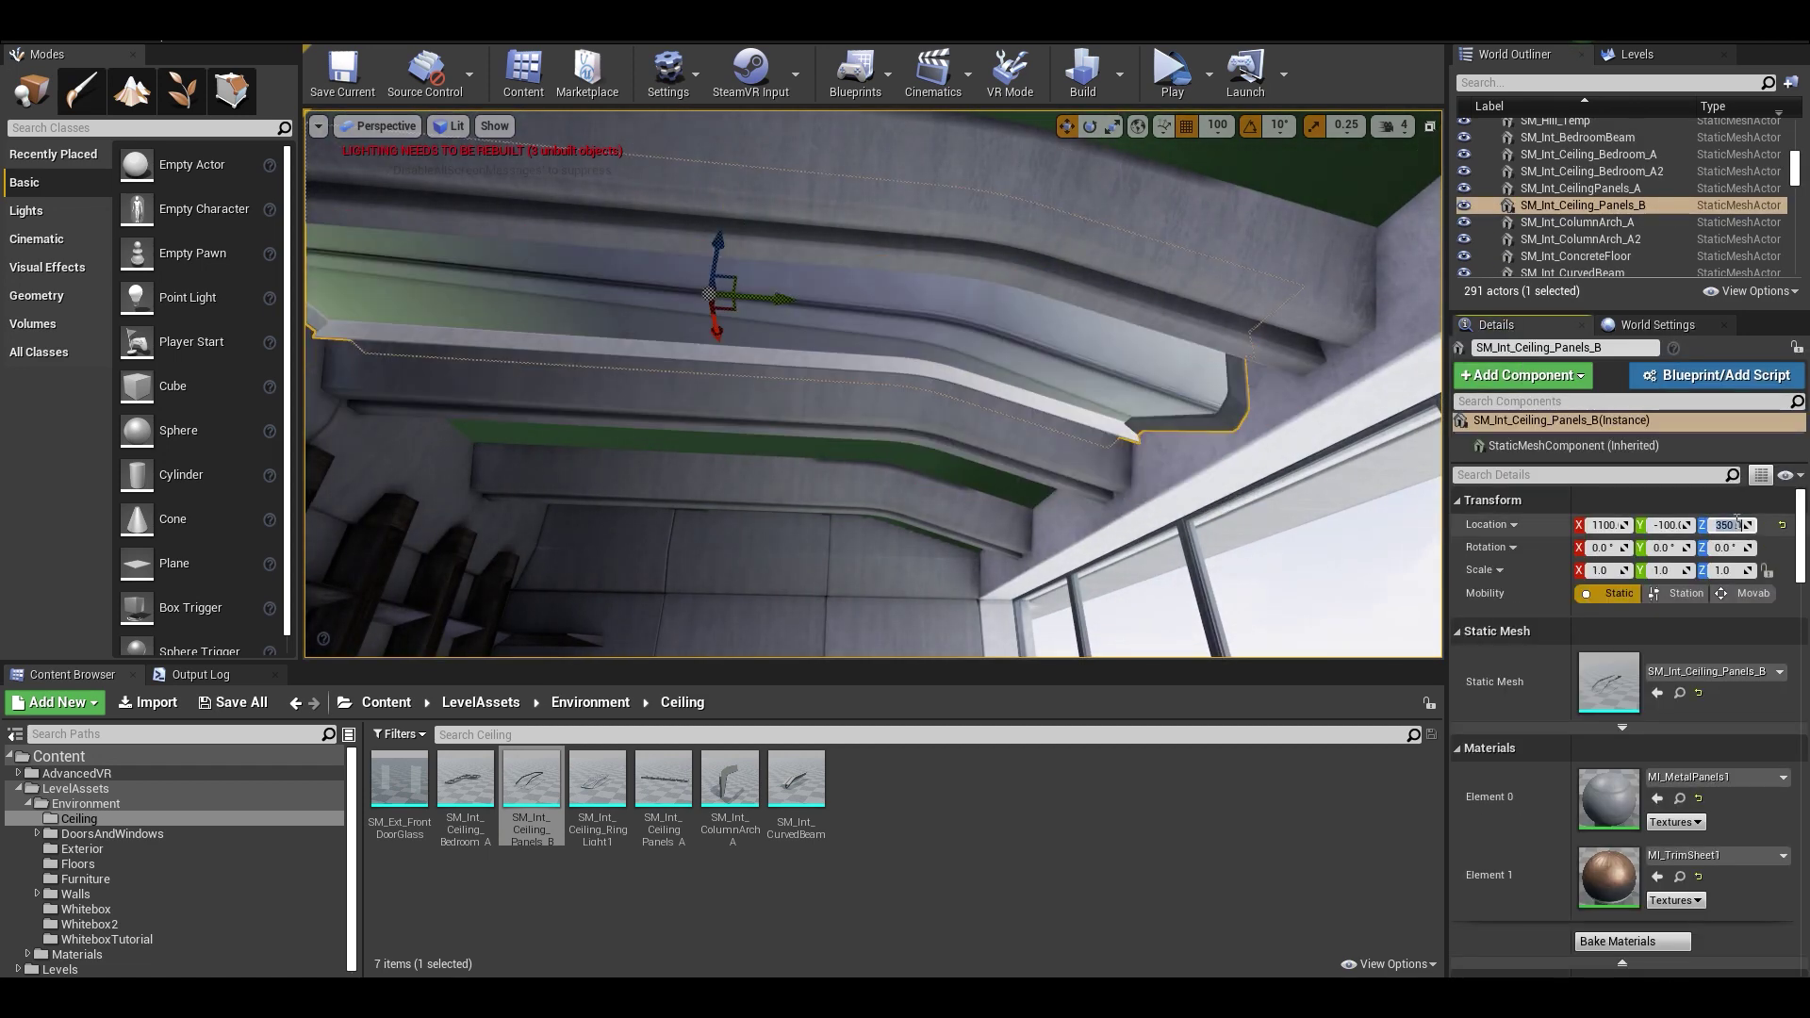
Duplicate the ceiling panel repeatedly along the X axis to fill the gaps between the ceiling beams with eight copies
right_click_drag(874, 384, 1113, 387)
left_click_drag(641, 250, 1000, 246, "alt")
left_click_drag(630, 243, 999, 244, "alt")
left_click_drag(626, 245, 1348, 247, "alt")
right_click_drag(1037, 283, 1254, 283)
left_click_drag(558, 205, 887, 226, "alt")
left_click_drag(830, 235, 1136, 267, "alt")
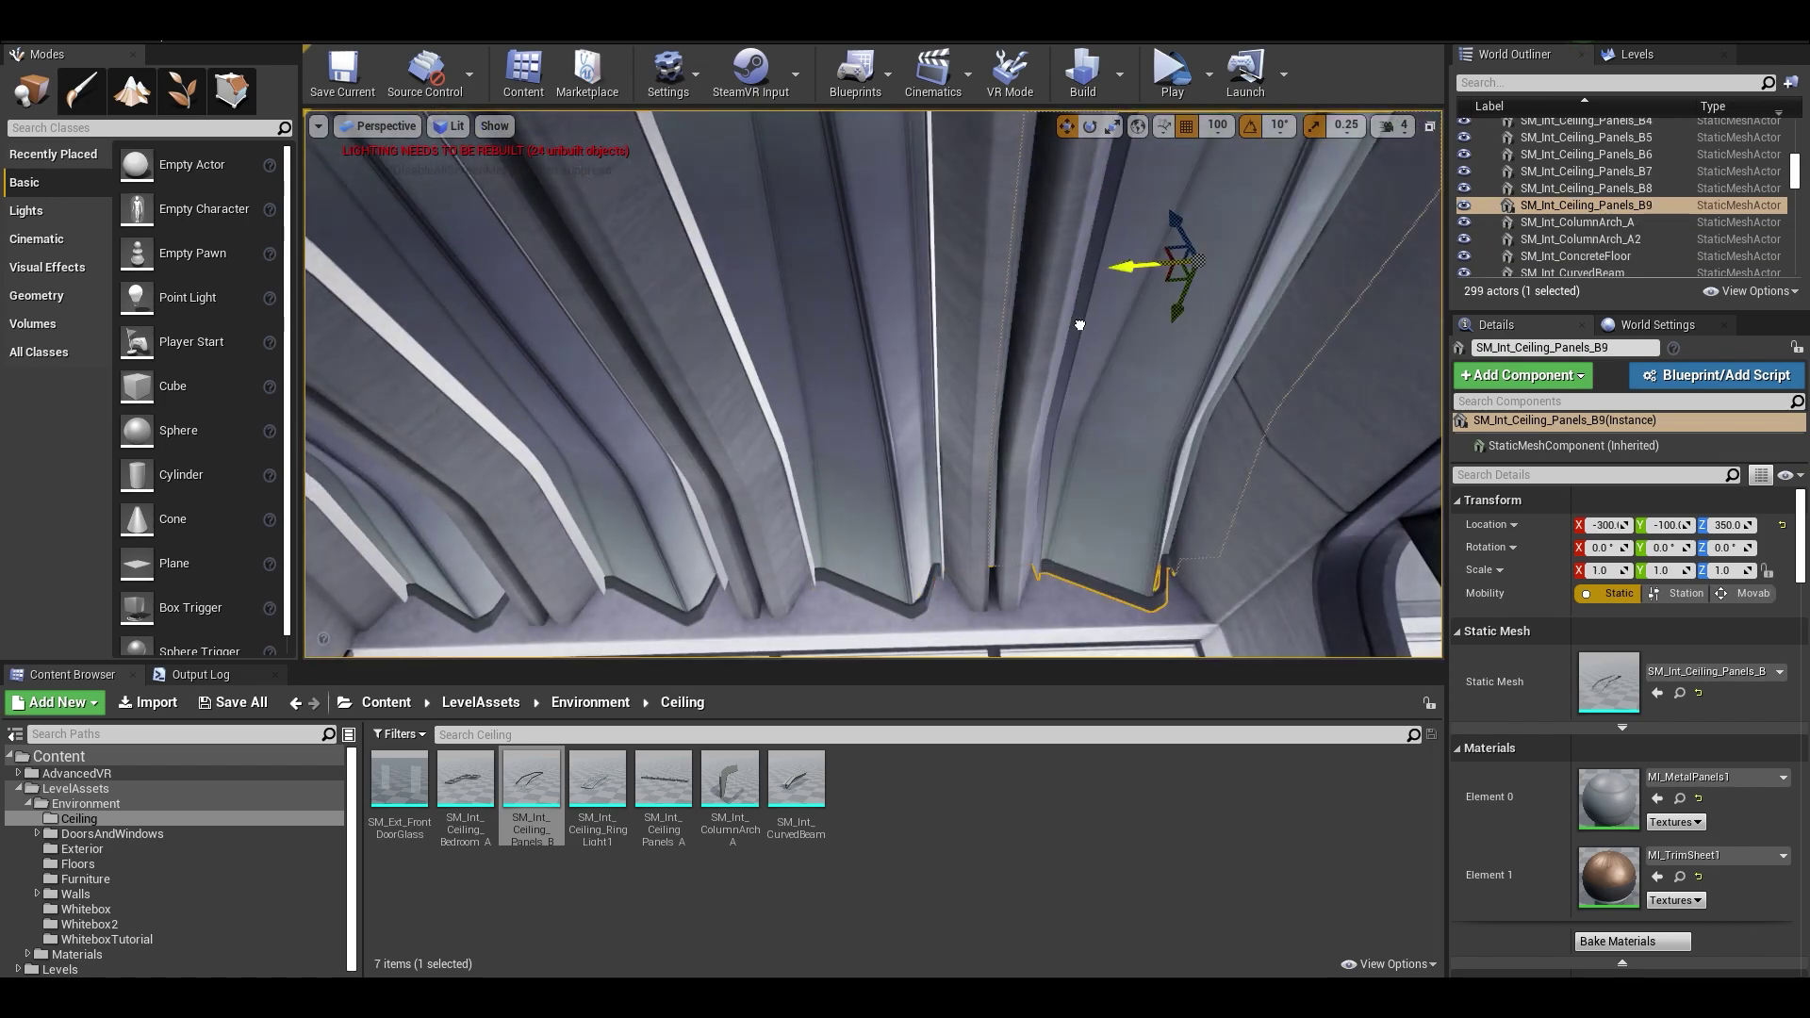
Give the last ceiling panel copy a negative X scale and move it along the ceiling
left_click(1609, 571)
type("-9")
right_click_drag(1037, 377, 1150, 377)
left_click_drag(971, 250, 452, 251, "alt")
key("Escape")
Change the grid snap size and shift the selected ceiling panel slightly
right_click_drag(874, 384, 829, 321)
left_click(848, 415)
left_click(1217, 126)
left_click(1222, 185)
left_click_drag(735, 242, 707, 247)
right_click_drag(874, 383, 773, 349)
key("Escape")
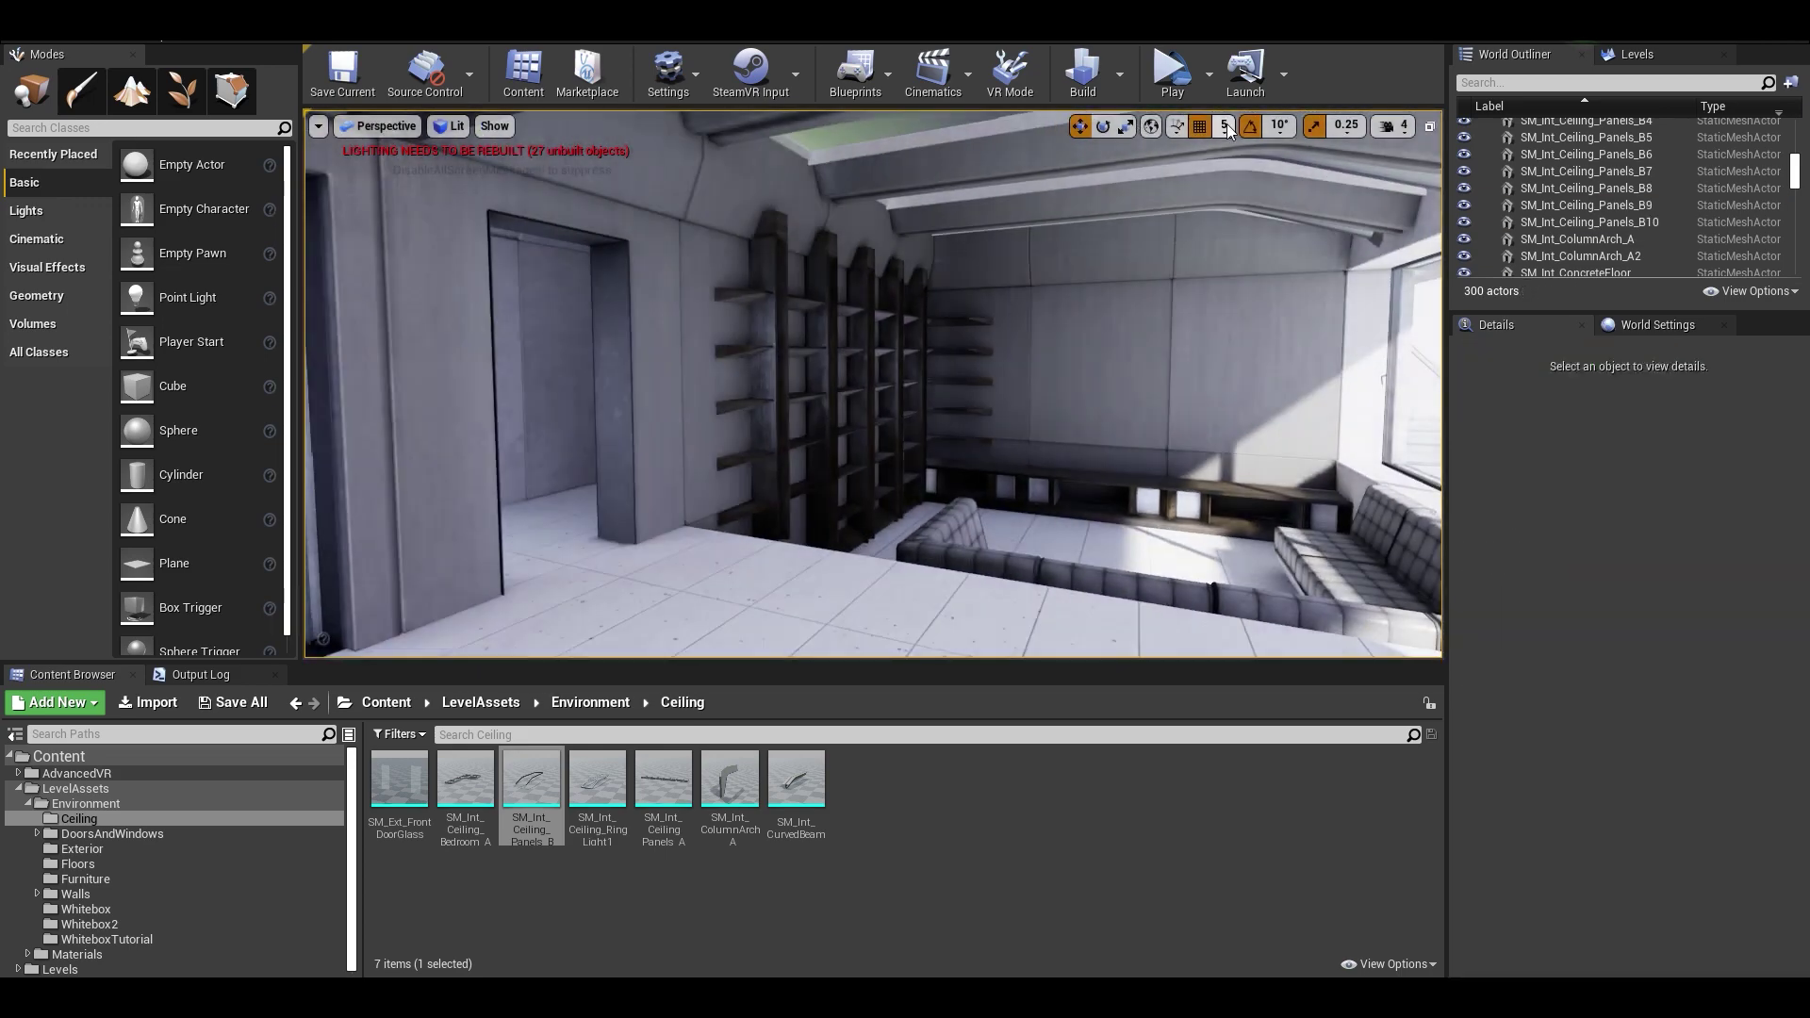
right_click_drag(953, 372, 953, 372)
Select the SM_Int_HybridFloor mesh in the Floors asset folder and save the LightingSetup level
left_click(1000, 509)
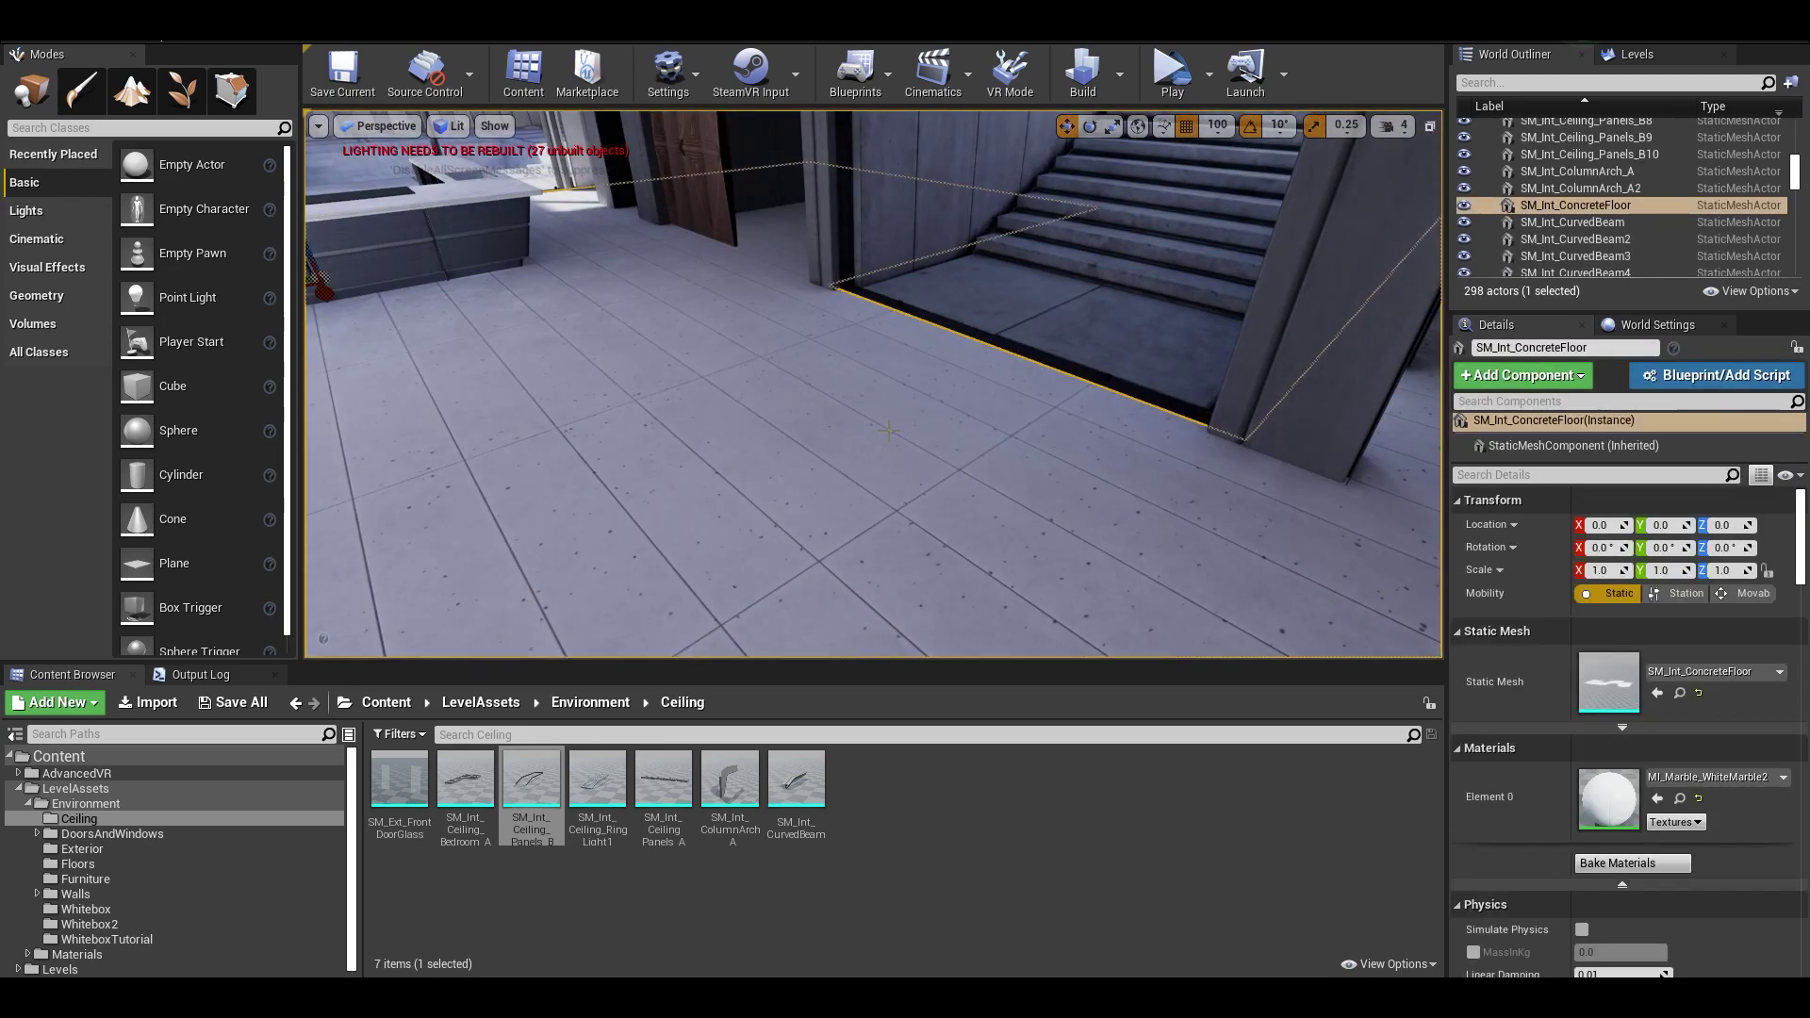
left_click(79, 864)
left_click(532, 779)
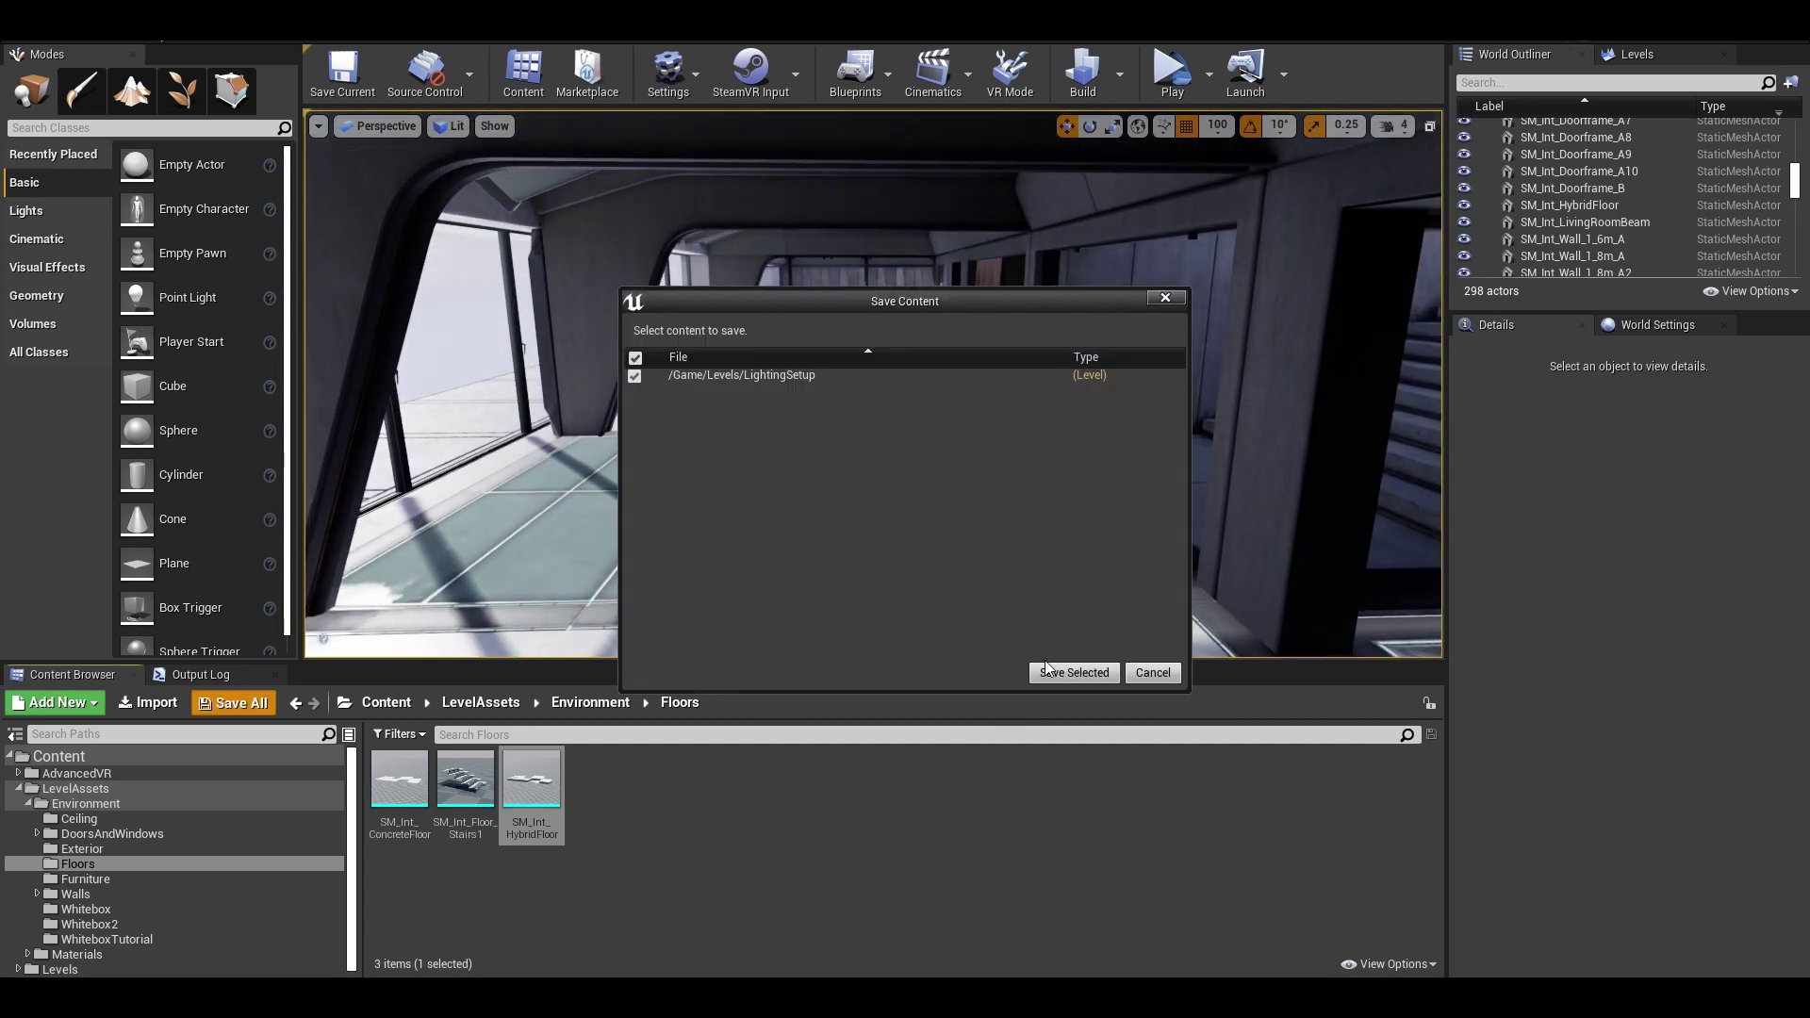
Place the SM_Int_Floor_Stairs1 and SM_Int_SofaWall1 meshes in the sunken living area
left_click(590, 702)
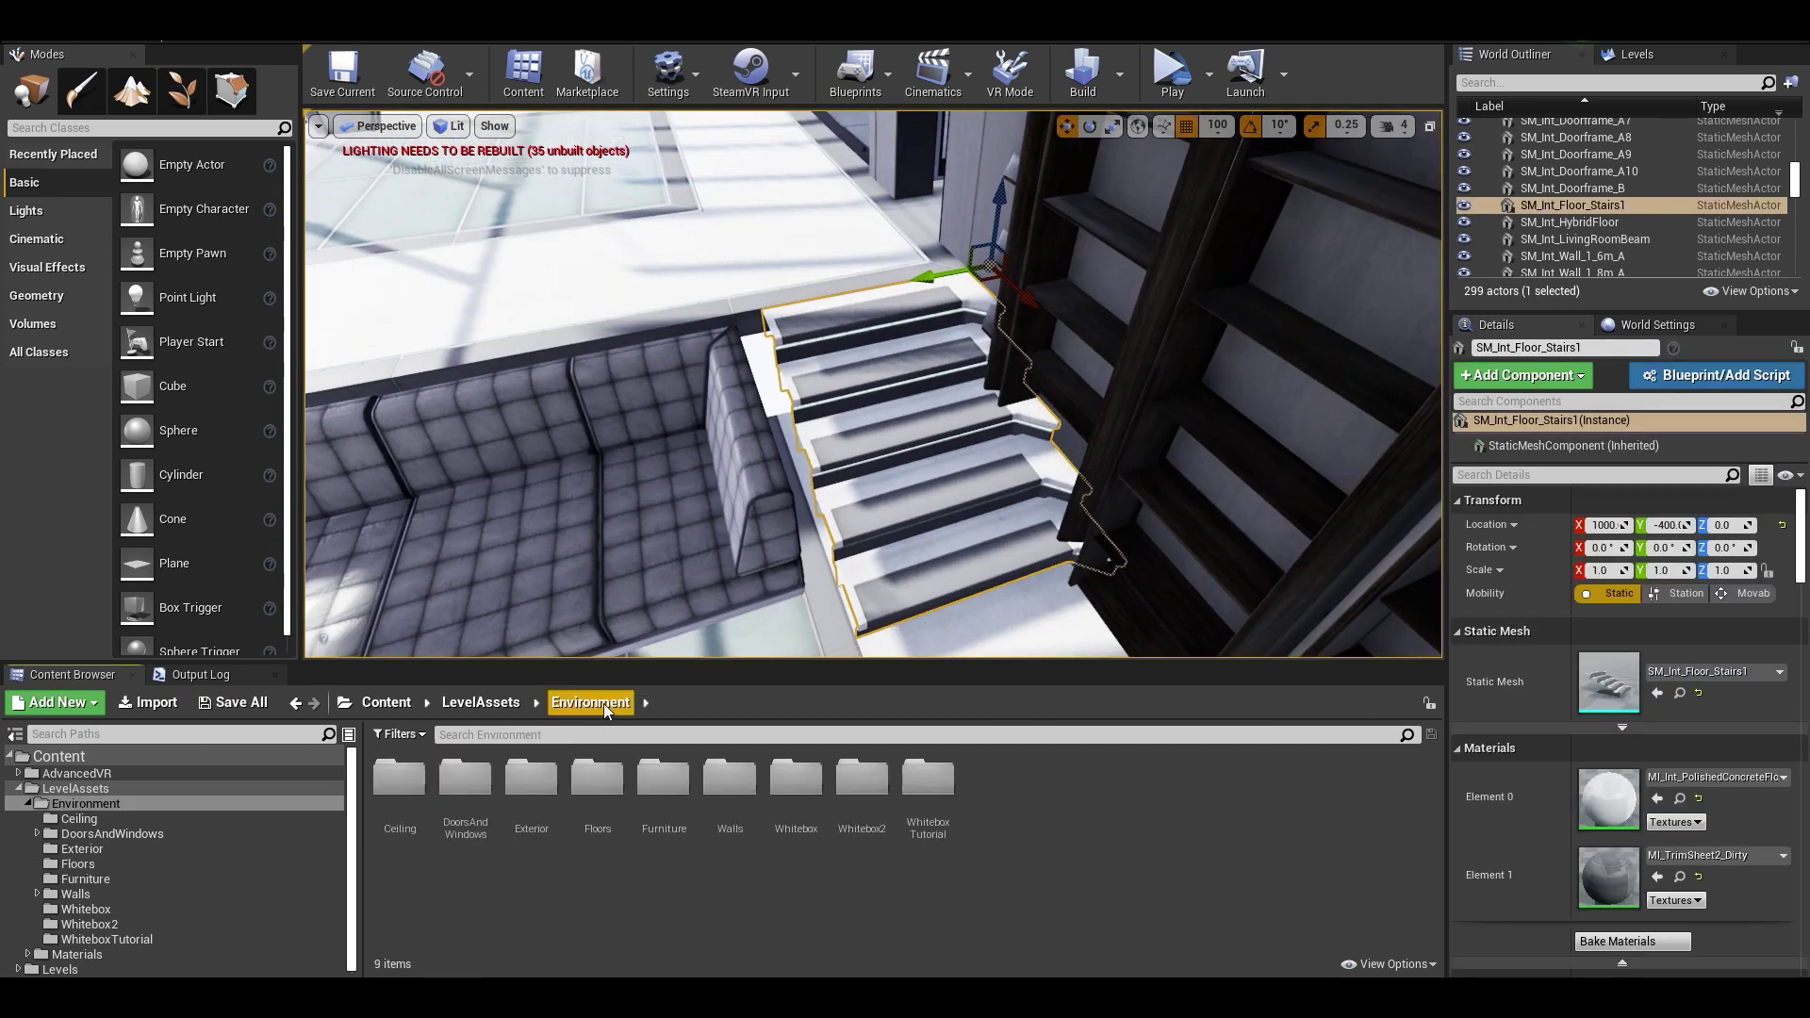
double_click(735, 779)
double_click(400, 779)
left_click(678, 702)
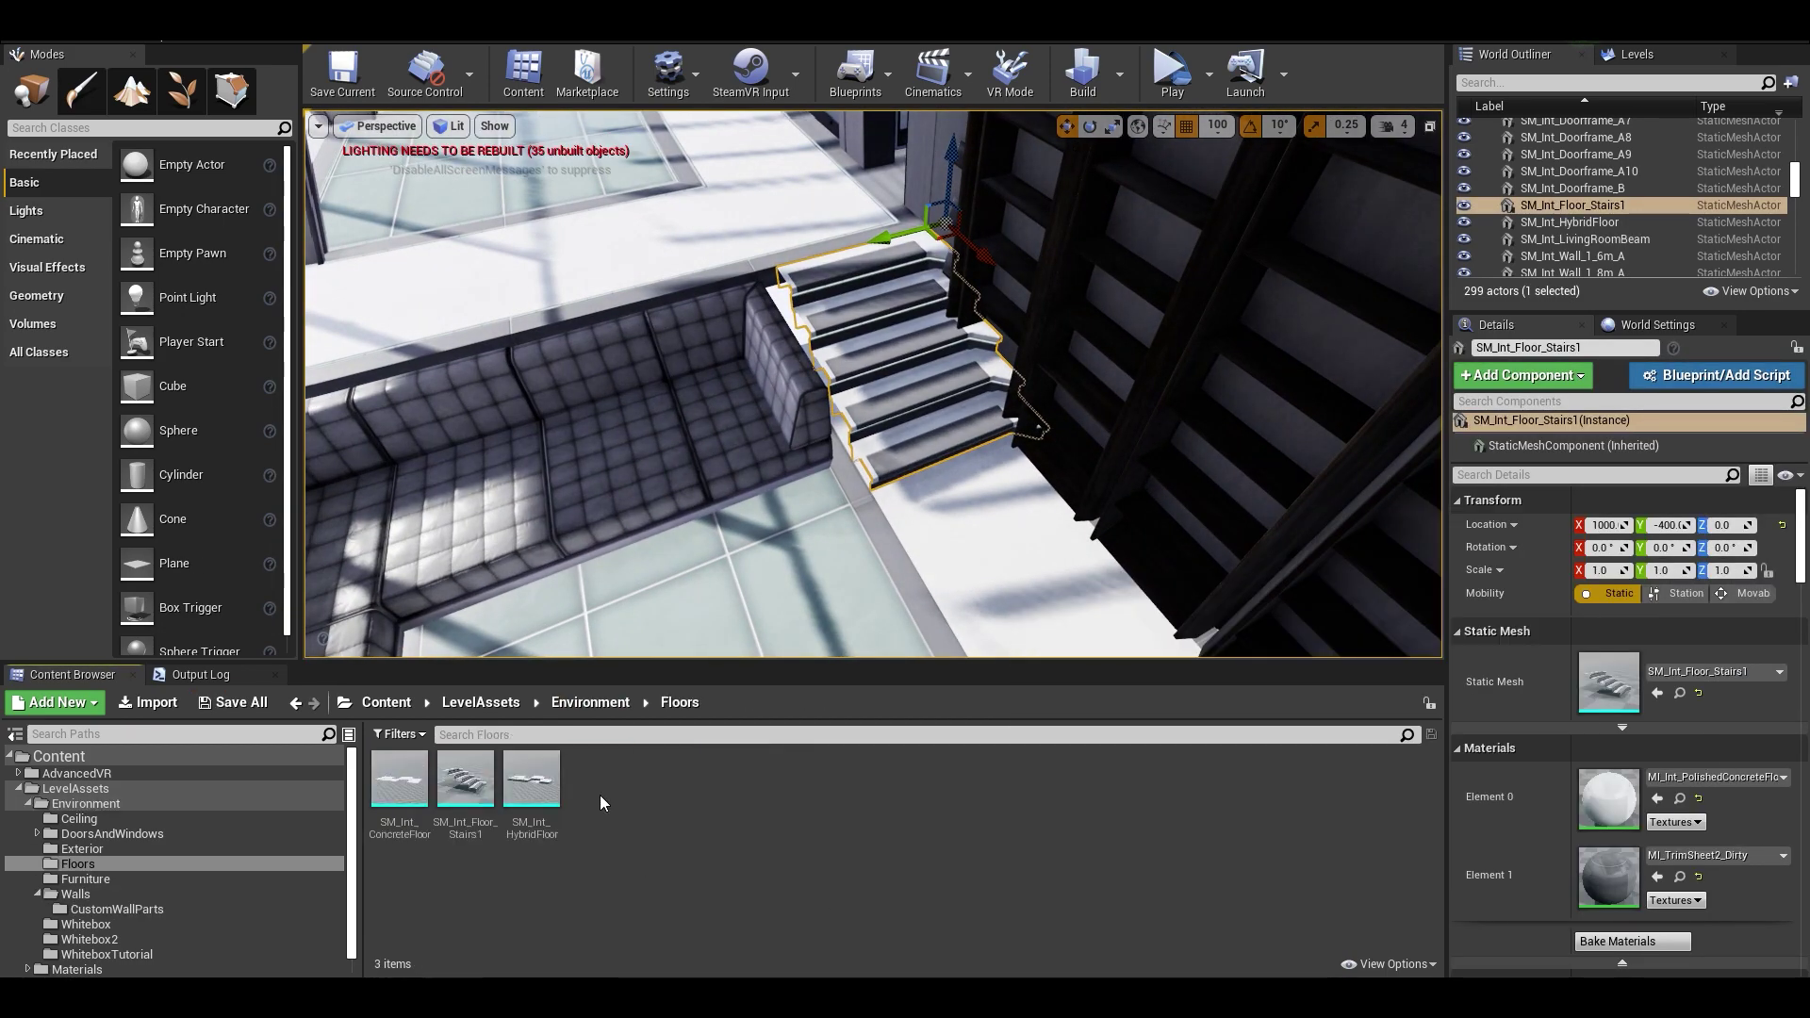
left_click(590, 703)
double_click(732, 778)
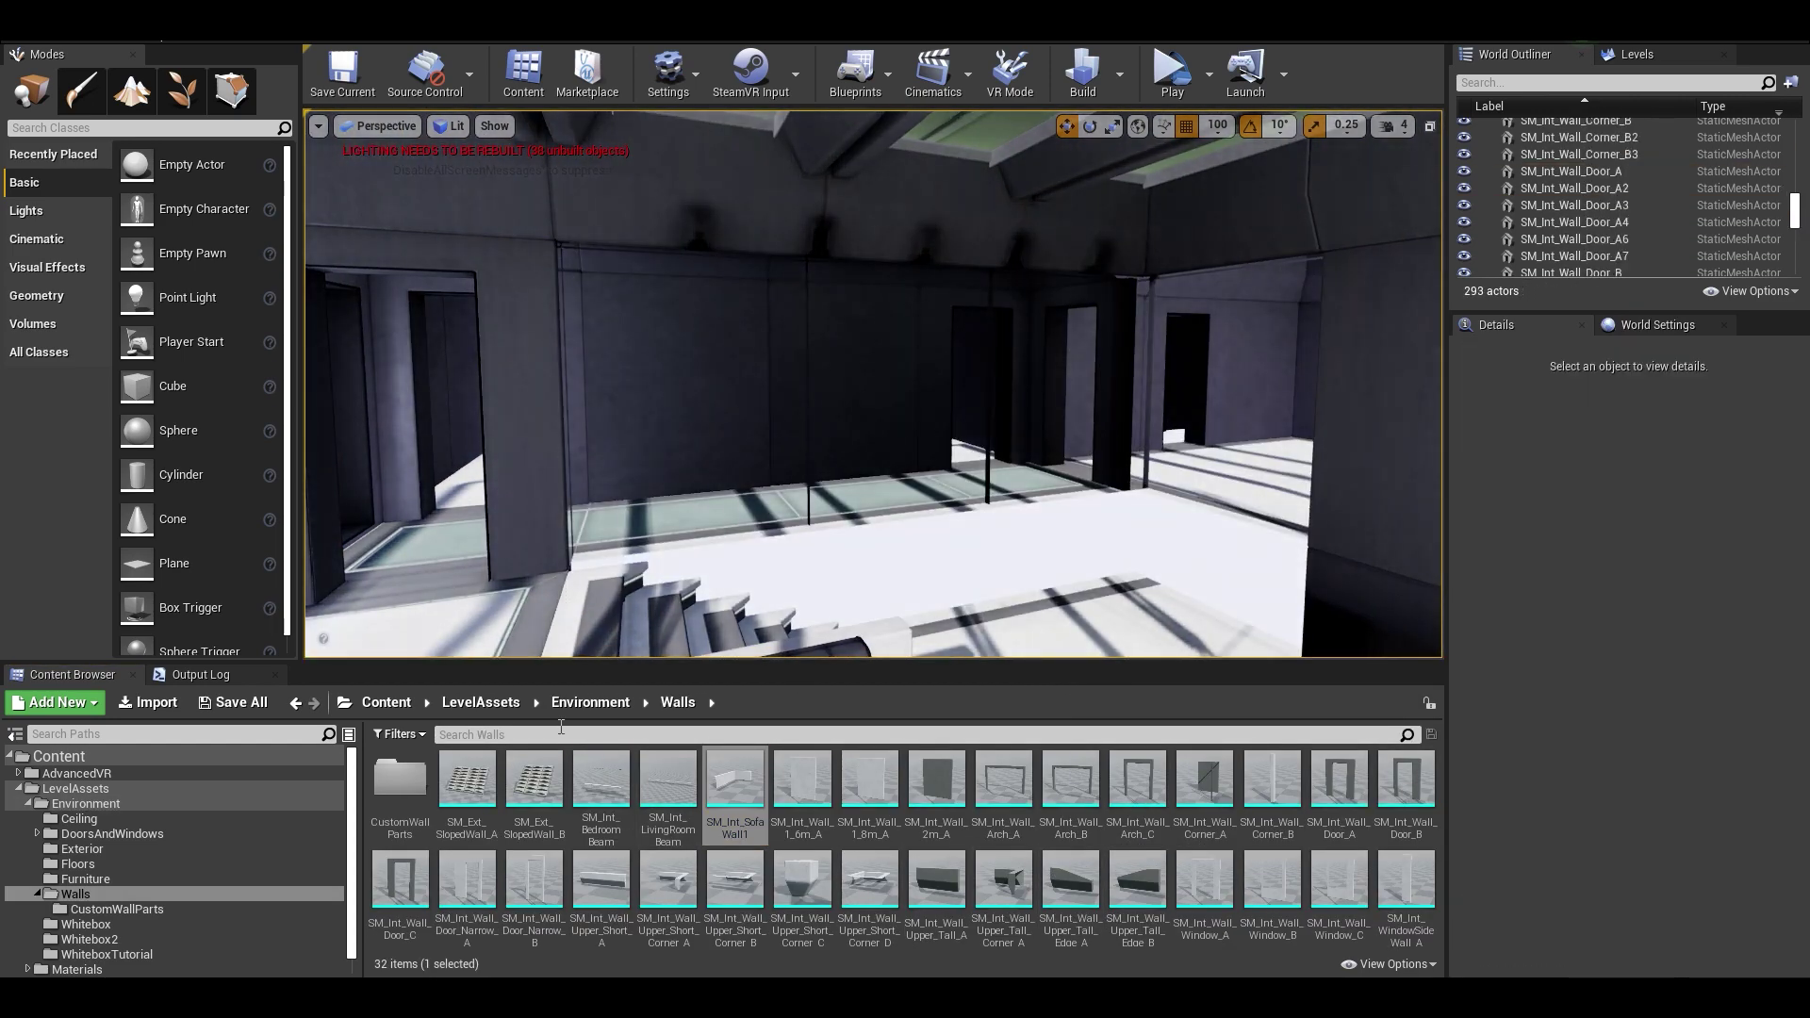
Place SM_Int_Wall_Living1 and both rock wall meshes from the CustomWallParts folder around the living area
double_click(400, 779)
left_click(507, 787)
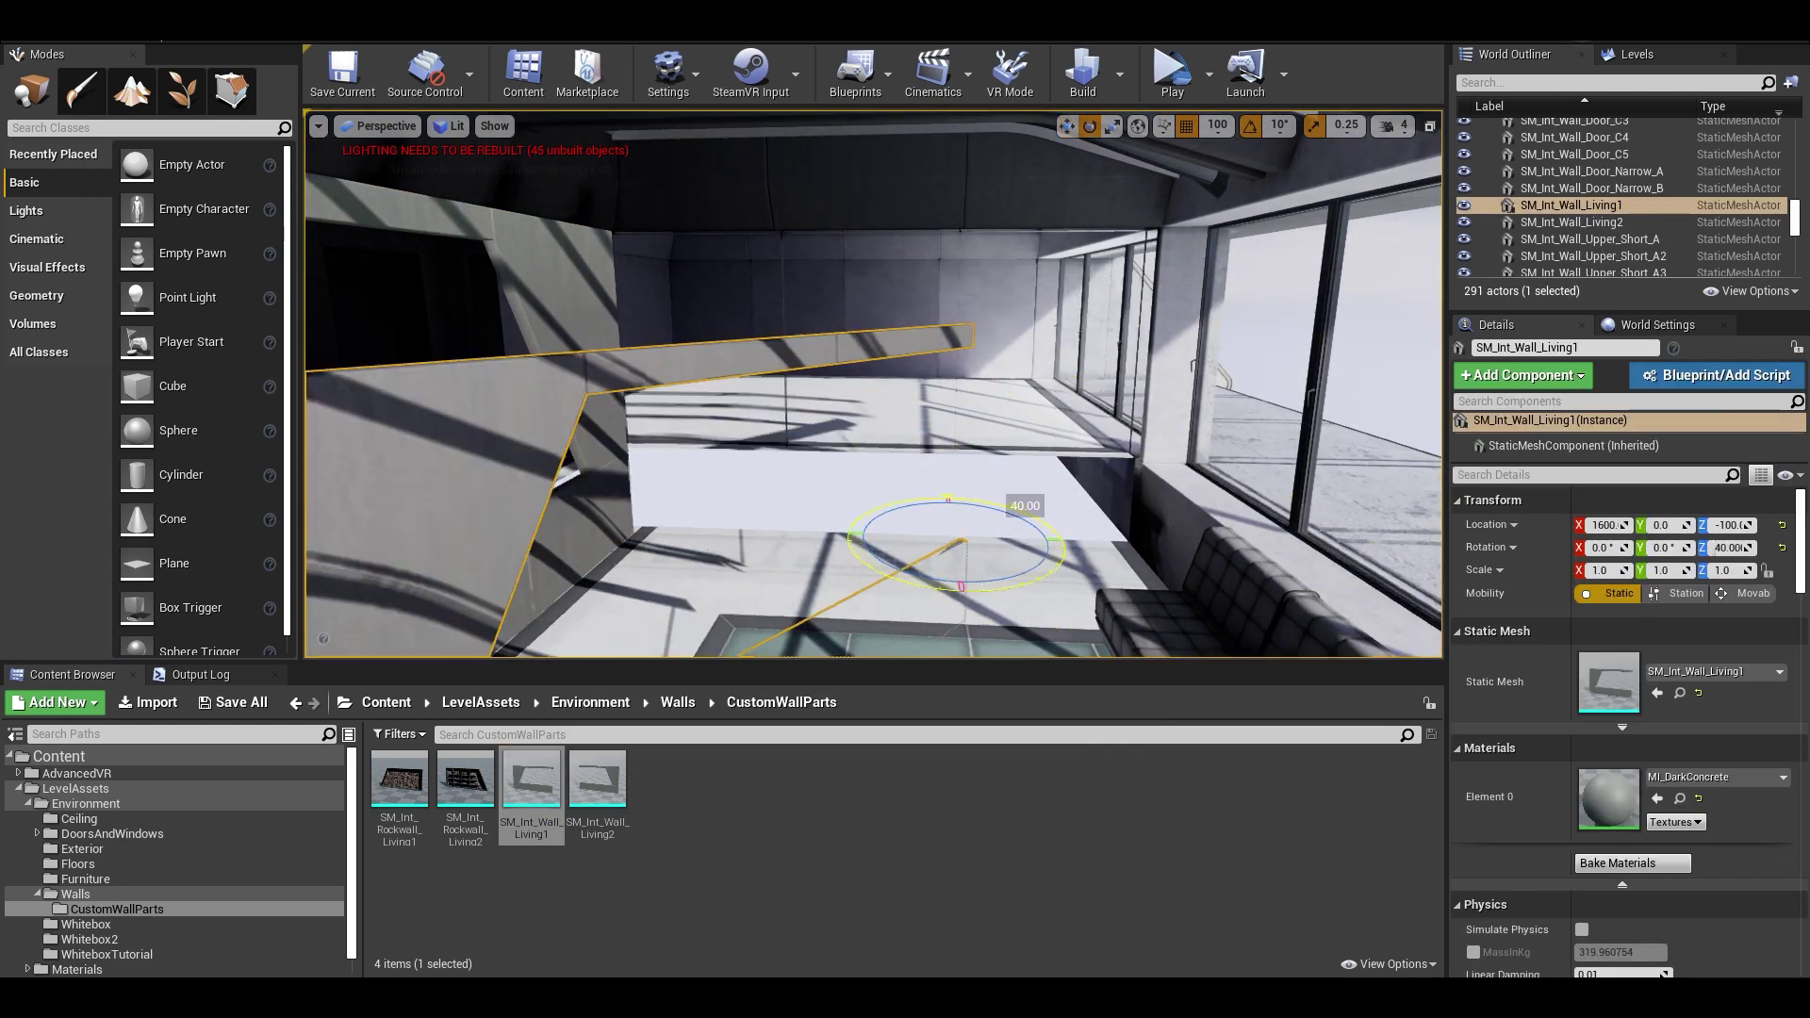
left_click_drag(465, 778, 665, 443)
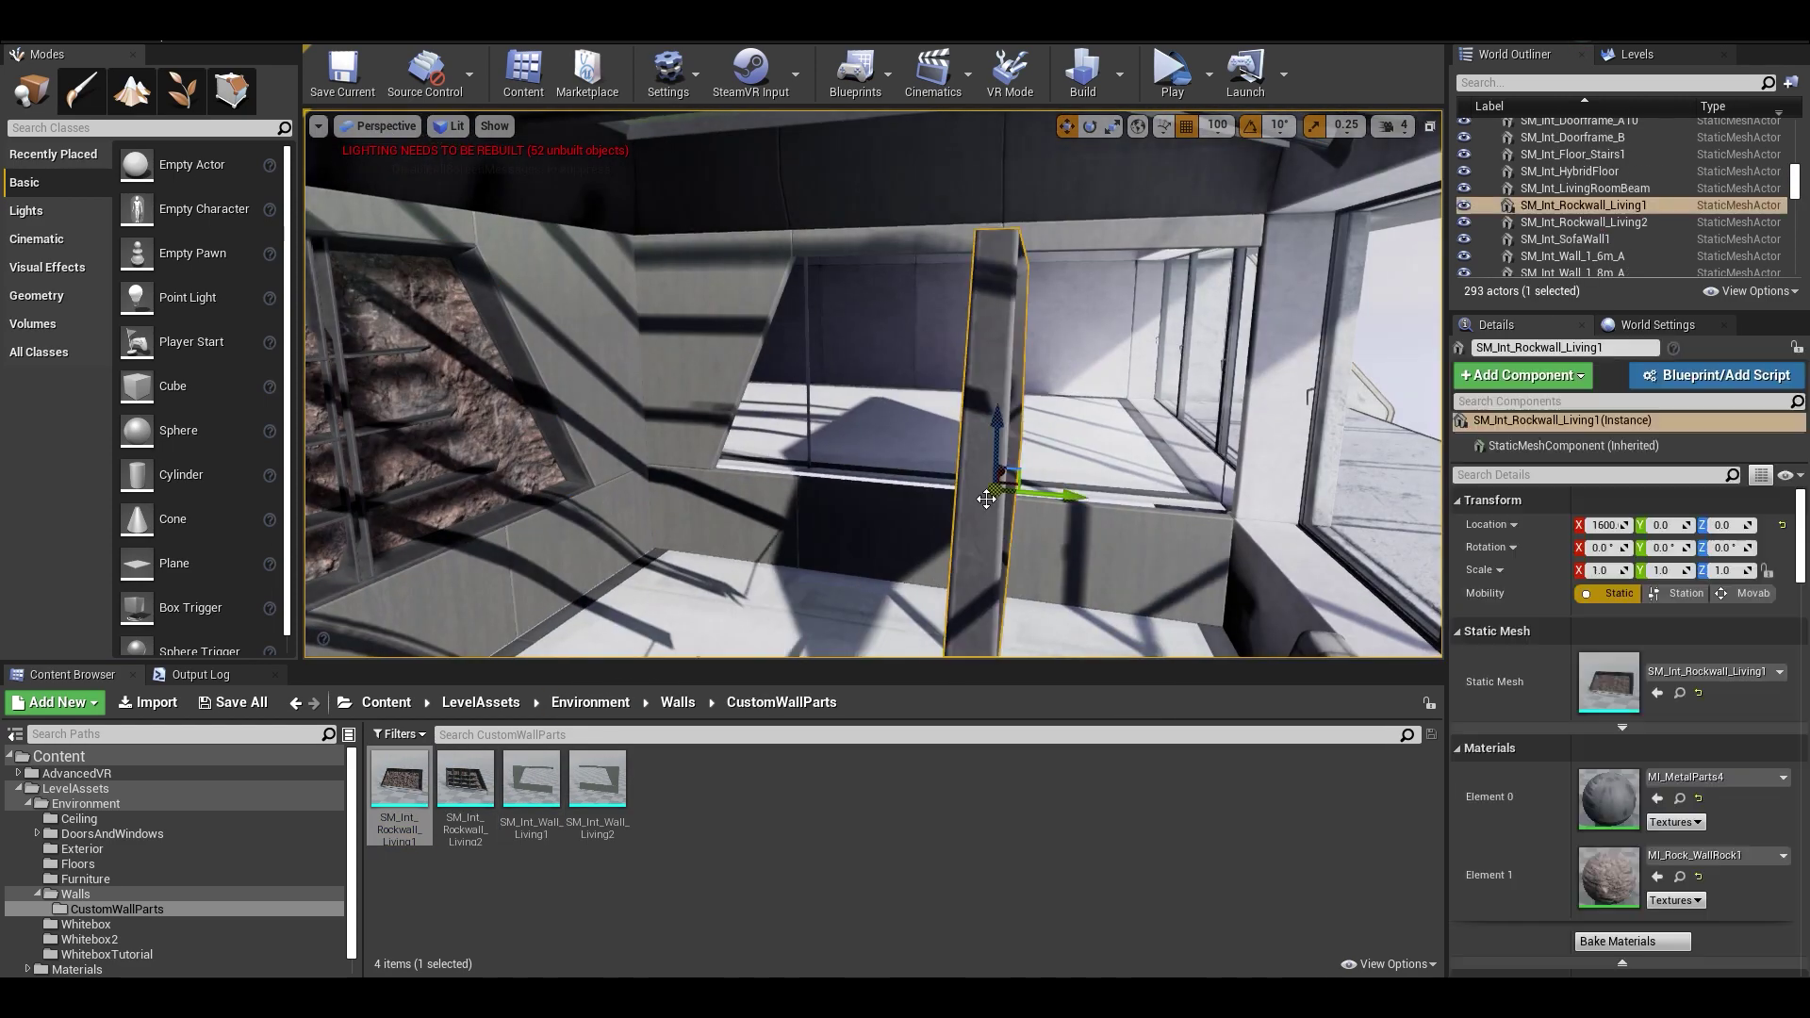
Place SM_Furn_LivingCabinet1 under the unshelved rock wall and delete the surplus object
left_click(85, 879)
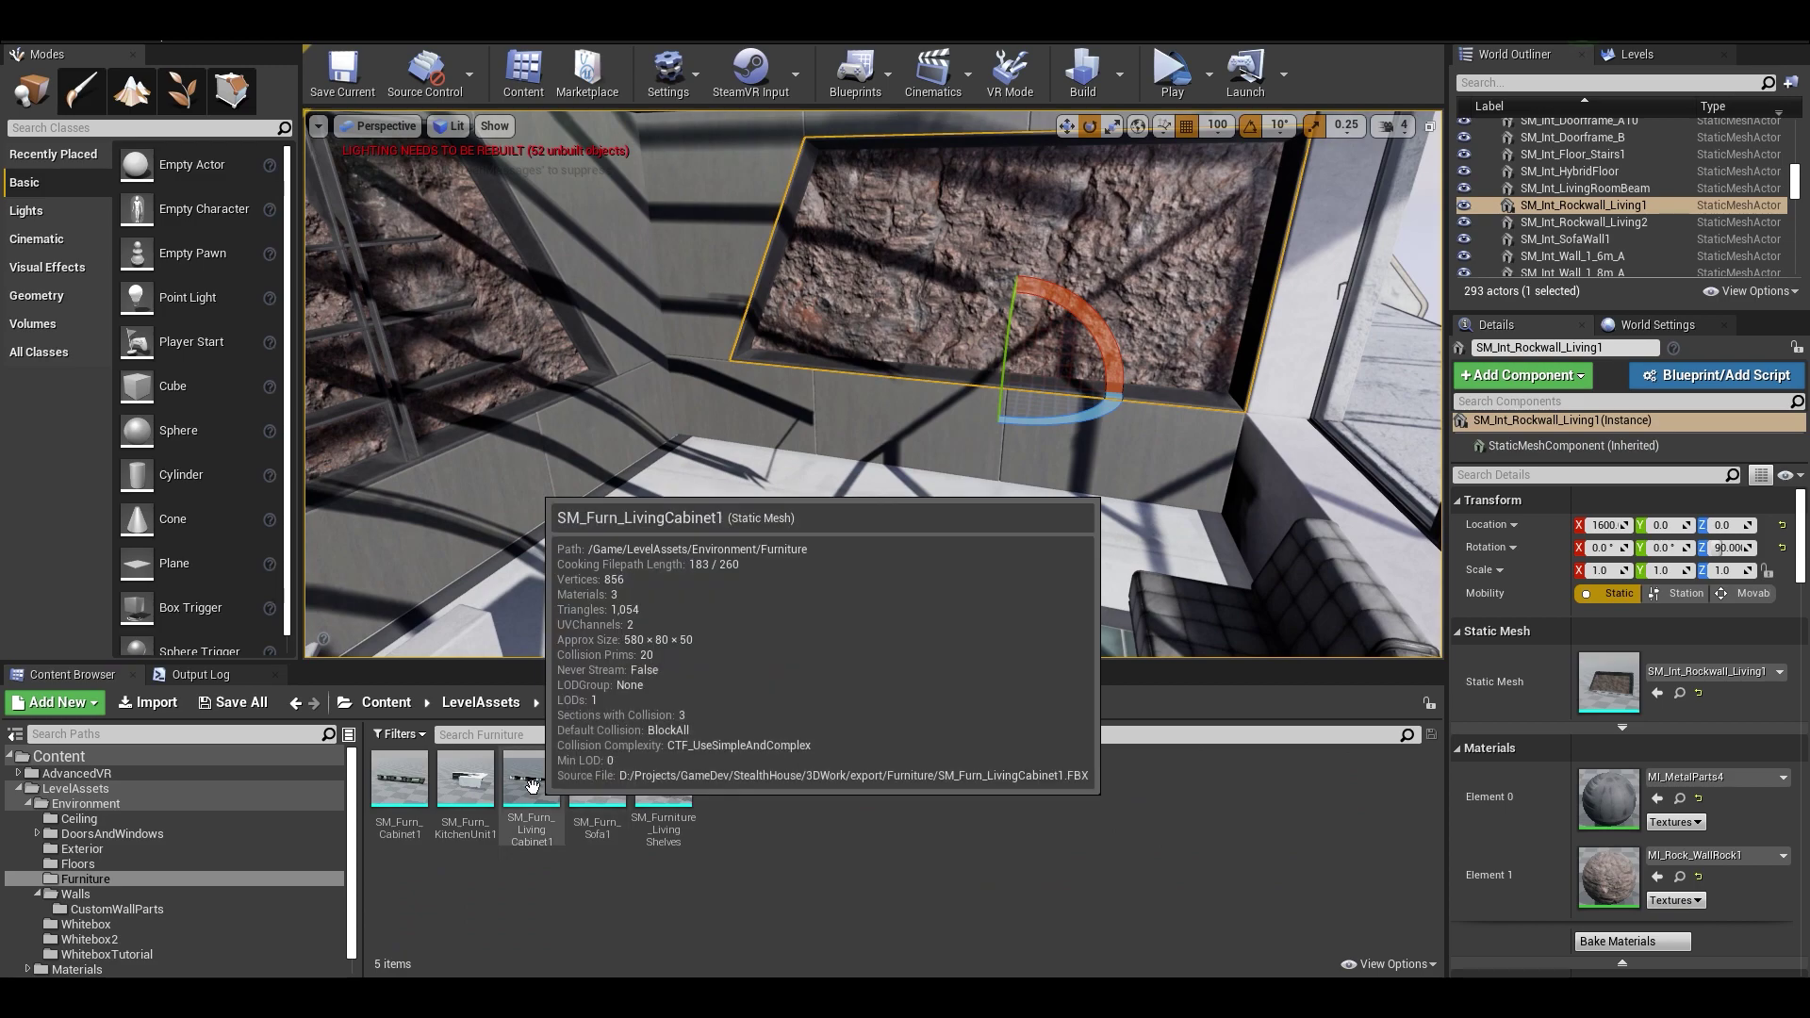
left_click_drag(533, 785, 943, 509)
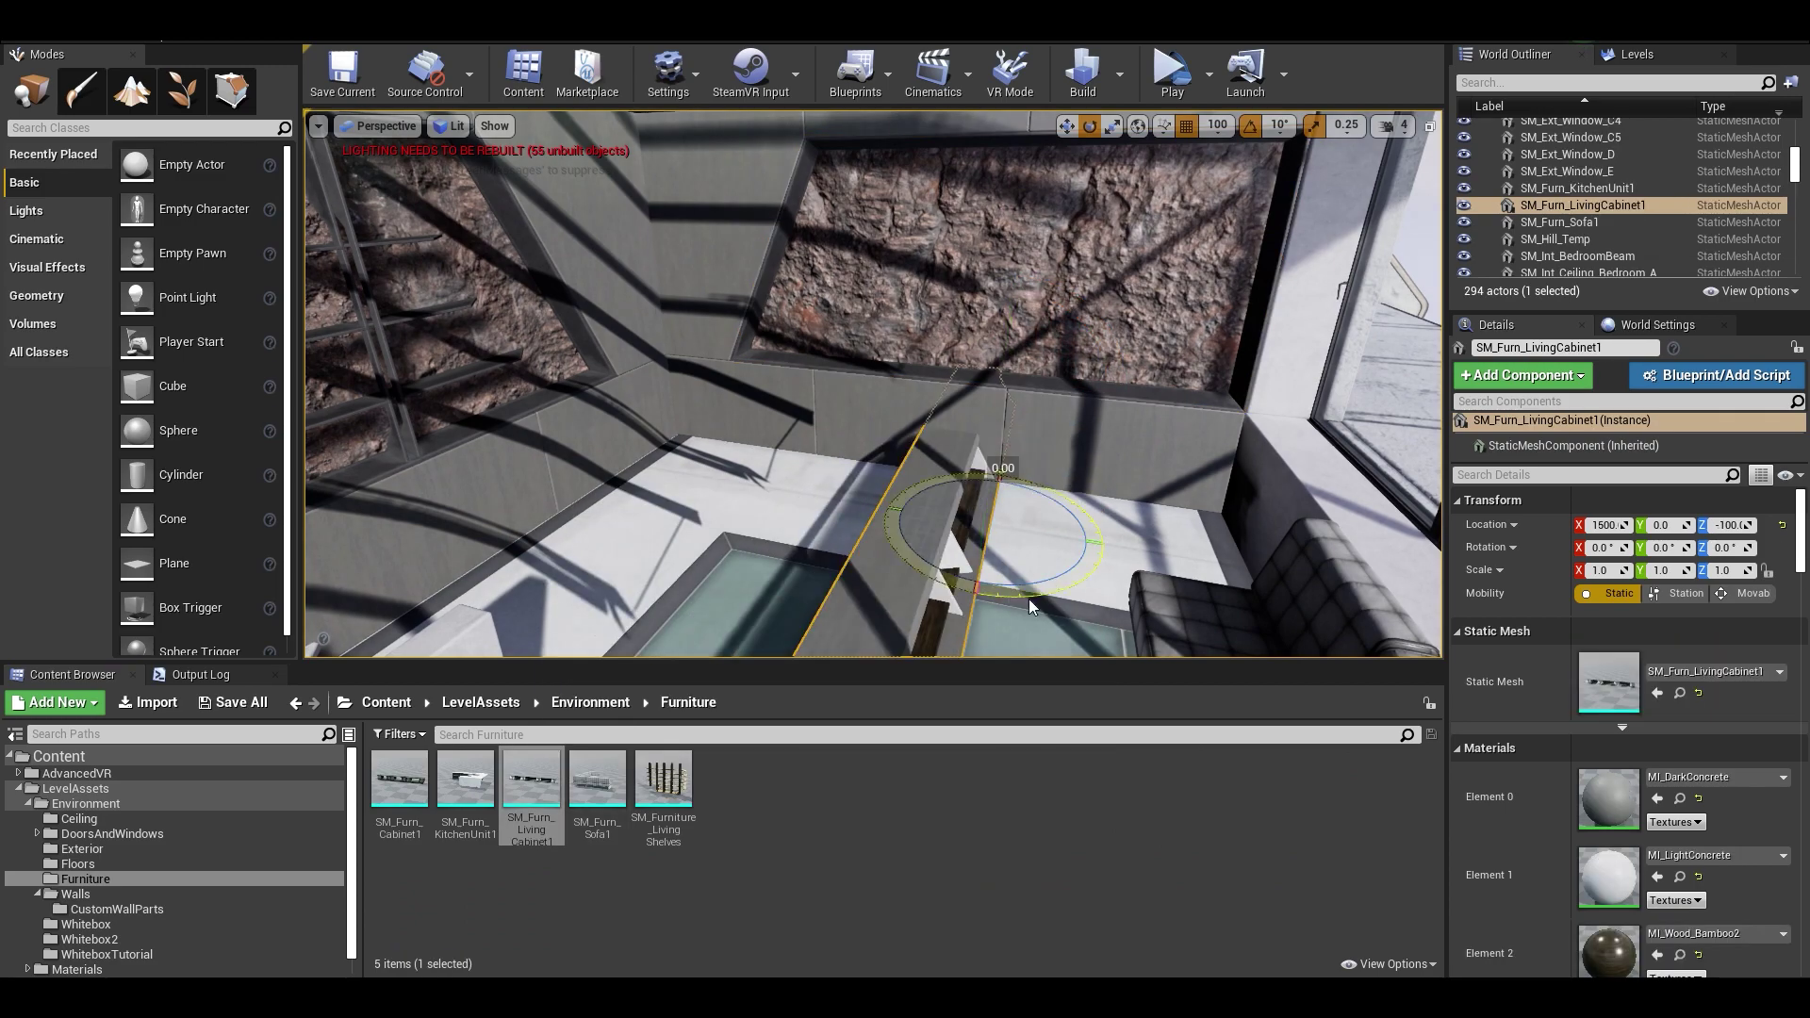
key("Delete")
Review the lighting quality options and build the level's lighting
left_click(1120, 74)
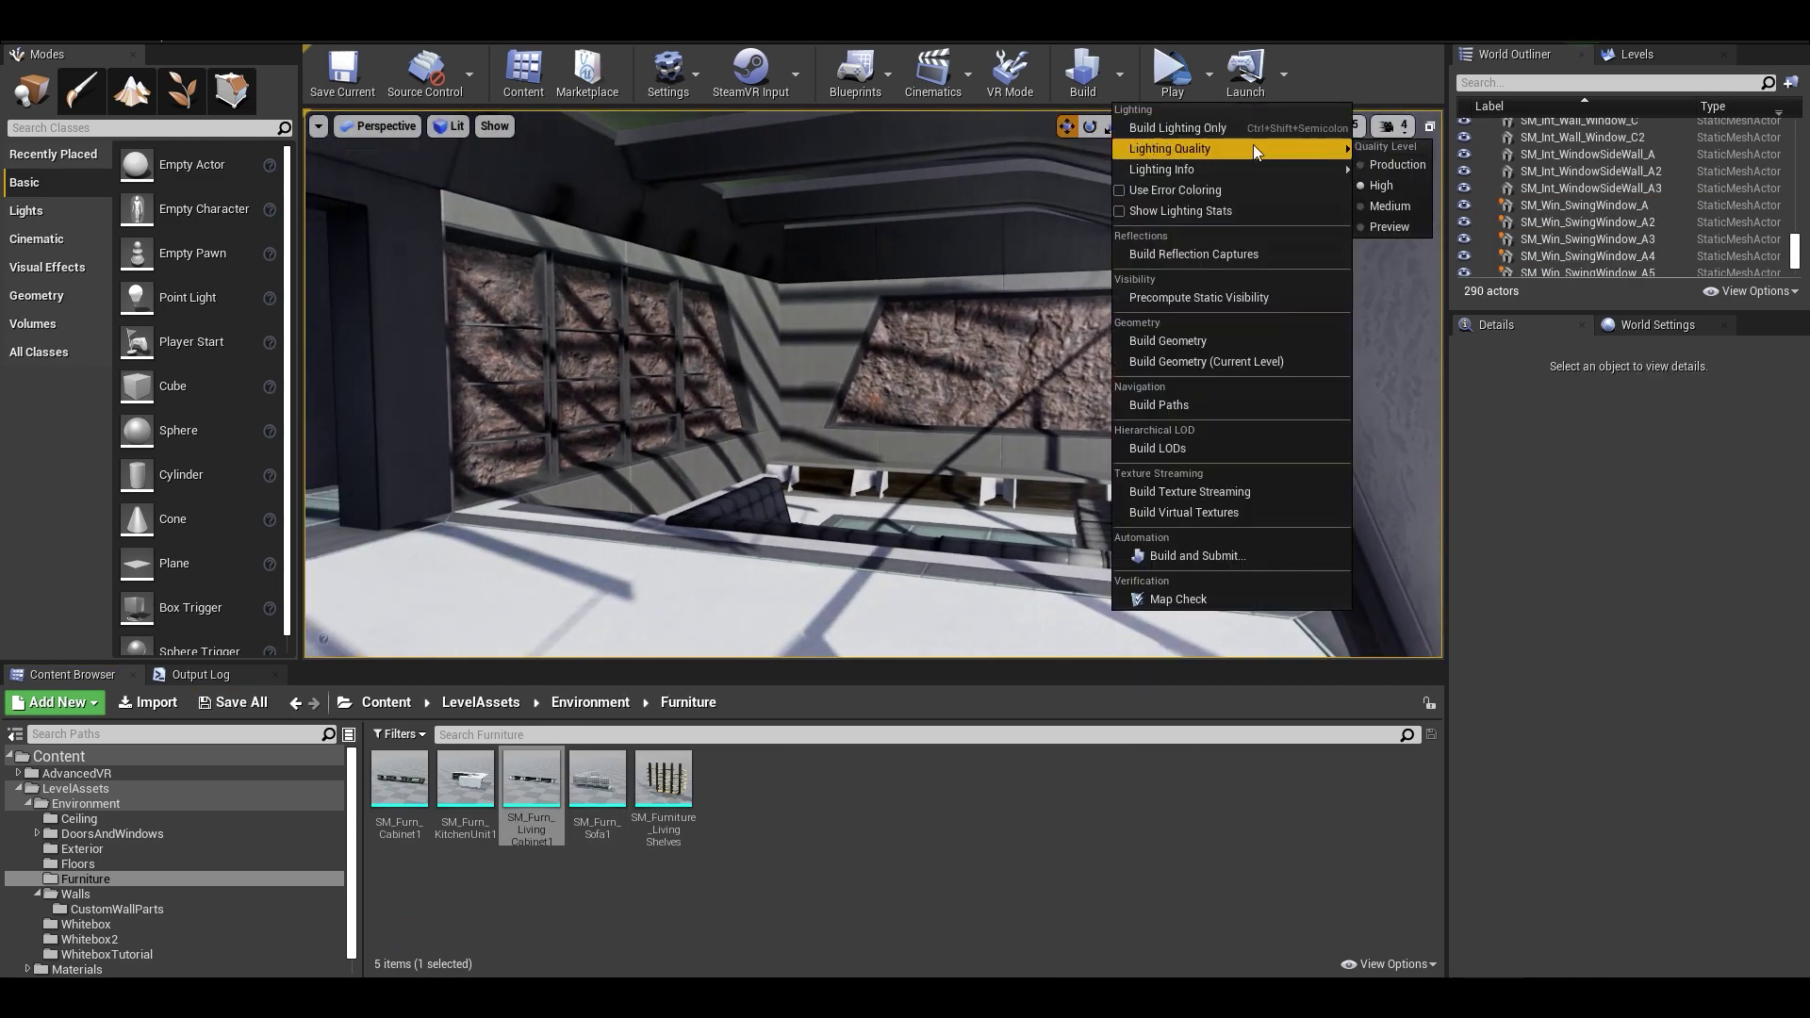
left_click(1082, 75)
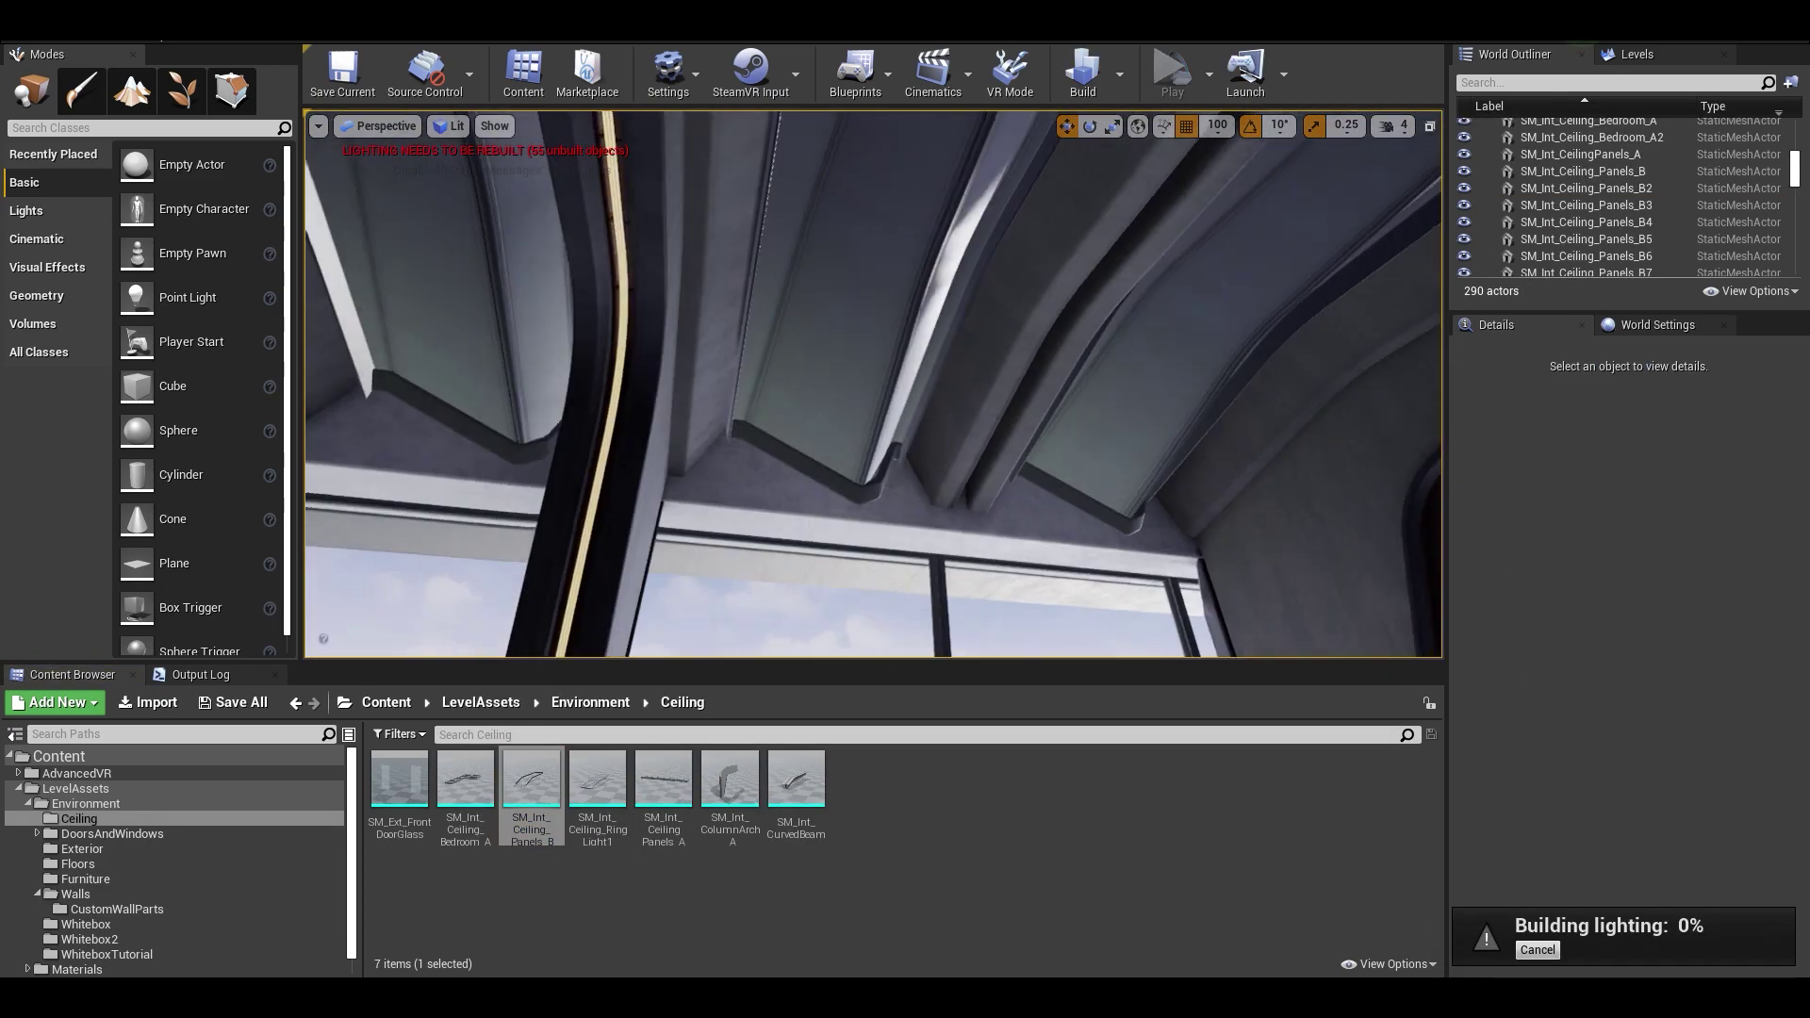
right_click_drag(905, 396, 848, 537)
right_click_drag(1061, 512, 872, 513)
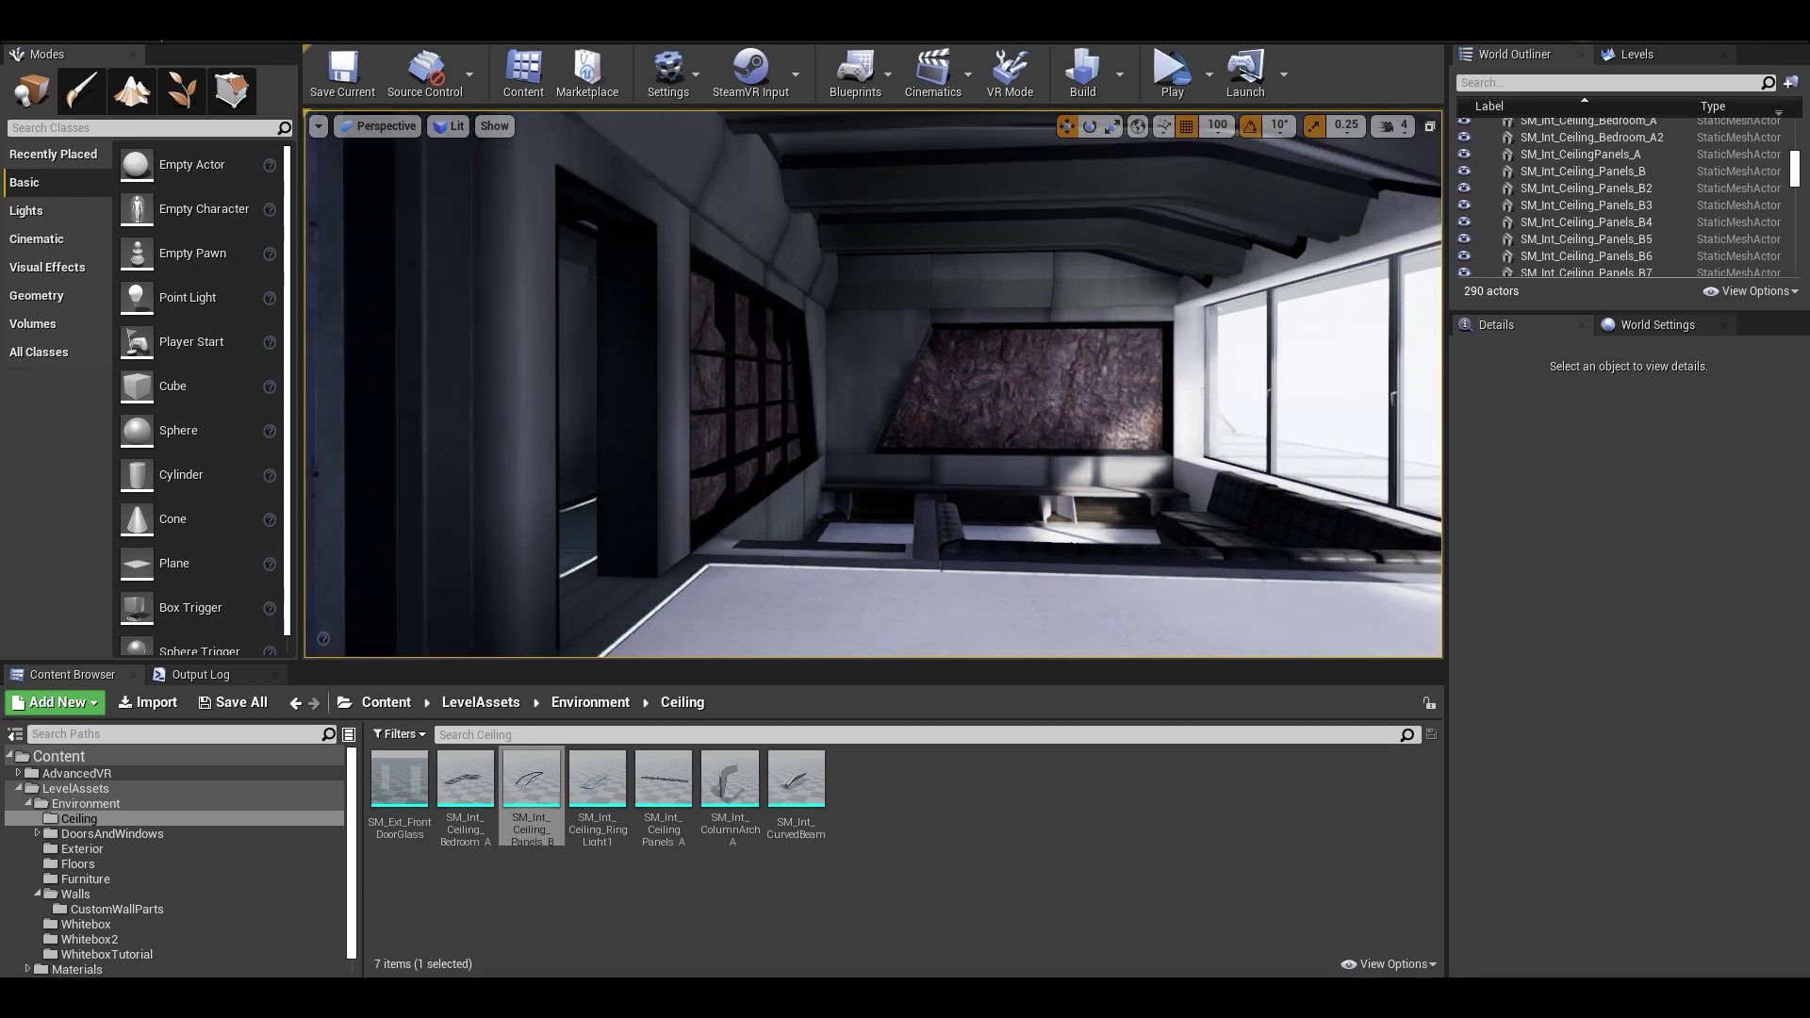
Save all changes and place six SM_Int_Ceiling_RingLight1 fixtures along the ceiling between the beams
left_click(259, 709)
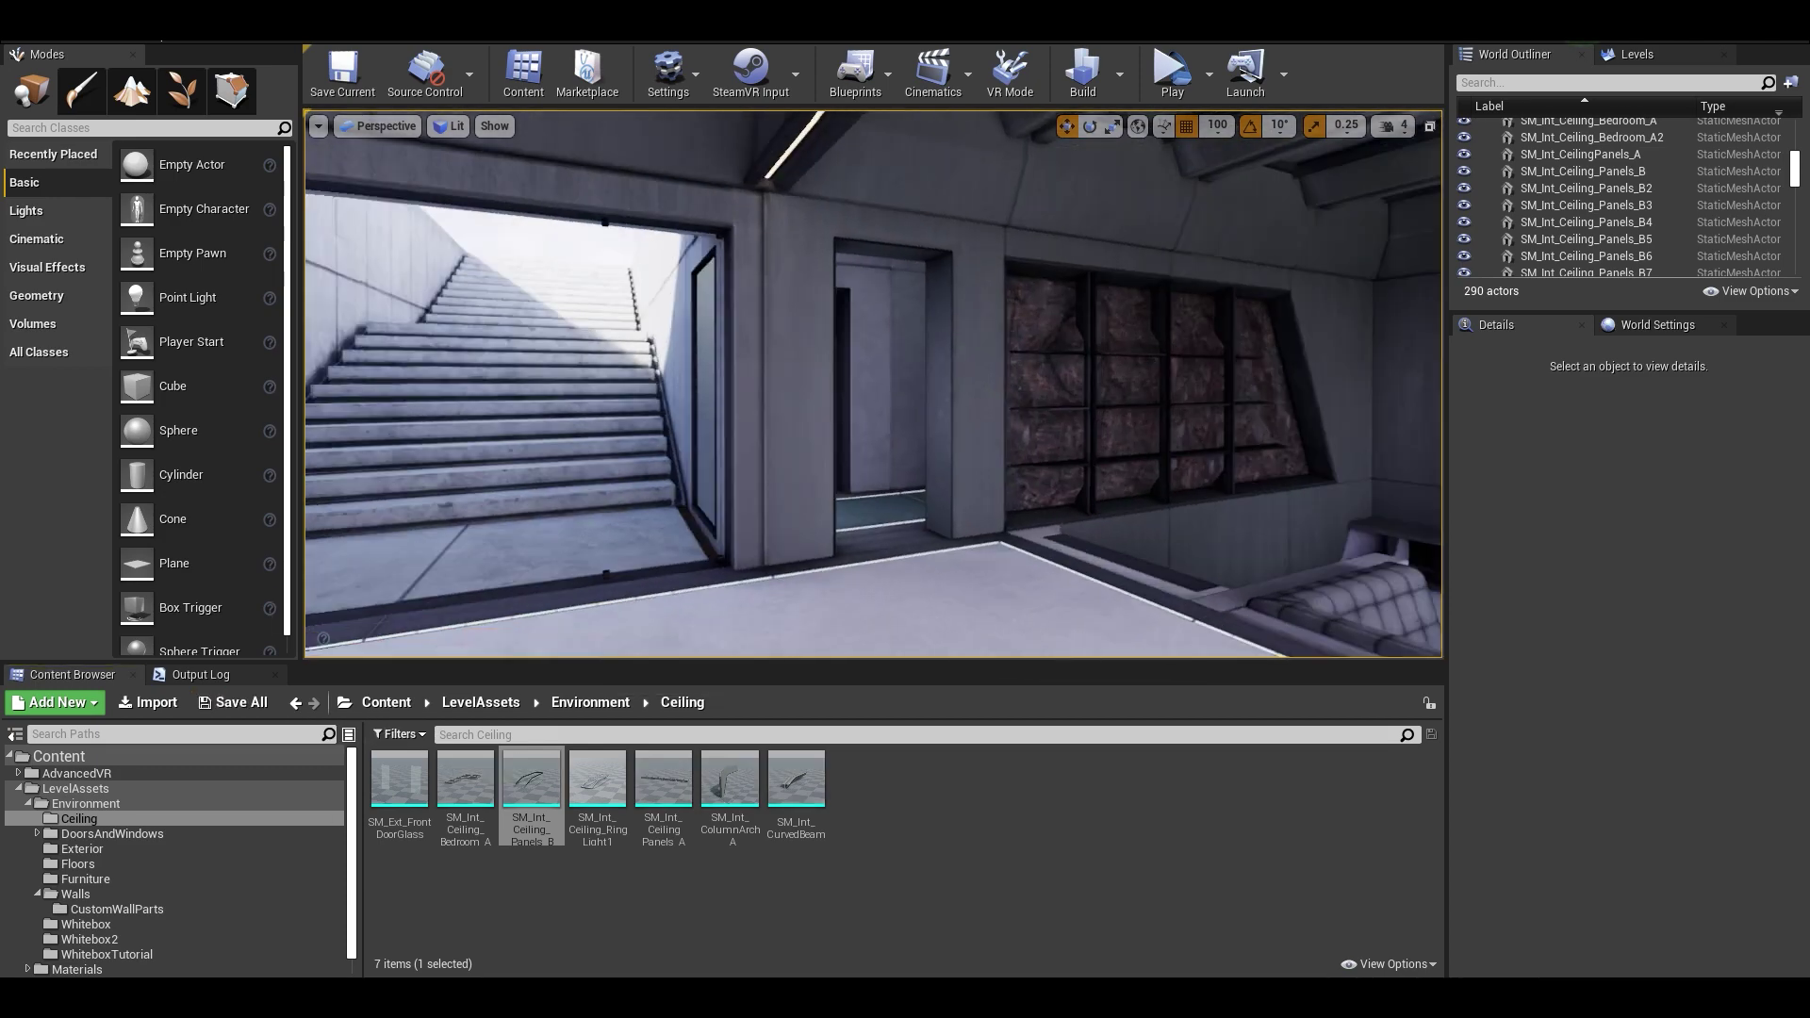
right_click_drag(1105, 555, 1105, 555)
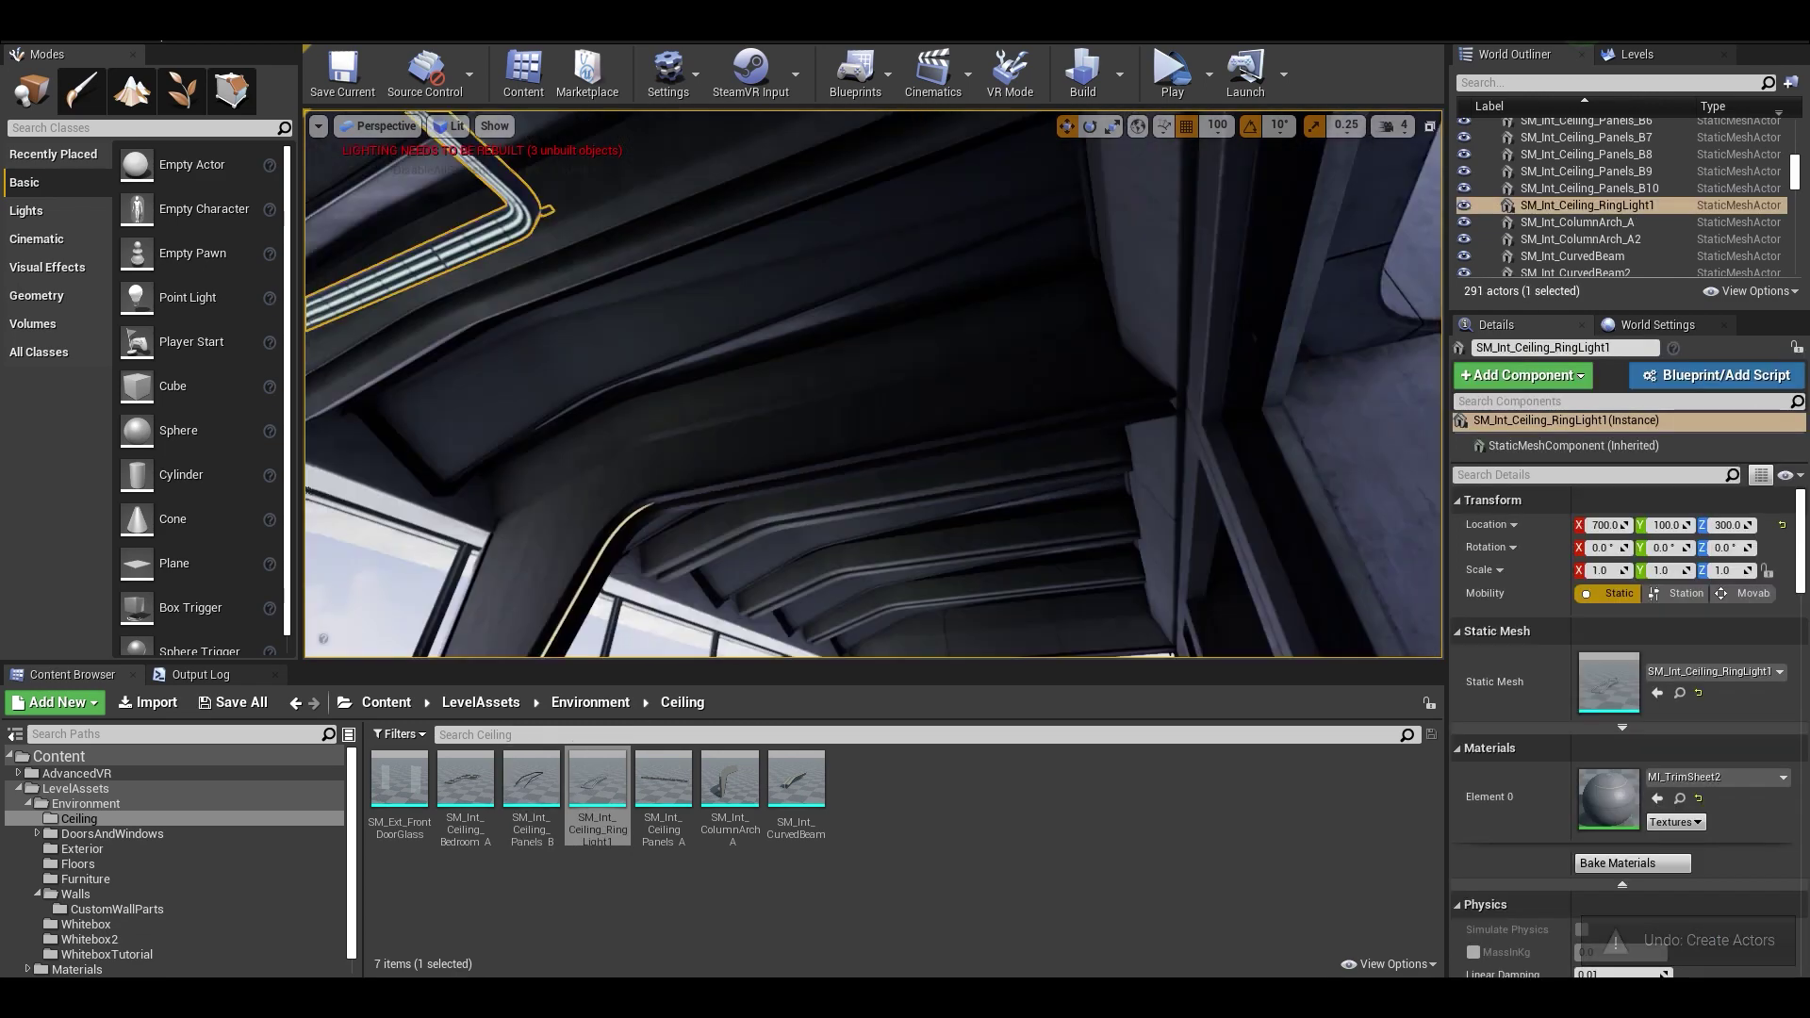
right_click_drag(872, 384, 872, 384)
left_click_drag(756, 339, 763, 325)
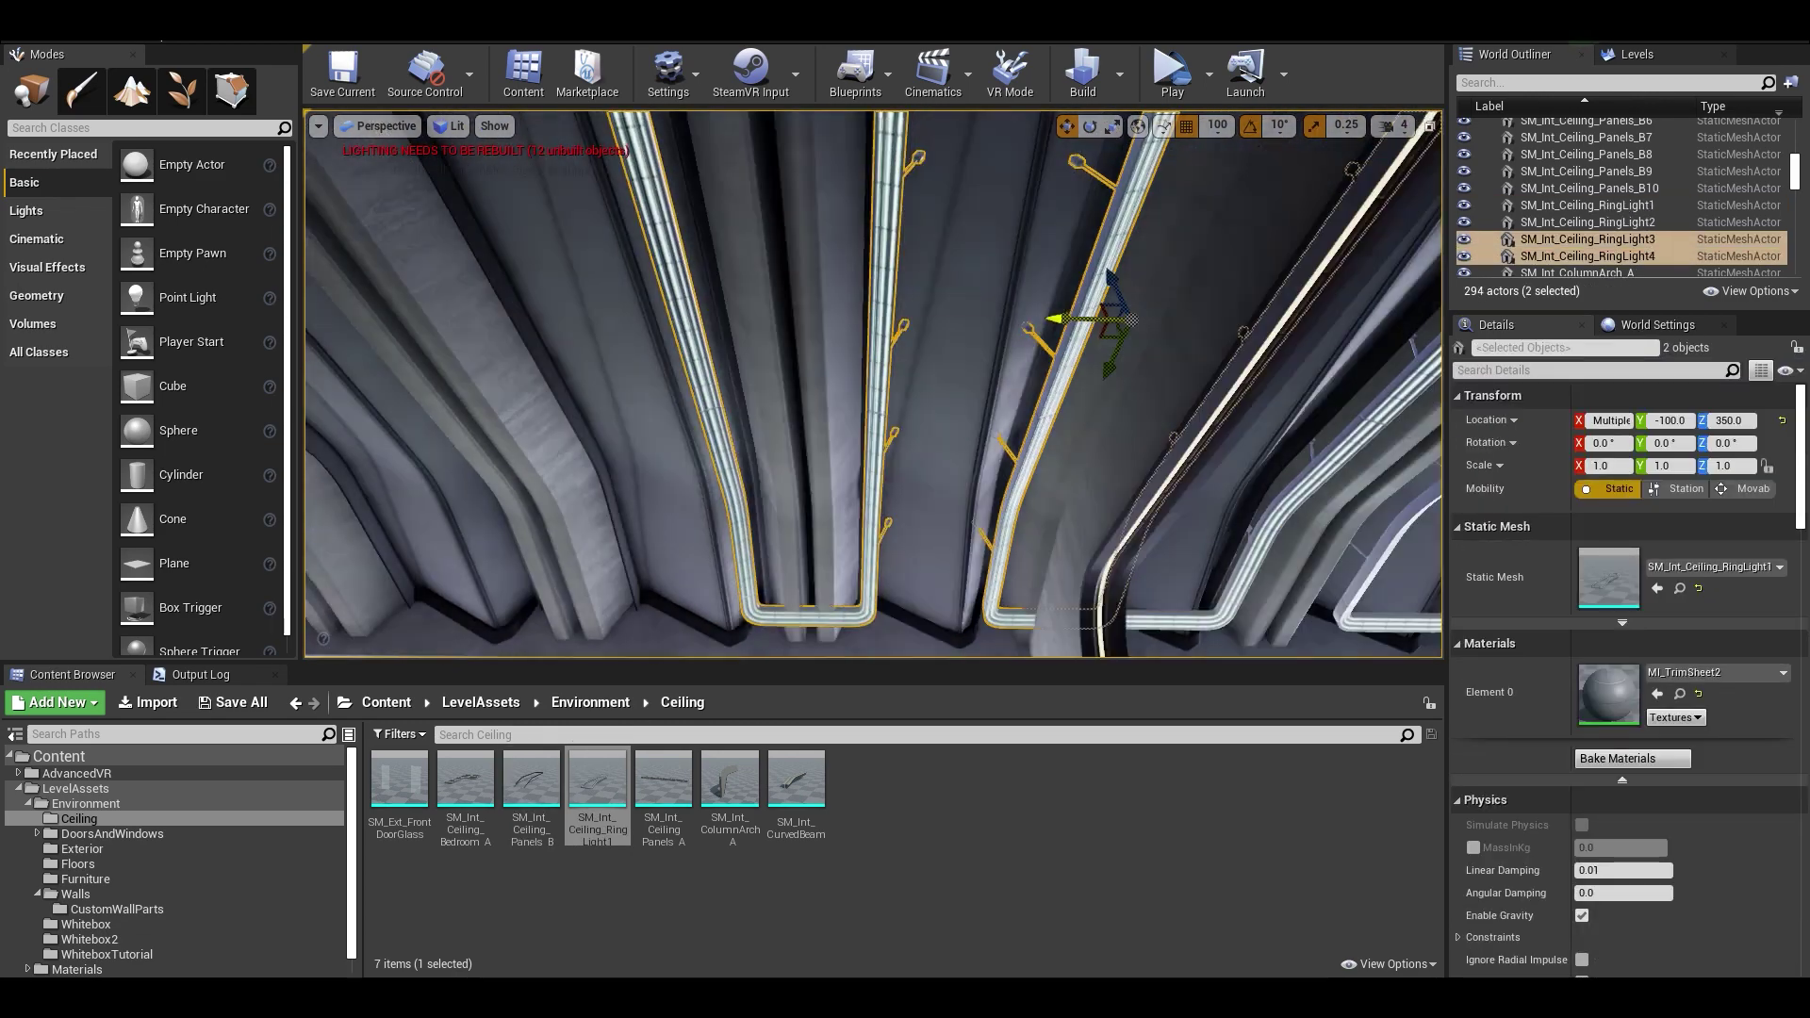
left_click_drag(1058, 318, 1068, 319, "alt")
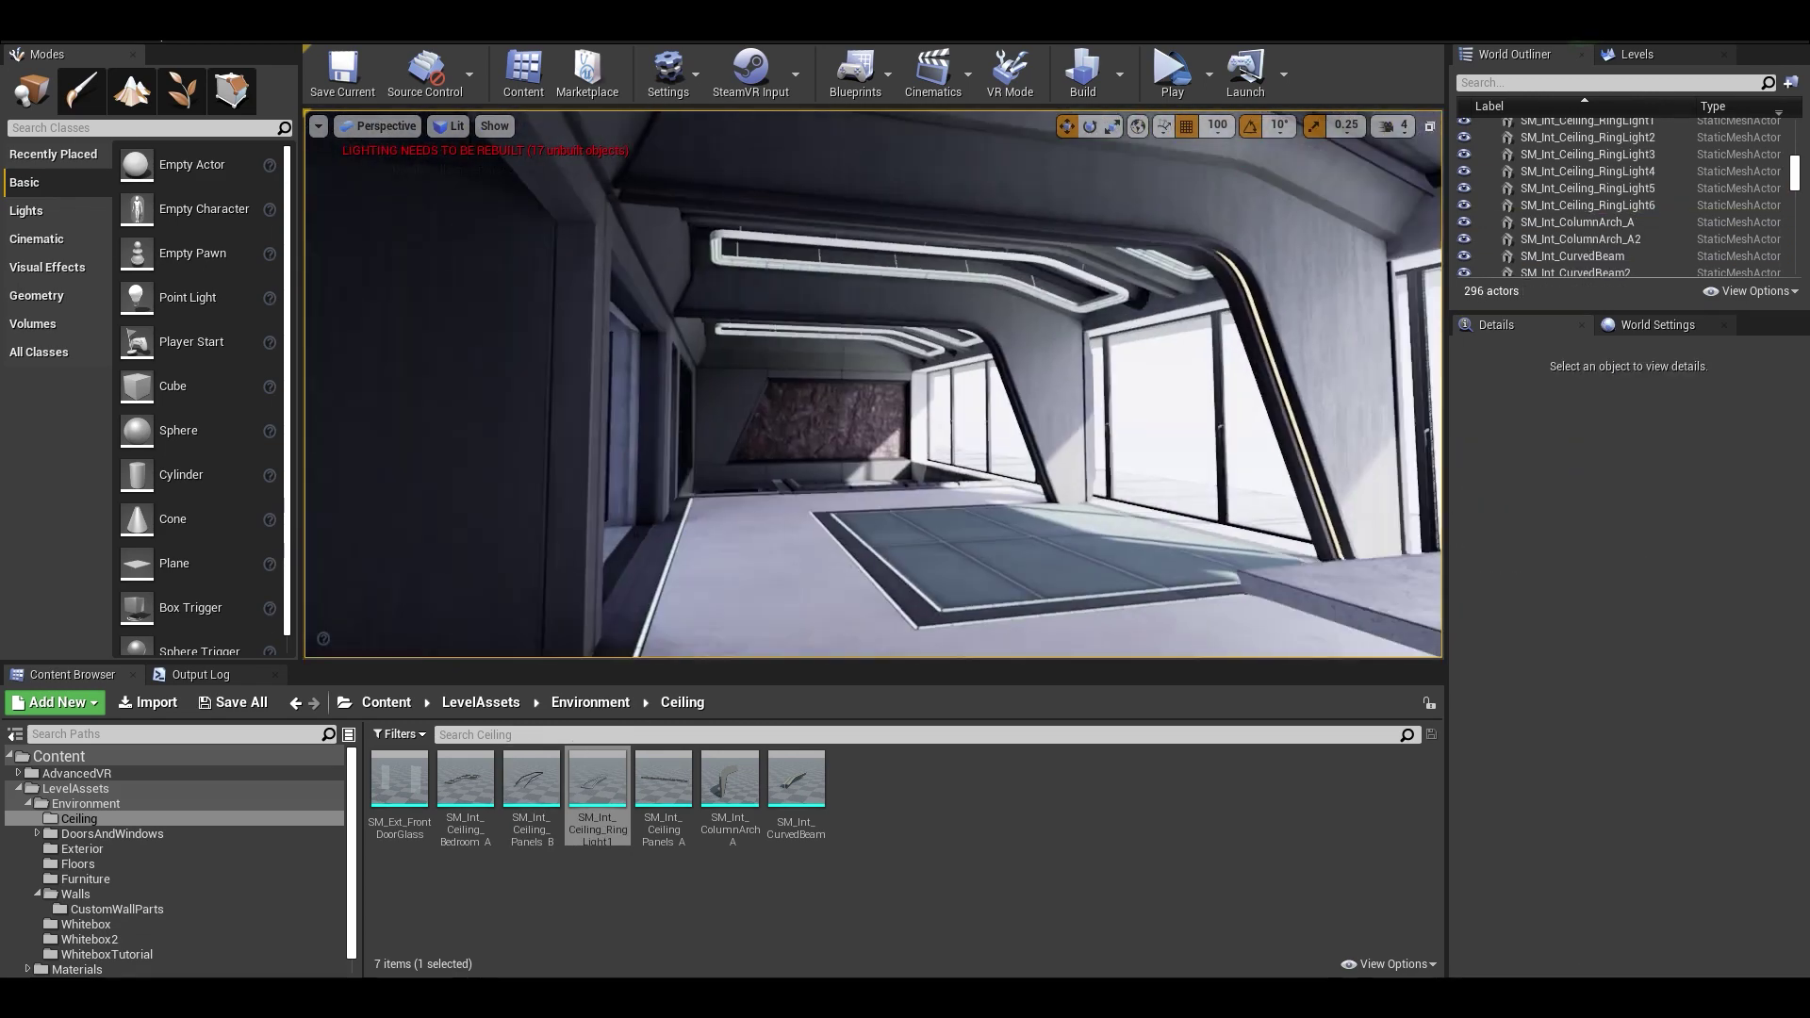
Rebuild the level's lighting with the ring lights in place and close the message log
right_click_drag(872, 383, 872, 384)
left_click(1656, 324)
left_click(1495, 325)
left_click(1119, 74)
left_click(1083, 68)
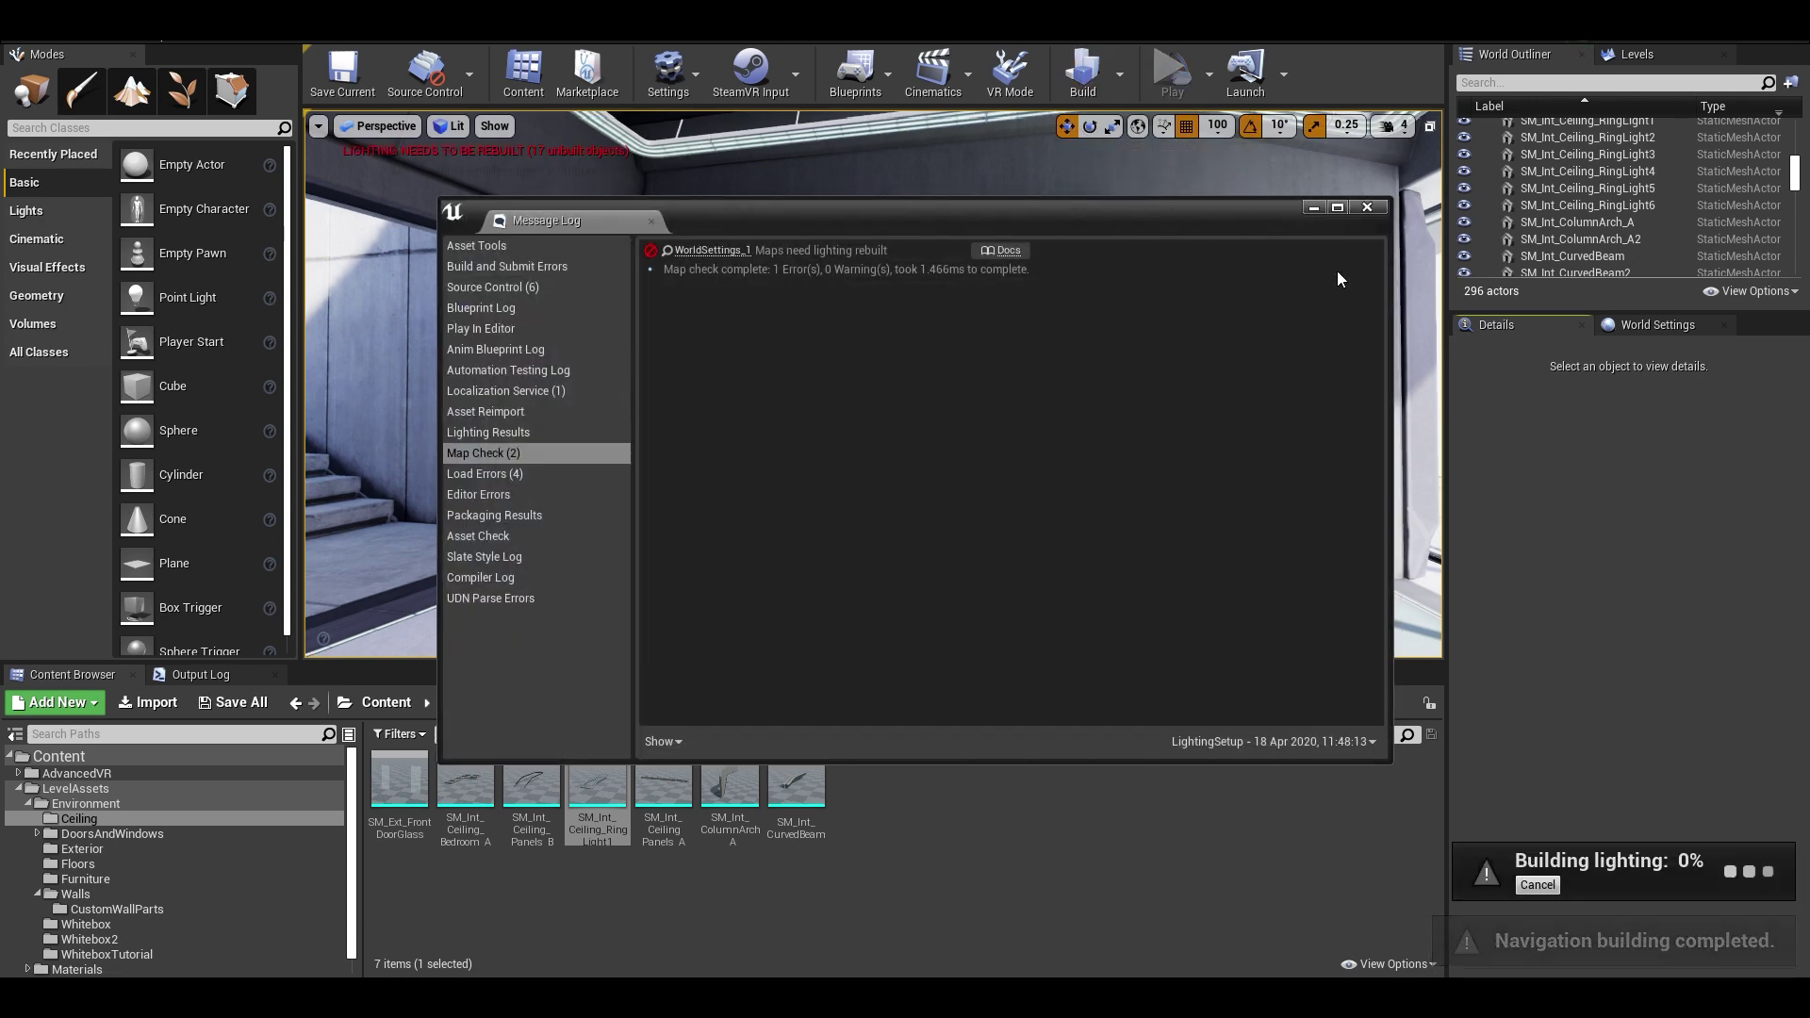
left_click(1367, 208)
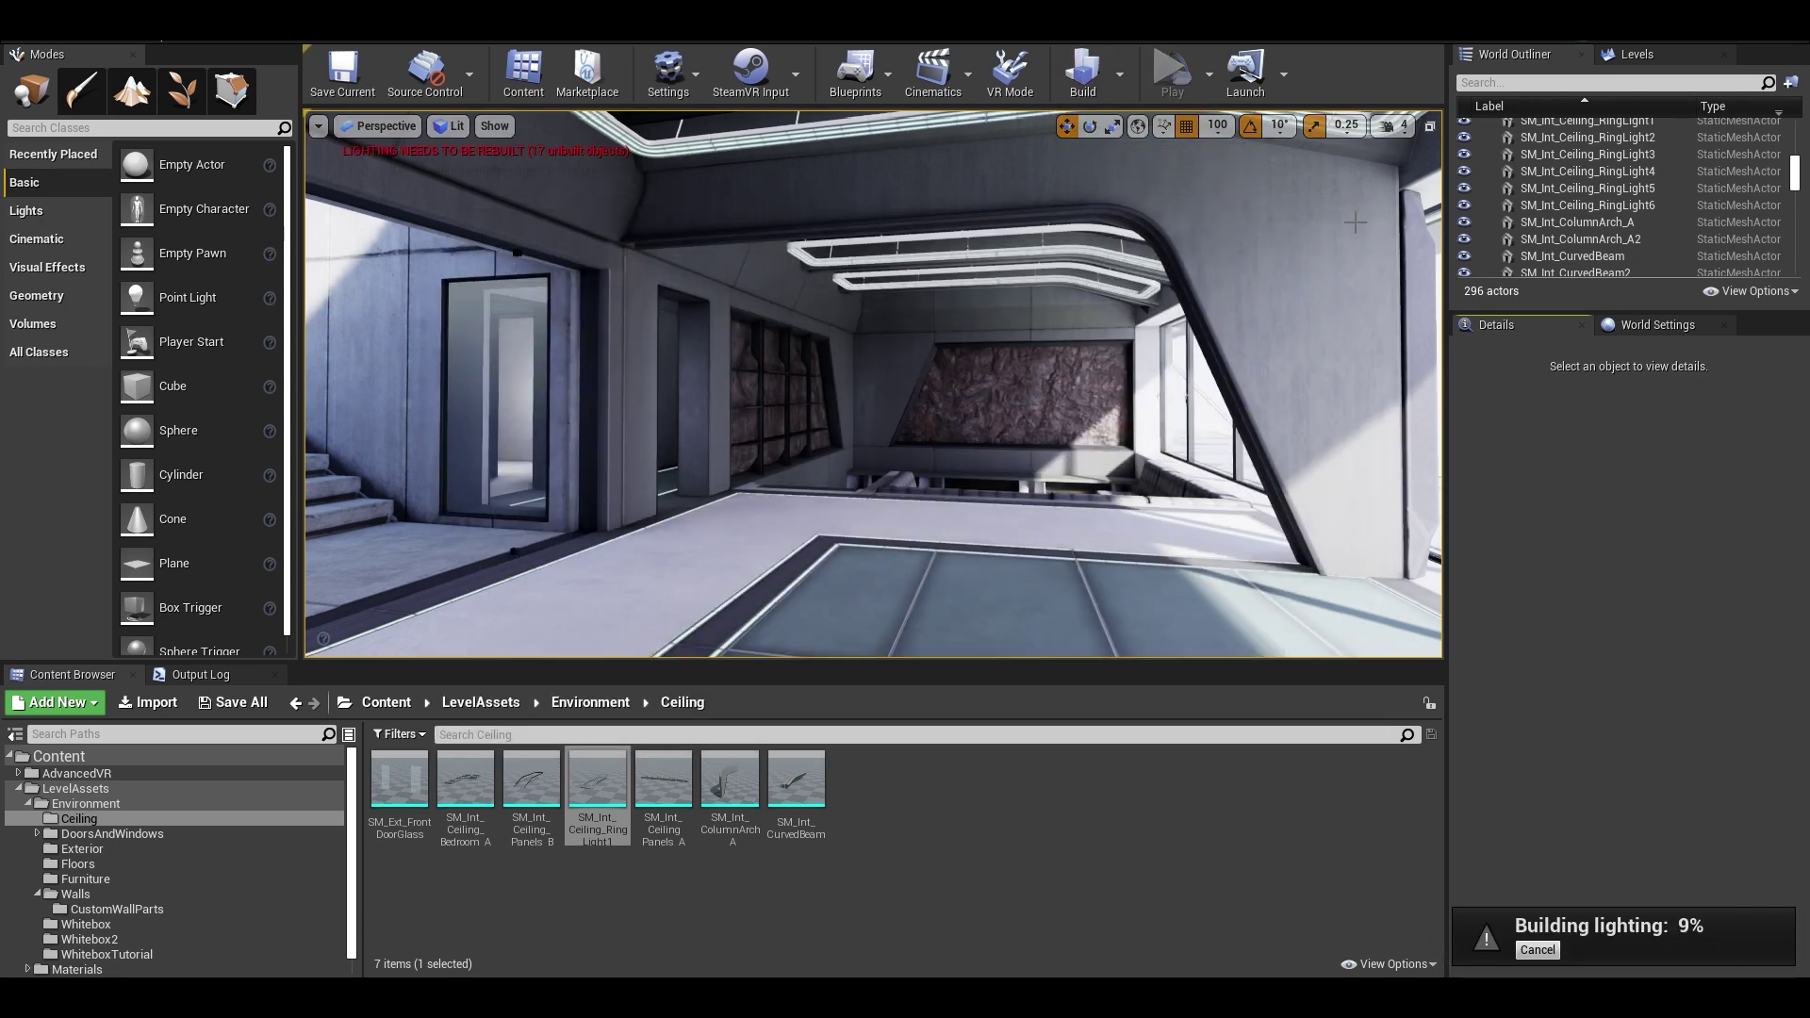